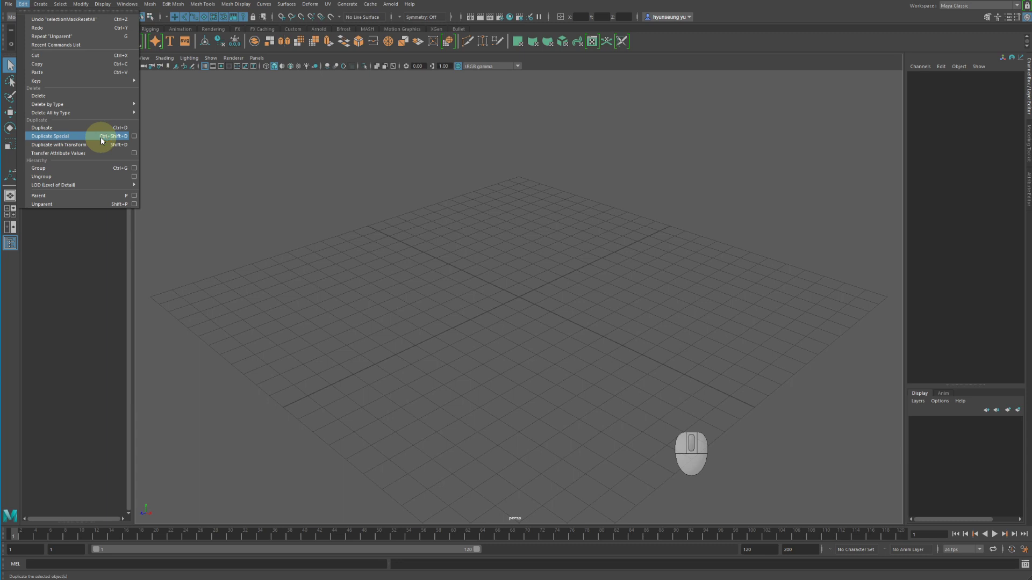
- Create a polygon sphere, raise it to Y 1.05 and move it along X to about -6.8
click(344, 230)
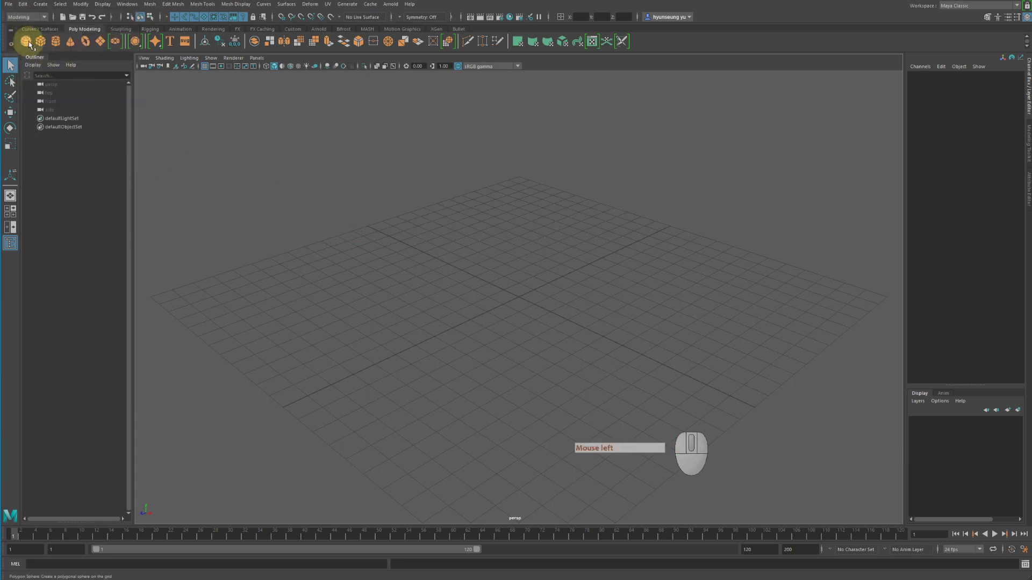
click(27, 41)
key(w)
alt+drag(472, 215, 525, 195)
key(w)
click(584, 277)
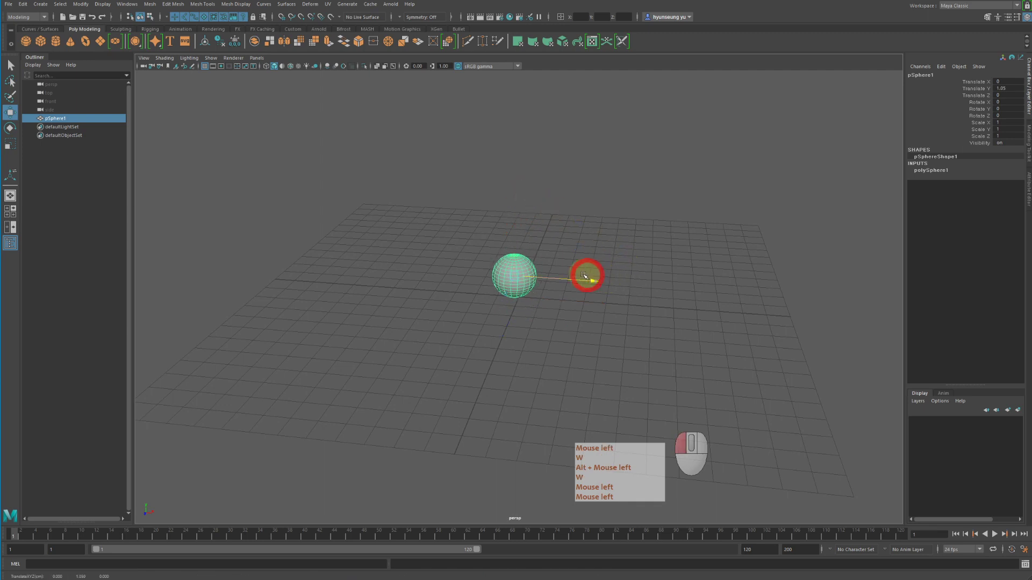
drag(584, 276, 446, 247)
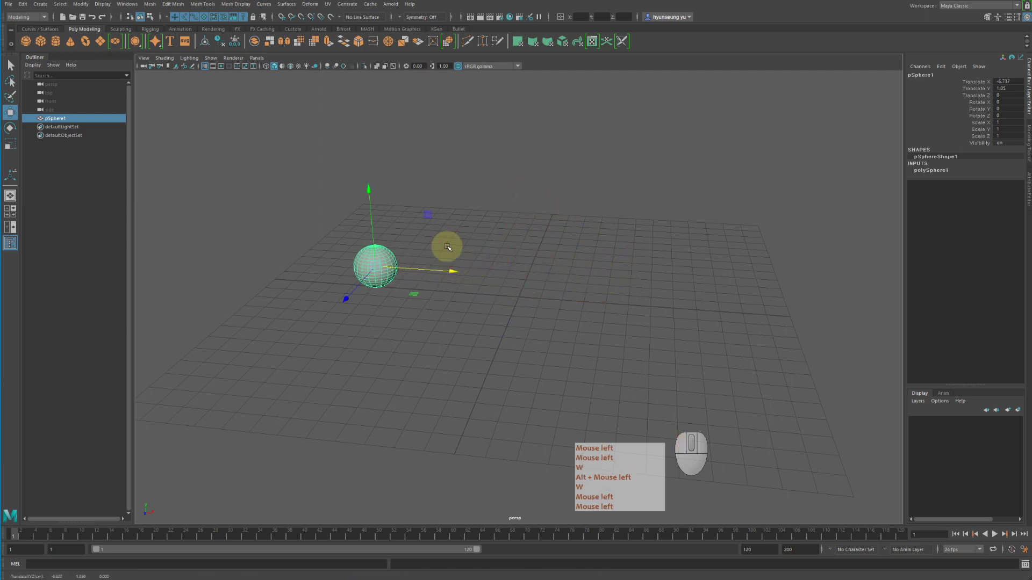
- Duplicate the sphere and move the copy along X to about 0.4
click(22, 5)
click(69, 131)
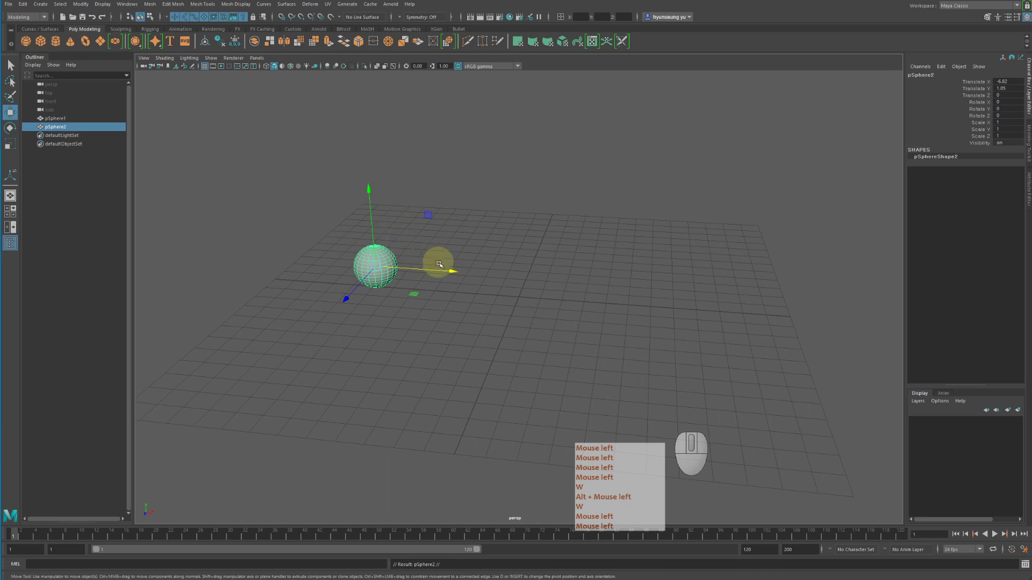
drag(439, 263, 606, 283)
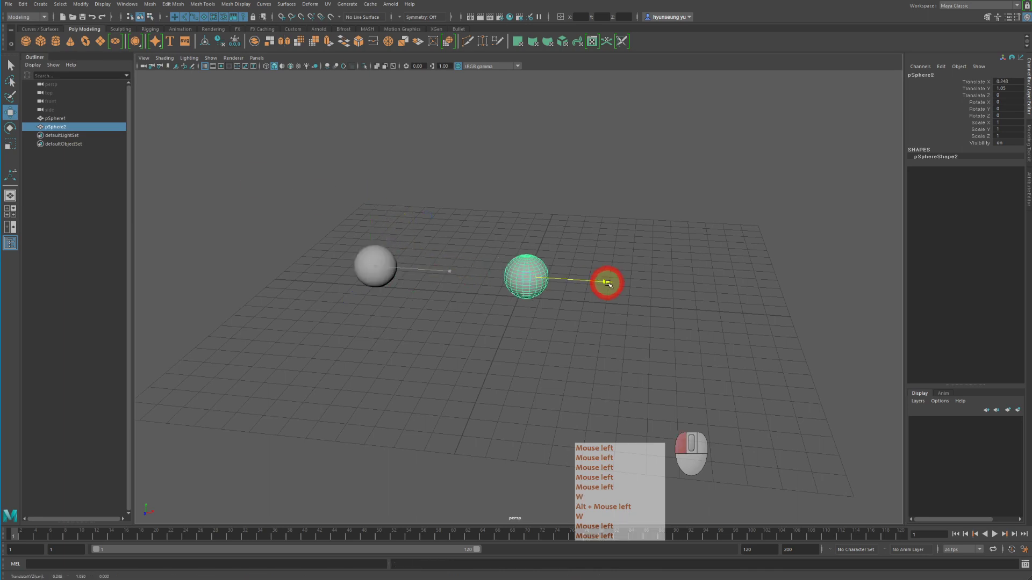
click(436, 387)
- Duplicate the sphere near the origin and move the new copy along X to about 8.4
drag(503, 236, 578, 342)
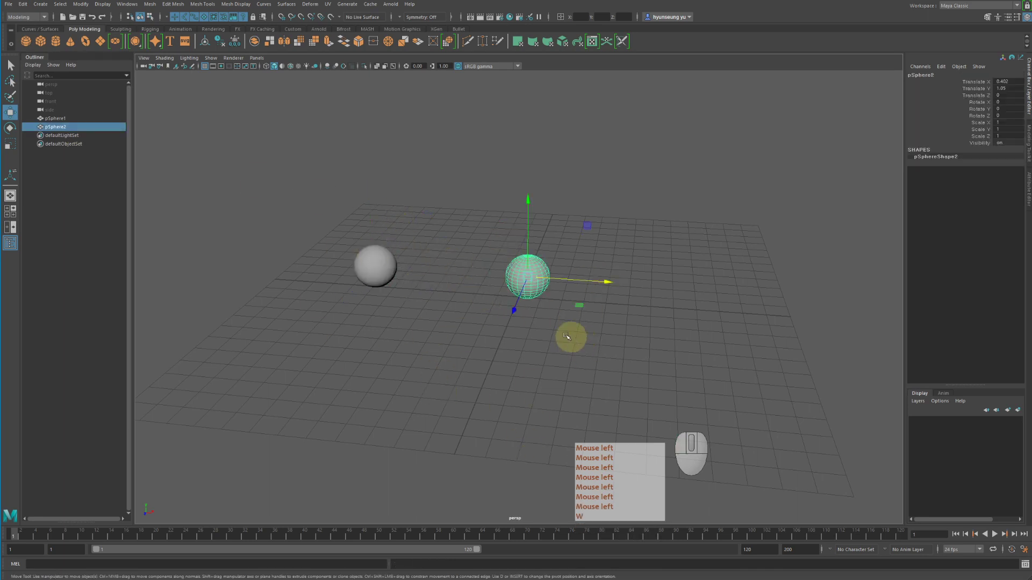
key(ctrl+d)
drag(606, 281, 792, 298)
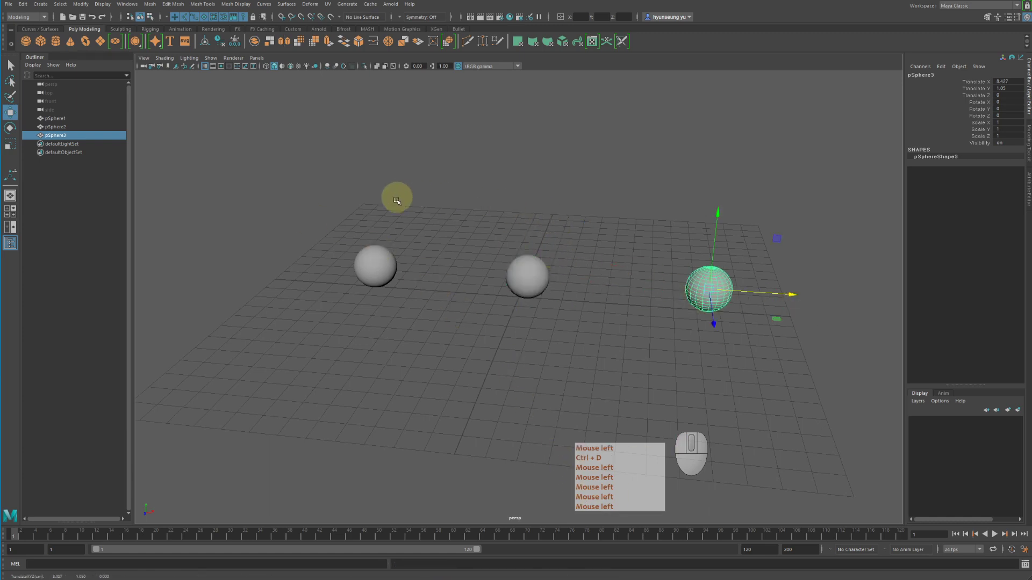
- Delete the two outer spheres, keeping only the one near the origin
drag(329, 208, 409, 279)
drag(432, 214, 678, 336)
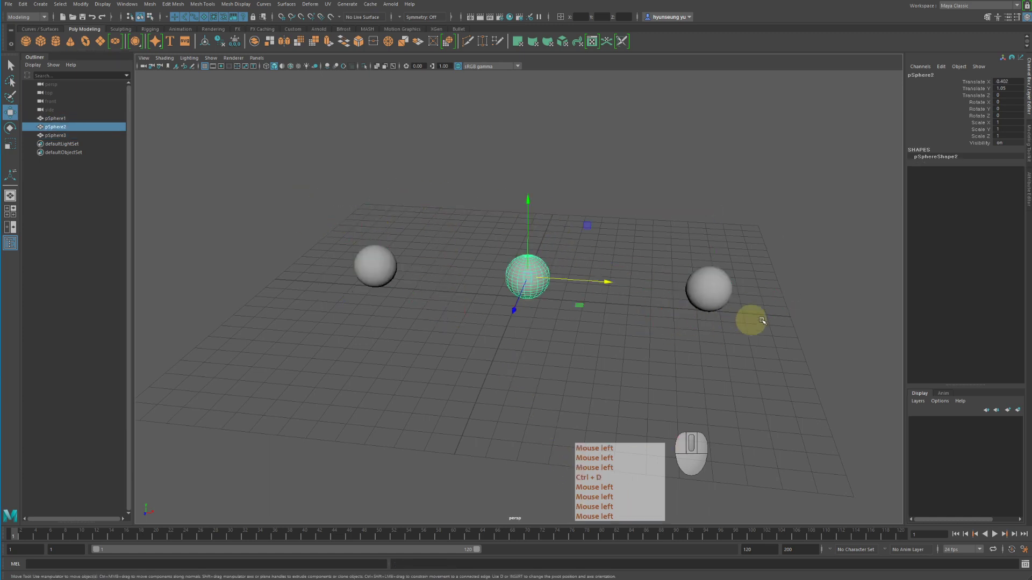
drag(762, 321, 666, 238)
key(Delete)
drag(272, 191, 402, 340)
key(Delete)
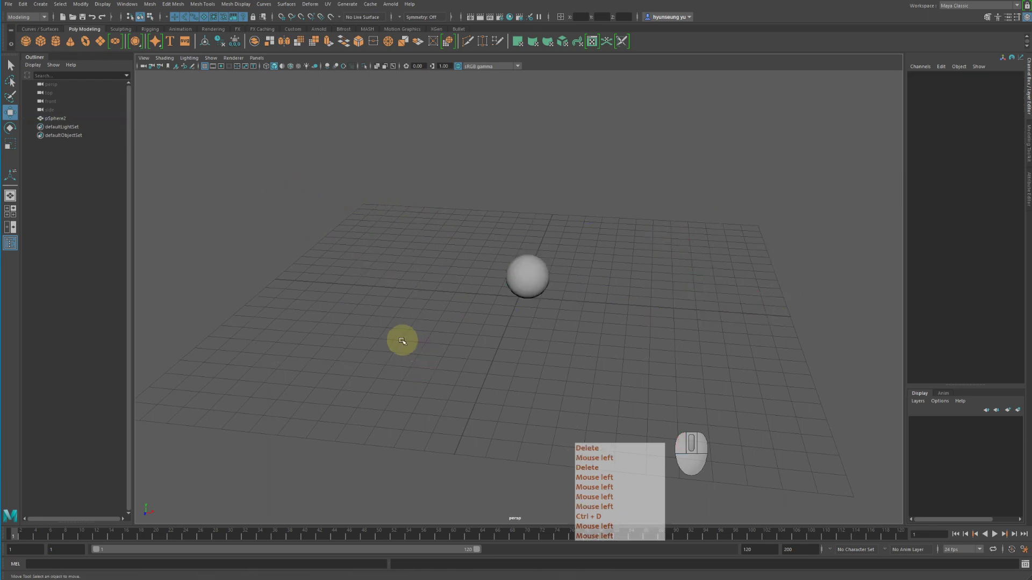
- Pull the sphere's top cap of vertices upward to form a tall capsule shape, and return to object selection
drag(495, 237, 576, 314)
right_drag(593, 207, 490, 243)
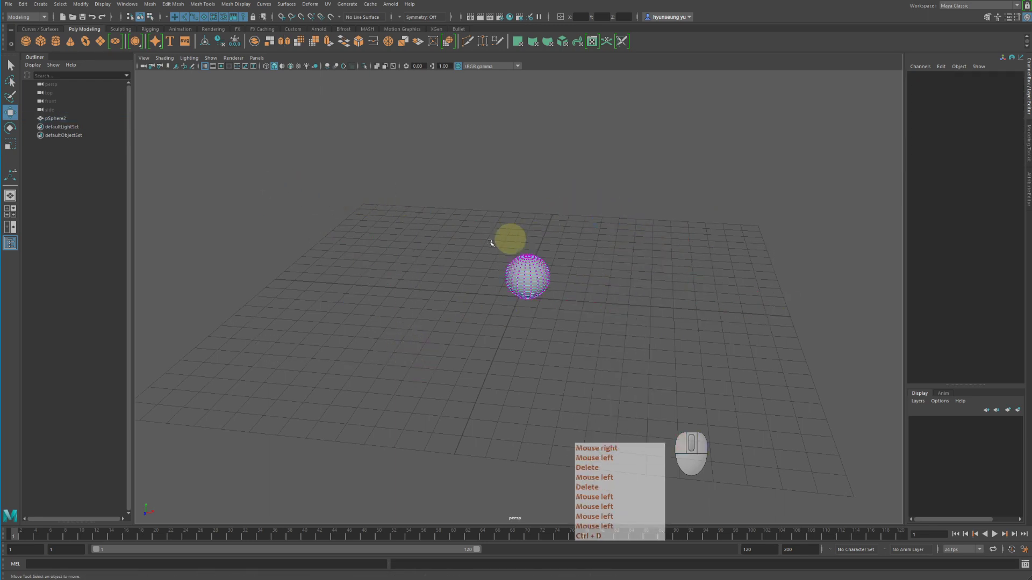
alt+drag(490, 242, 559, 239)
alt+right_drag(559, 239, 575, 235)
drag(474, 204, 578, 240)
key(w)
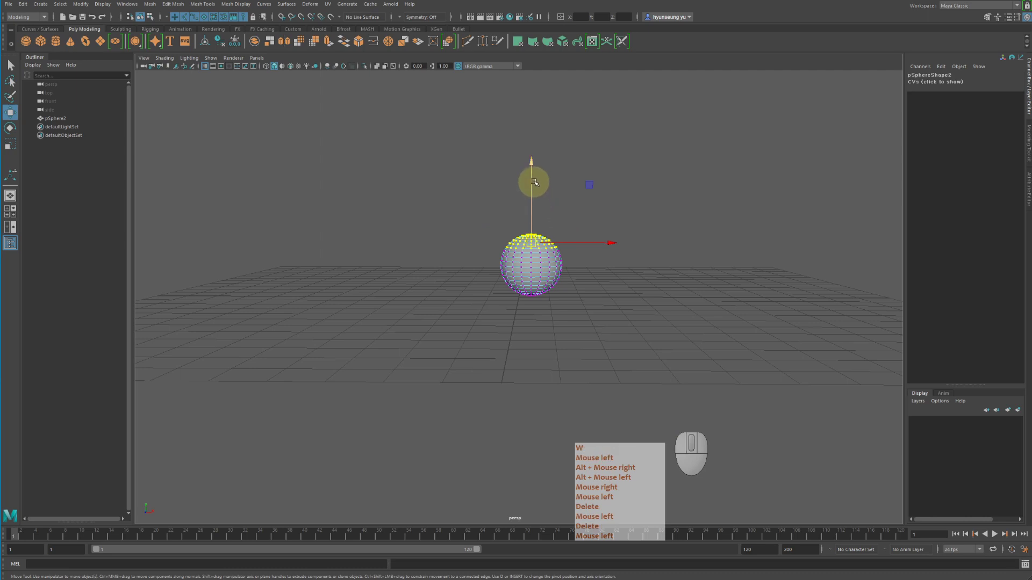
drag(532, 180, 529, 118)
right_drag(531, 239, 572, 225)
click(700, 229)
click(542, 222)
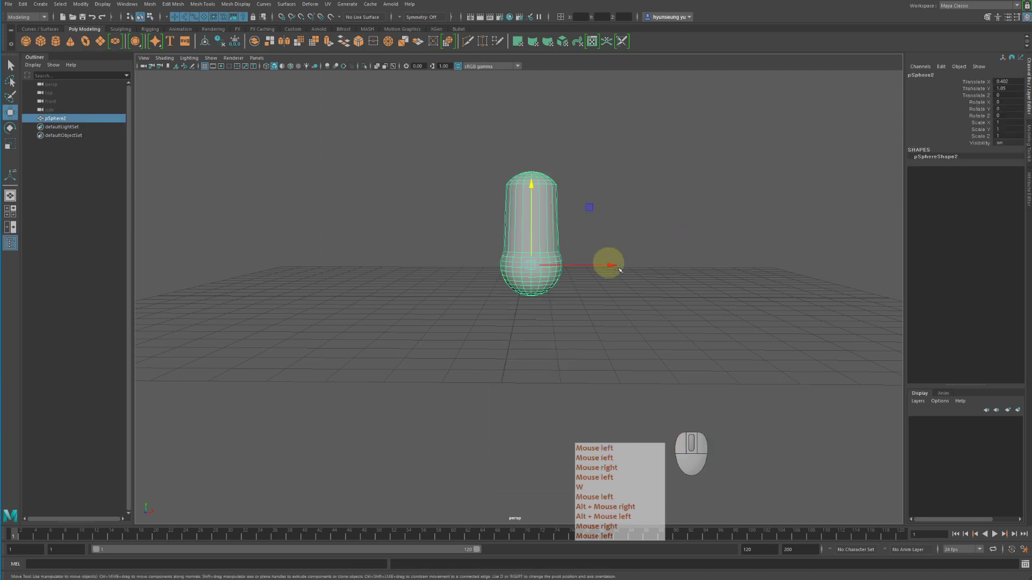
- Duplicate the capsule shape and move the copy along X to about 8.2
alt+drag(619, 269, 590, 285)
alt+right_drag(590, 286, 591, 285)
key(ctrl+d)
drag(633, 289, 769, 297)
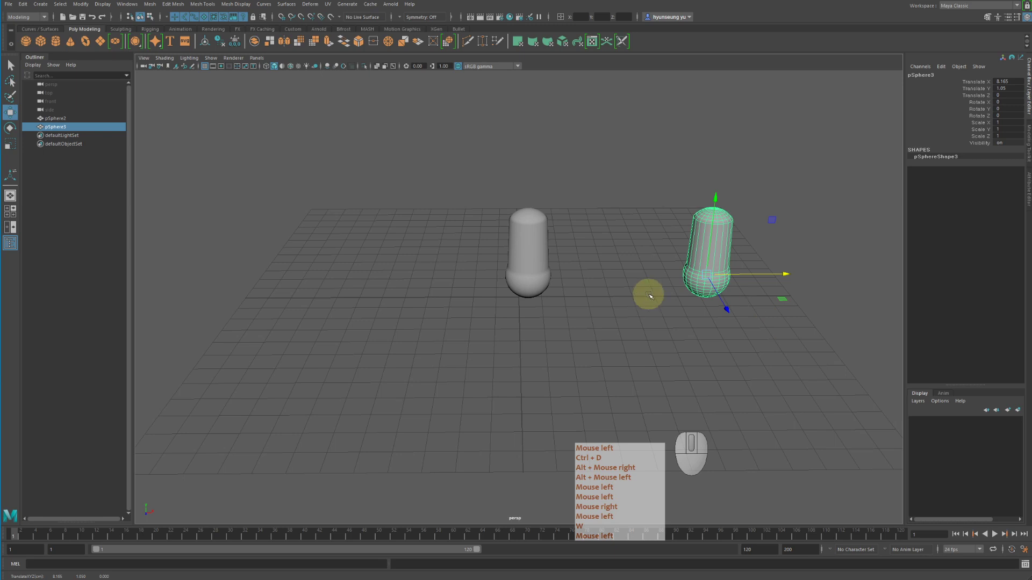
- Open the options for Duplicate Special
alt+middle_drag(616, 296, 527, 274)
alt+drag(527, 274, 520, 258)
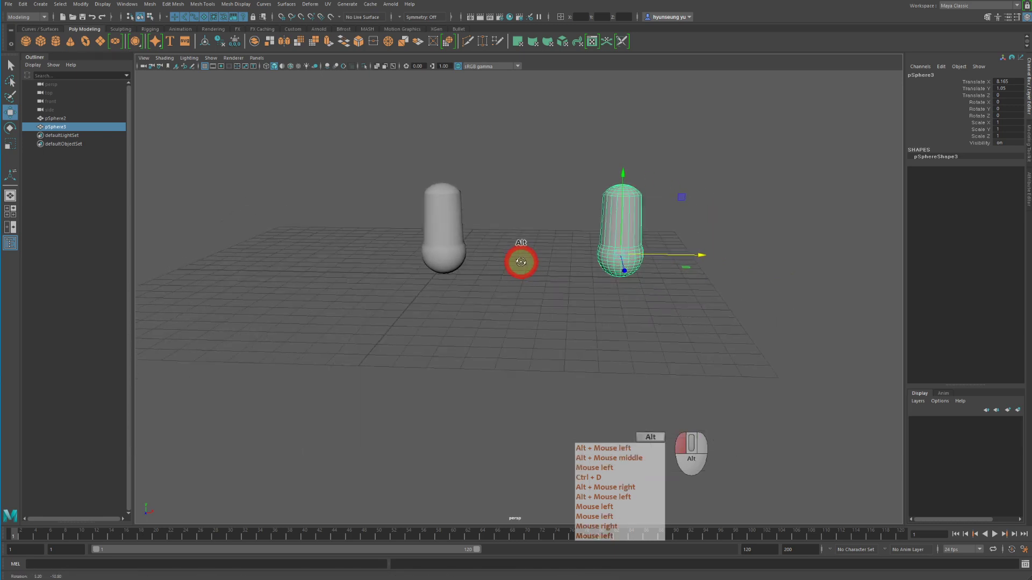
alt+middle_drag(521, 257, 521, 297)
click(22, 4)
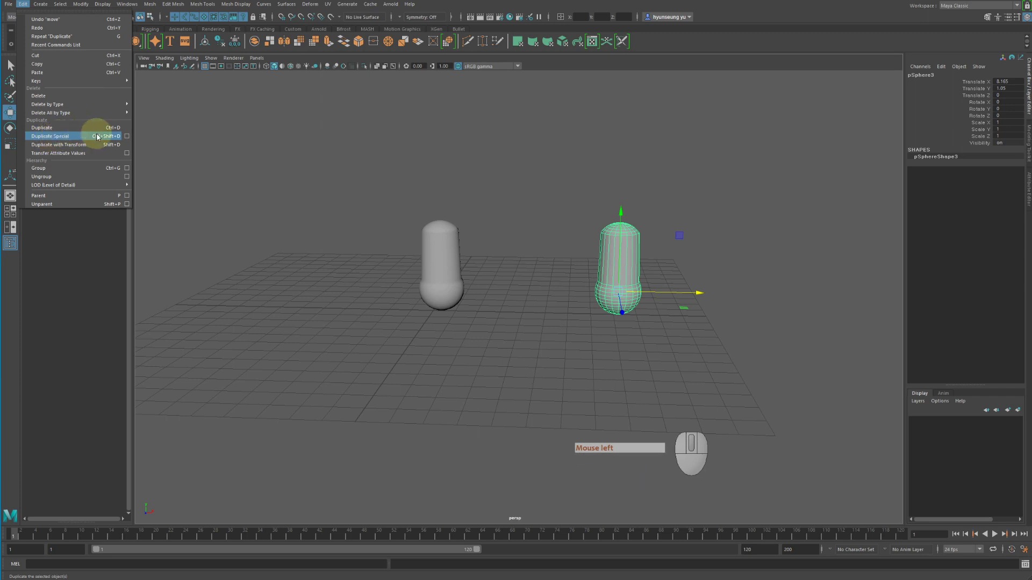
click(128, 136)
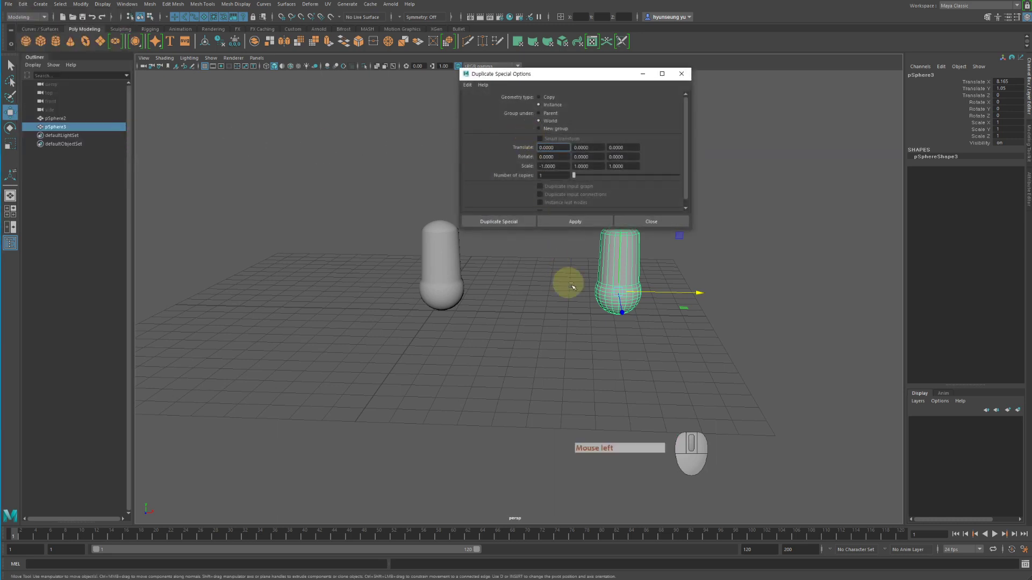
- Delete the duplicated capsule shape, keeping the original near the grid centre
alt+middle_drag(599, 349, 380, 396)
click(468, 373)
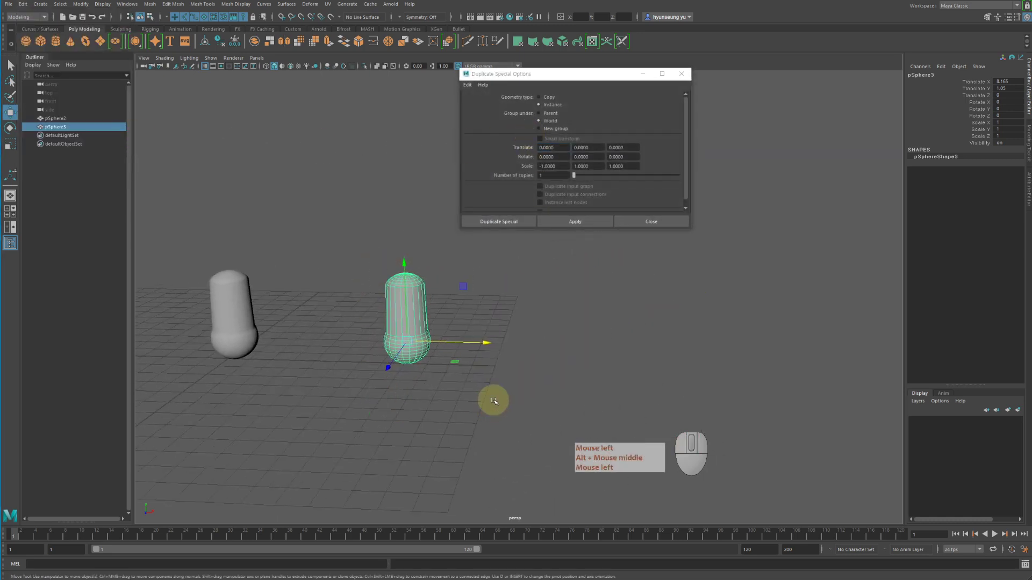
key(Delete)
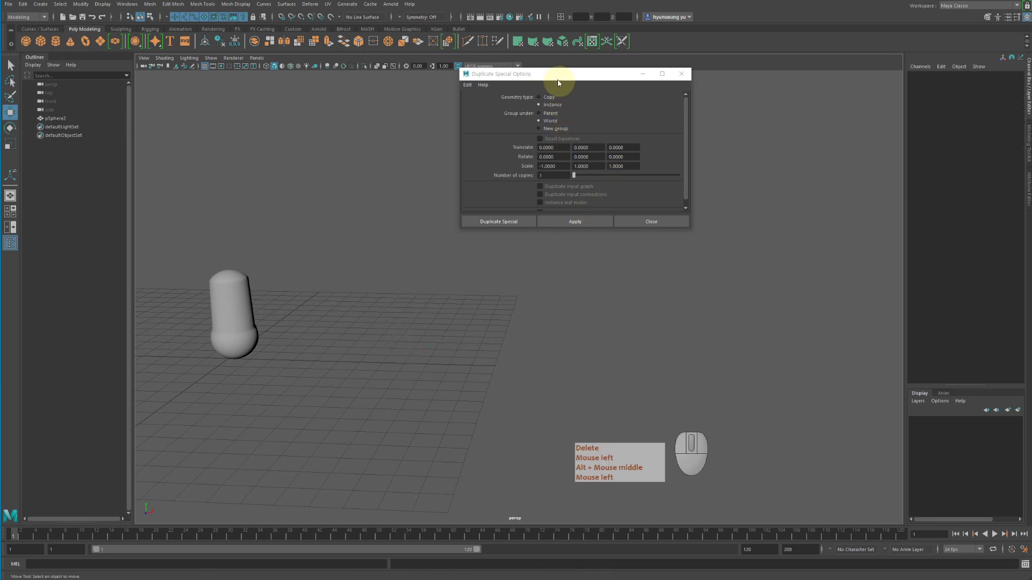
- Move the Duplicate Special options clear of the model and reset their settings to the defaults
drag(550, 72, 673, 88)
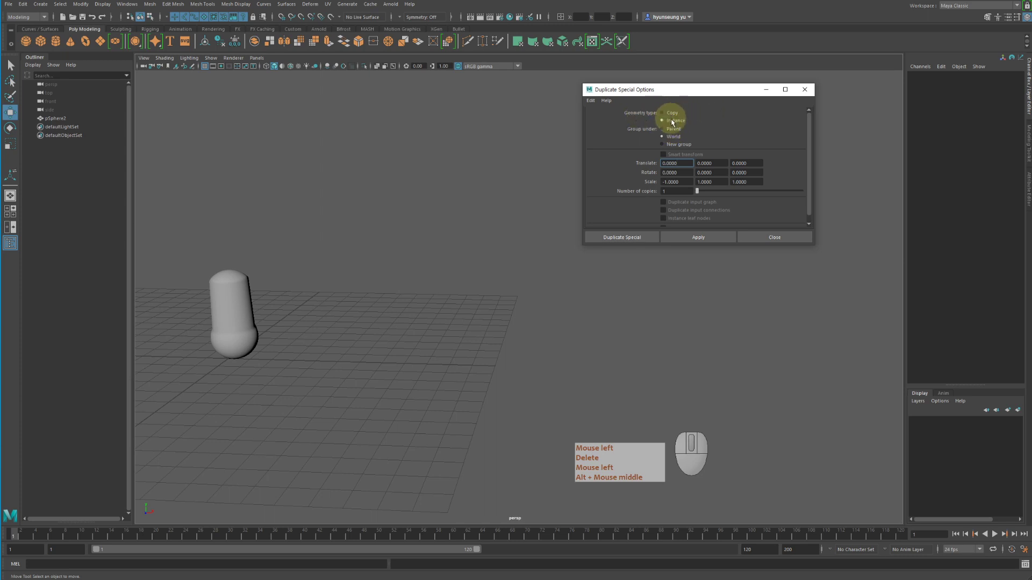
click(591, 102)
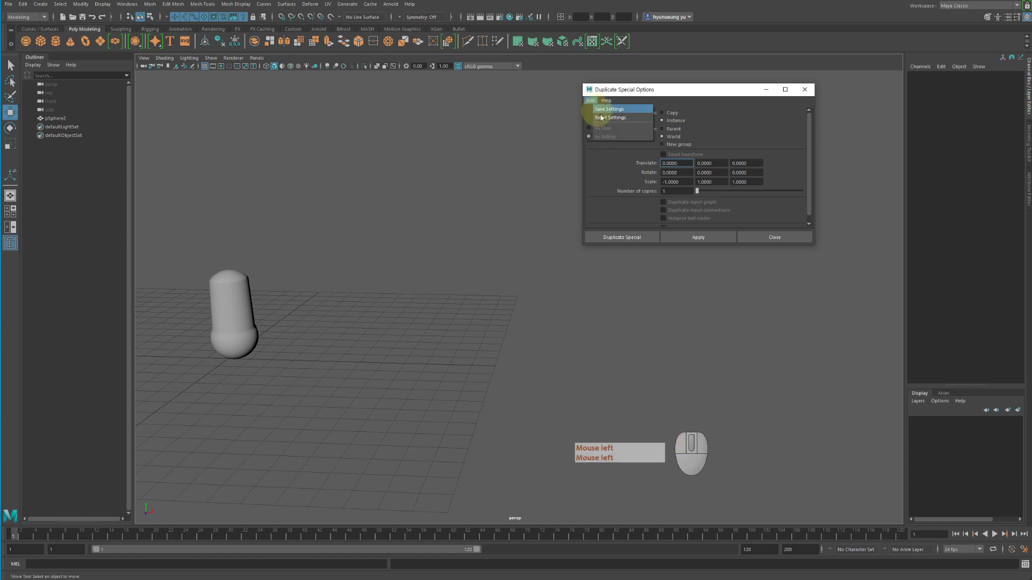
click(602, 119)
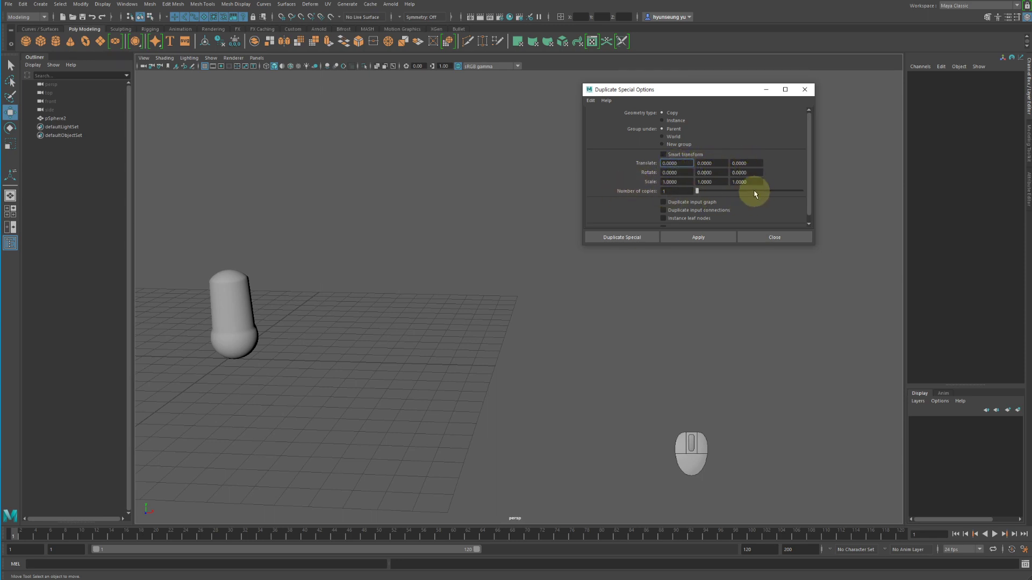
scroll(752, 192, down, 1)
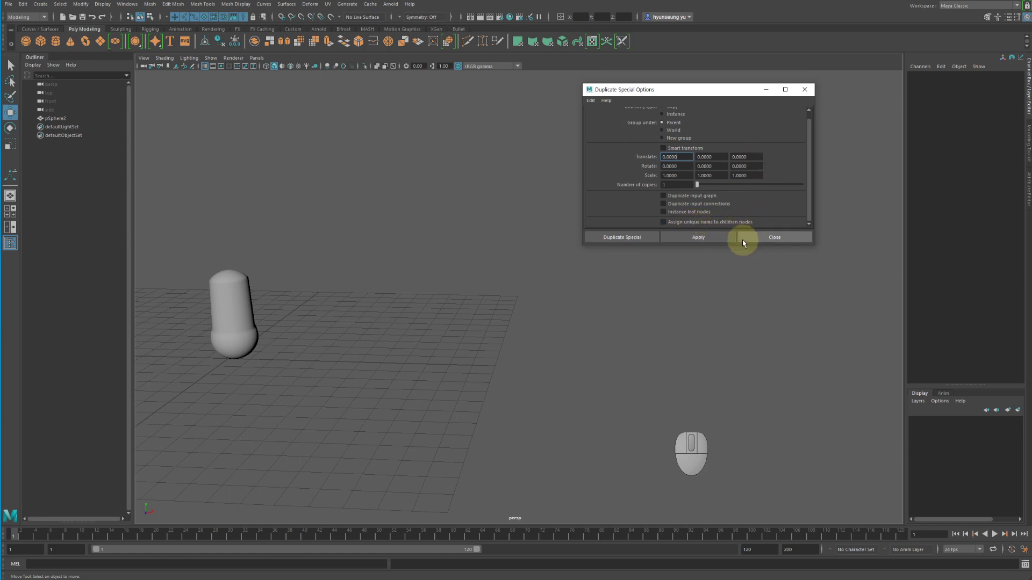
- Delete the remaining capsule shape to empty the scene
drag(166, 307, 303, 440)
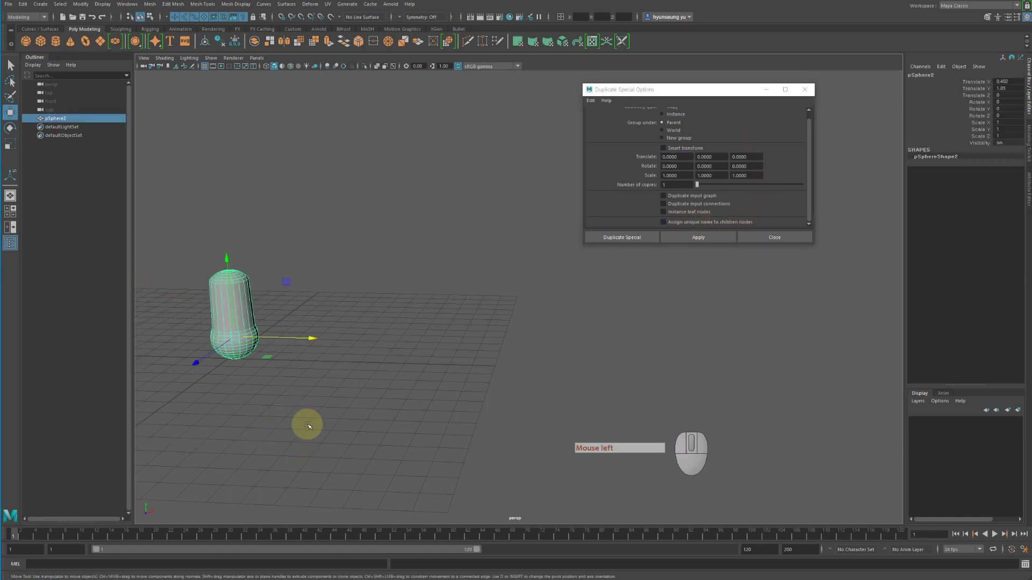
key(Delete)
alt+middle_drag(352, 408, 434, 407)
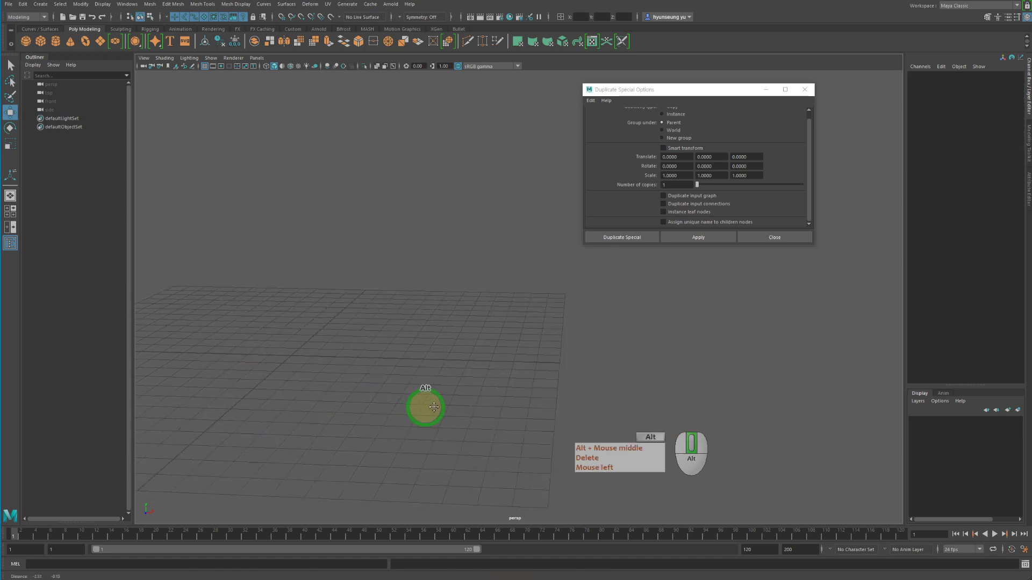
alt+drag(434, 407, 471, 402)
scroll(706, 137, up, 1)
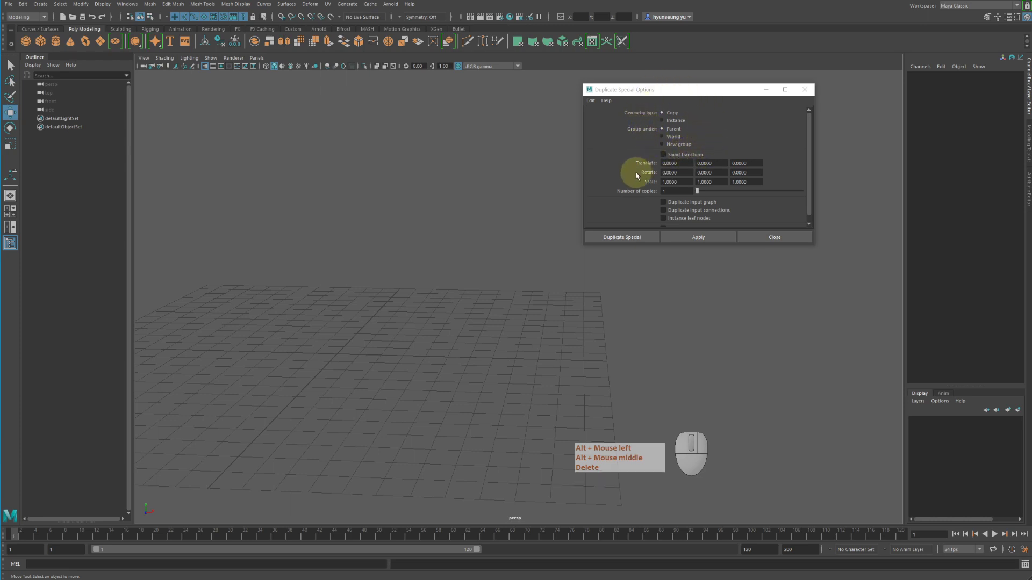
scroll(664, 169, down, 1)
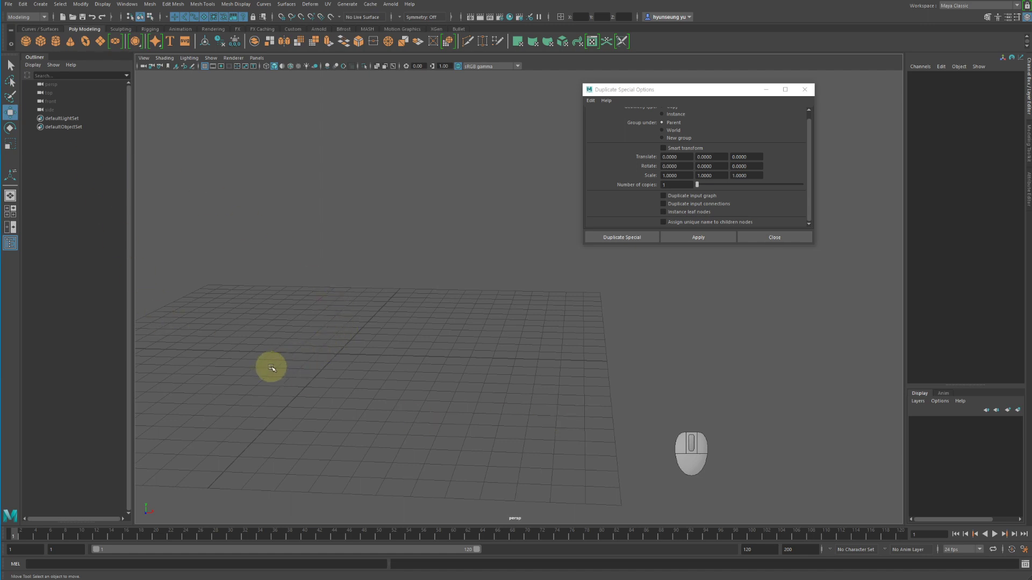
- Create a polygon cube at the origin and raise it to about 4.58 in Y
click(39, 47)
alt+middle_drag(387, 304, 431, 285)
key(w)
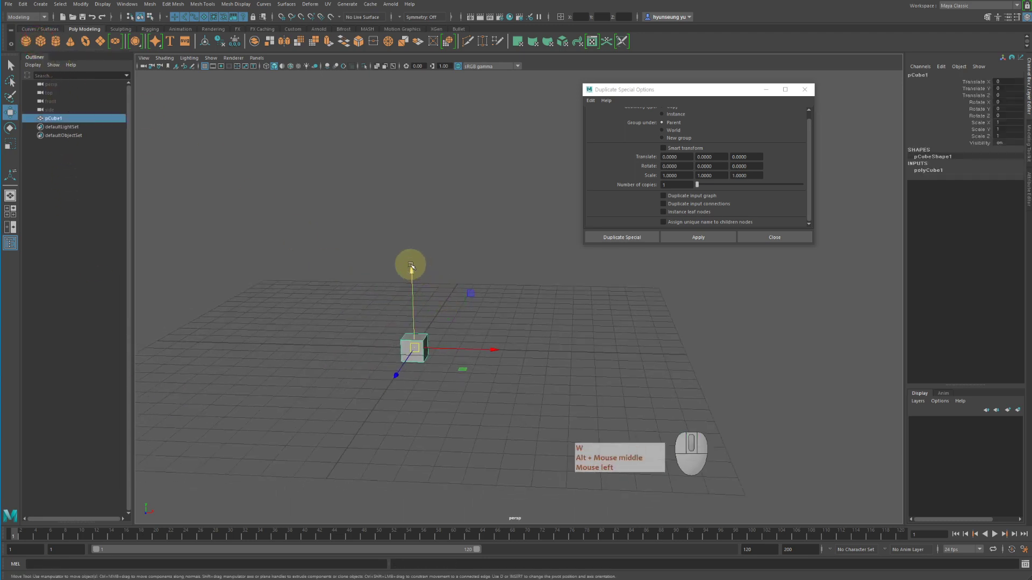
drag(411, 264, 419, 156)
- Stretch the cube into a long beam with an X scale of about 22.26, and shift it along X to about 1.14
key(r)
drag(474, 244, 618, 254)
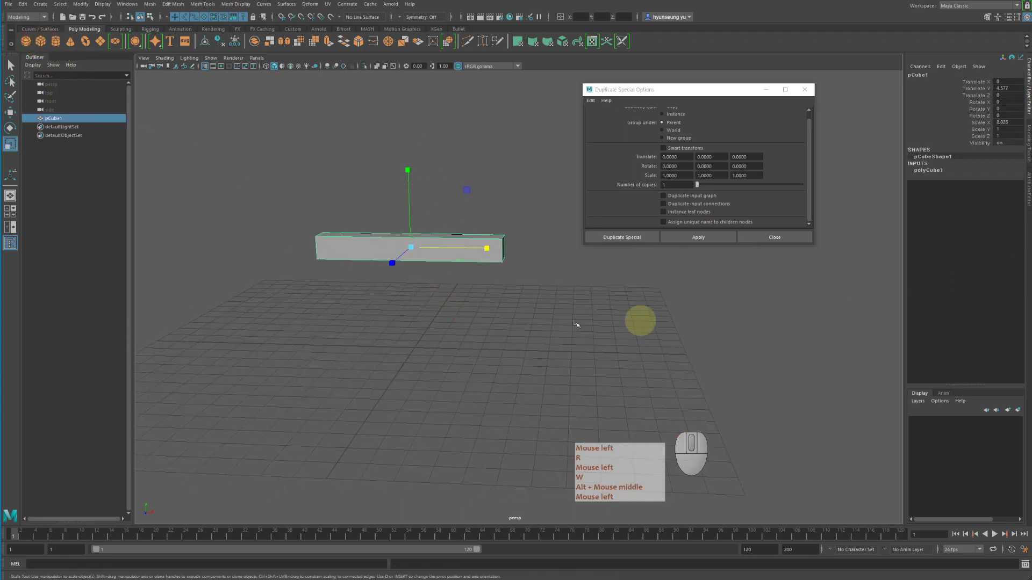
middle_drag(577, 325, 627, 316)
key(w)
drag(629, 258, 661, 260)
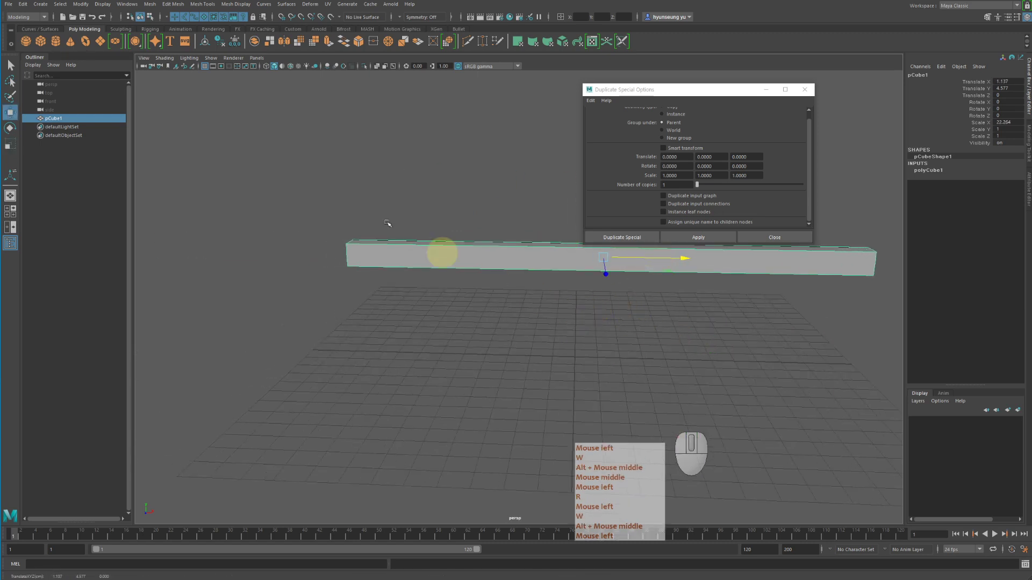
- Create a polygon cylinder column under the beam, scaled about 0.42 in X and Z and 3.38 in Y, raised to about Y 1.11
click(55, 42)
alt+drag(338, 223, 483, 283)
key(r)
drag(576, 281, 577, 160)
drag(579, 358, 561, 196)
key(w)
drag(572, 269, 578, 254)
key(r)
drag(581, 318, 558, 339)
drag(576, 276, 575, 239)
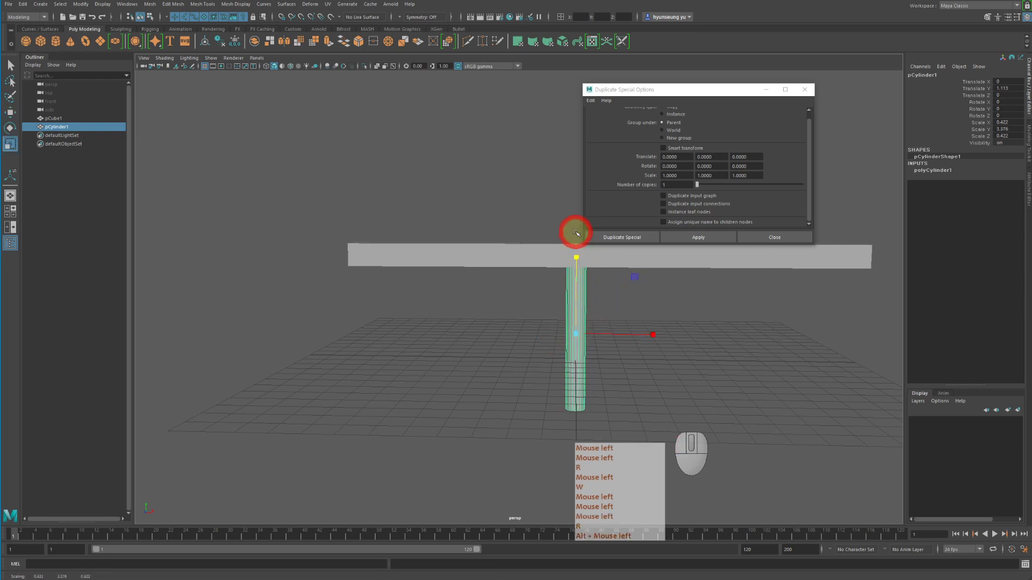
- Move the cylinder column beneath the beam's negative-X end, setting its Translate X to -9
key(w)
drag(652, 333, 450, 333)
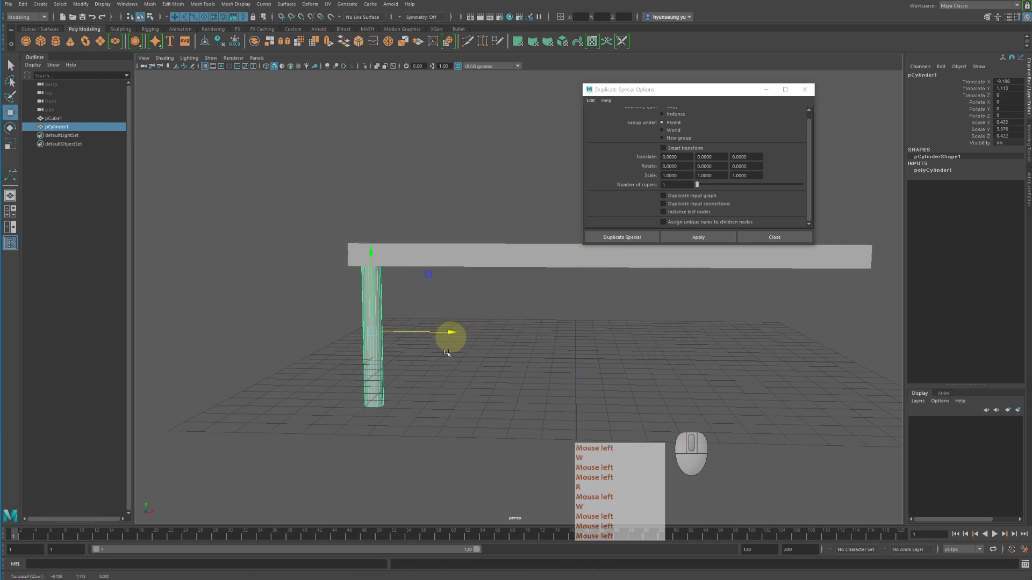
alt+middle_drag(446, 353, 386, 369)
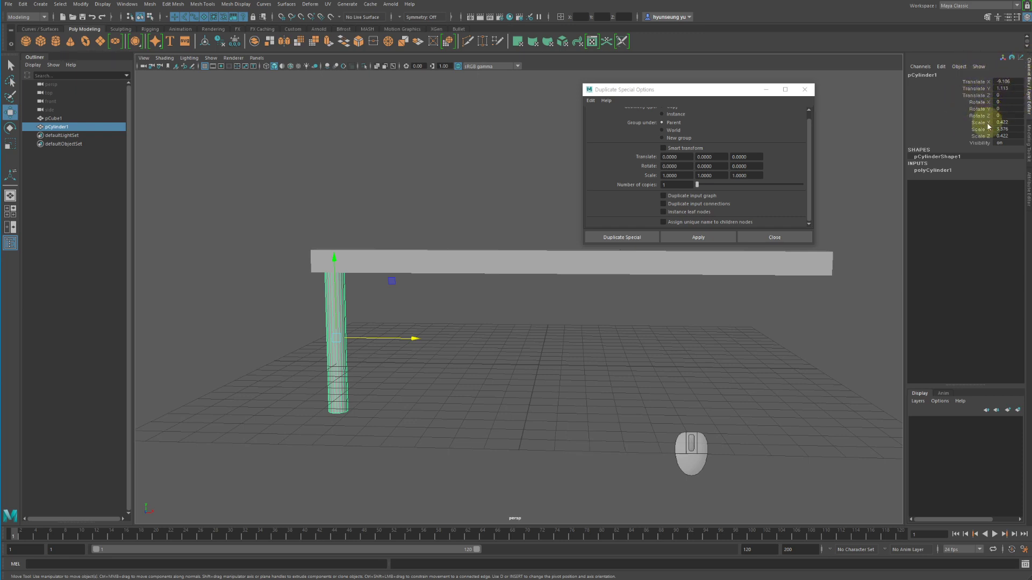
double_click(1010, 81)
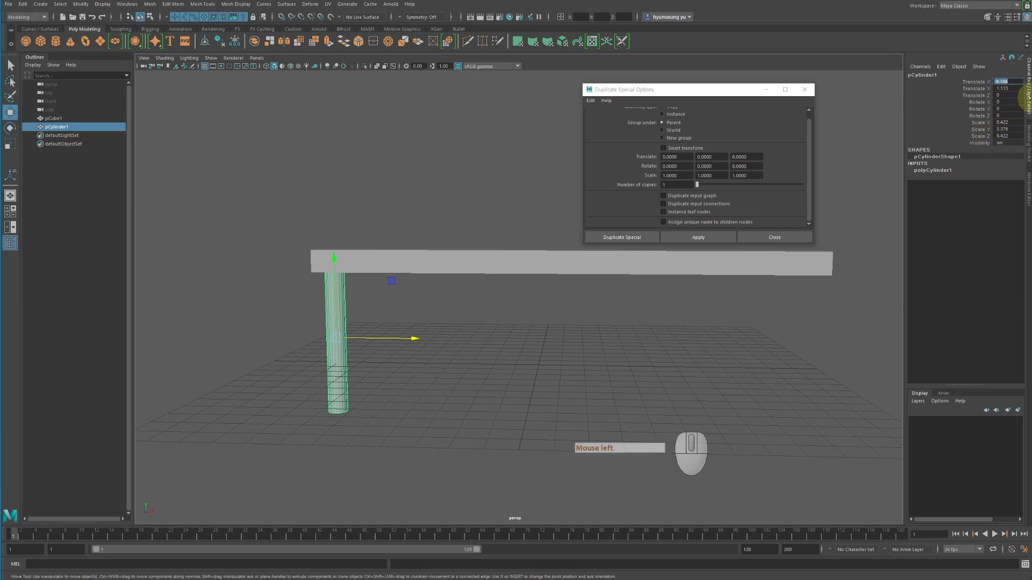
text(-9)
key(Return)
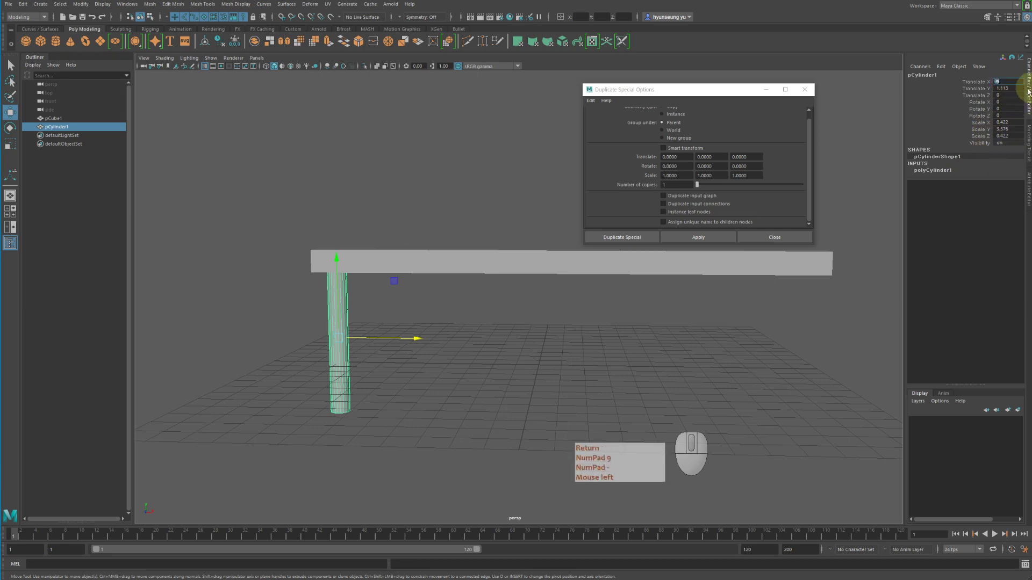
alt+drag(311, 404, 338, 407)
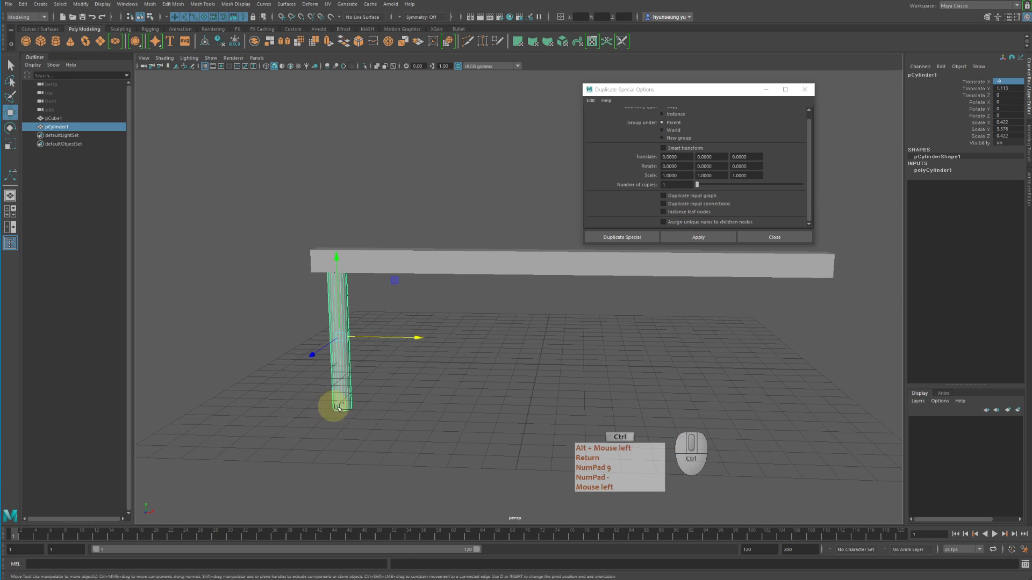
- Duplicate the cylinder column and place the copy along the beam at Translate X -5
key(ctrl+d)
click(449, 339)
key(z)
drag(414, 337, 506, 339)
click(1013, 83)
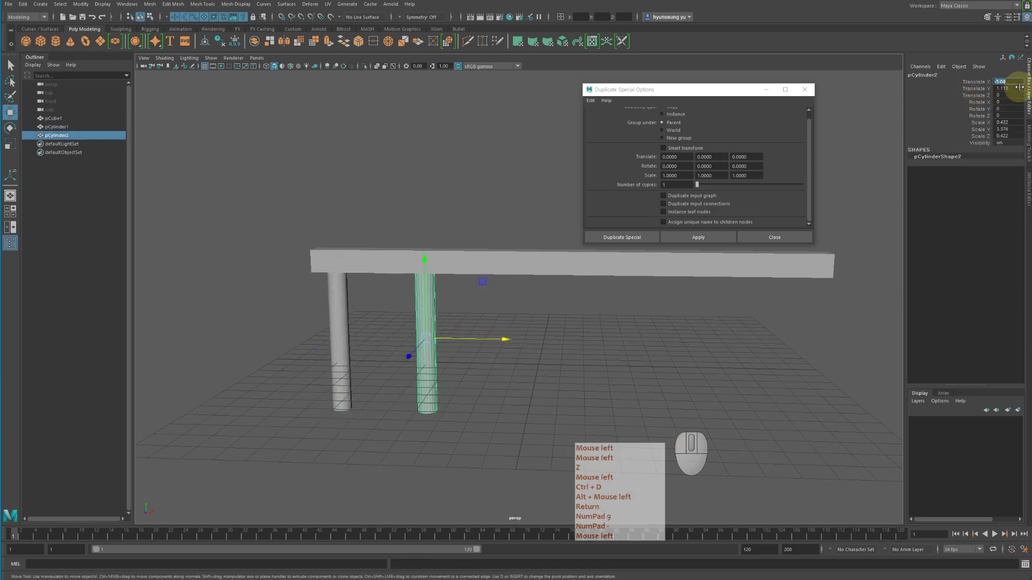
text(-5)
key(Return)
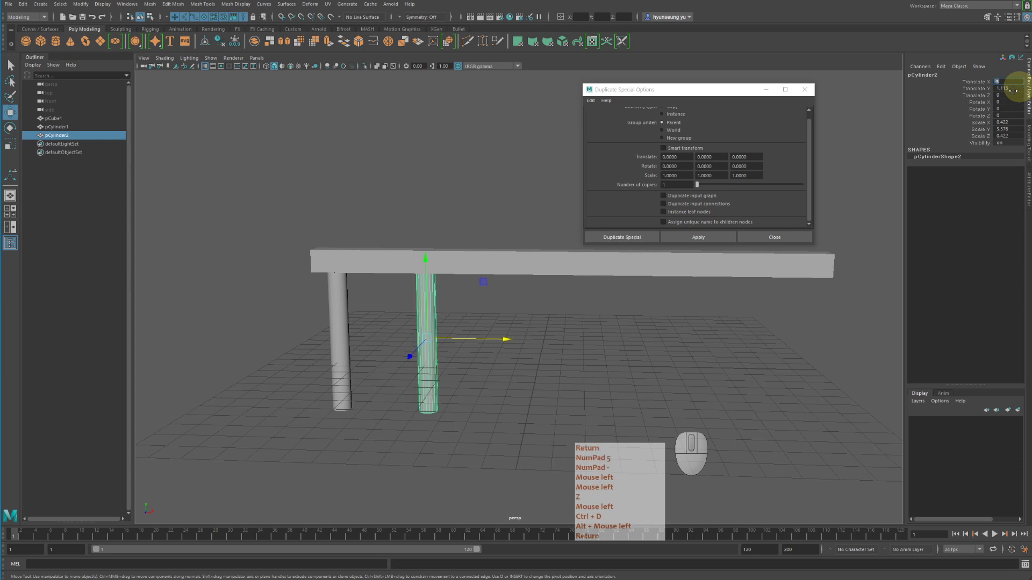
- Duplicate the second column and place the new copy at Translate X -1
alt+drag(678, 258, 643, 292)
key(ctrl+d)
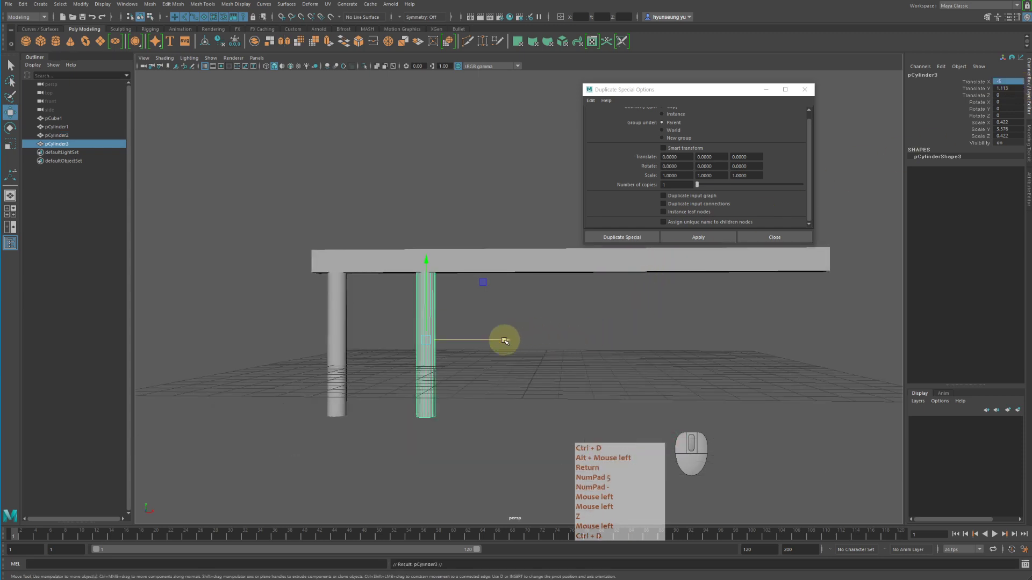
drag(505, 340, 622, 341)
click(1010, 82)
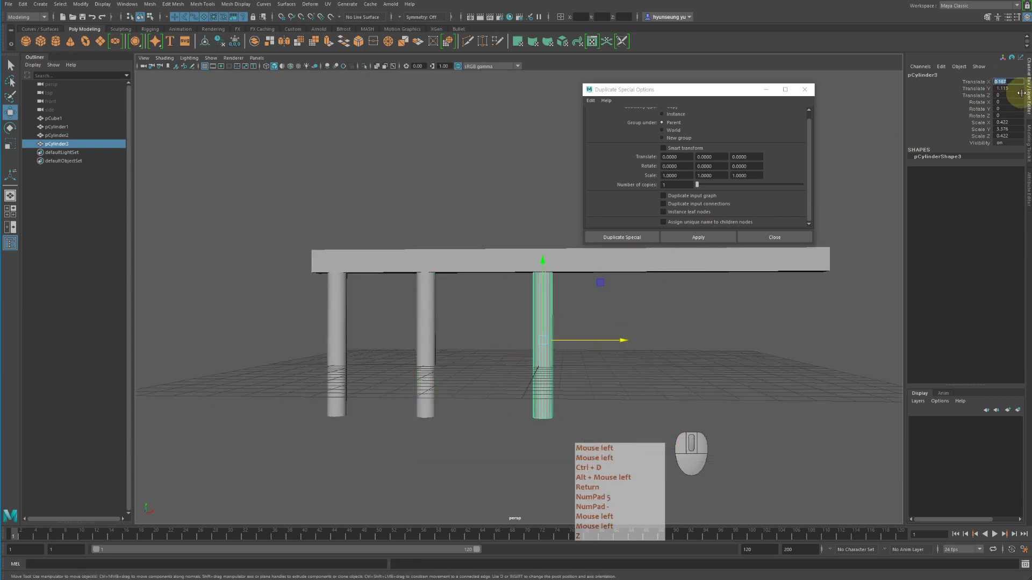
text(-1)
key(Return)
click(544, 392)
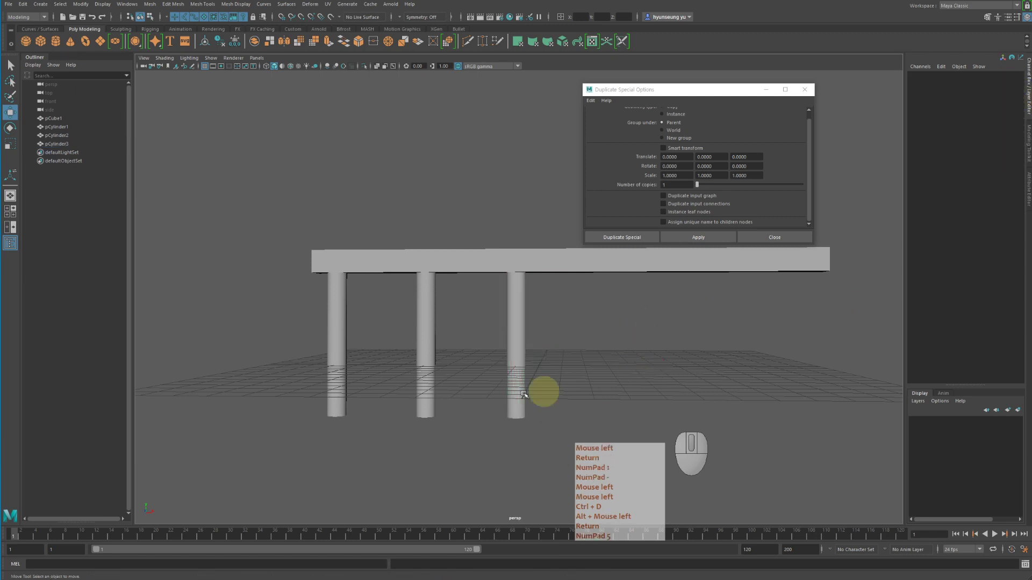
- Delete the two duplicated columns, keeping only the original one at the beam's end
alt+middle_drag(524, 394, 597, 390)
drag(382, 341, 654, 371)
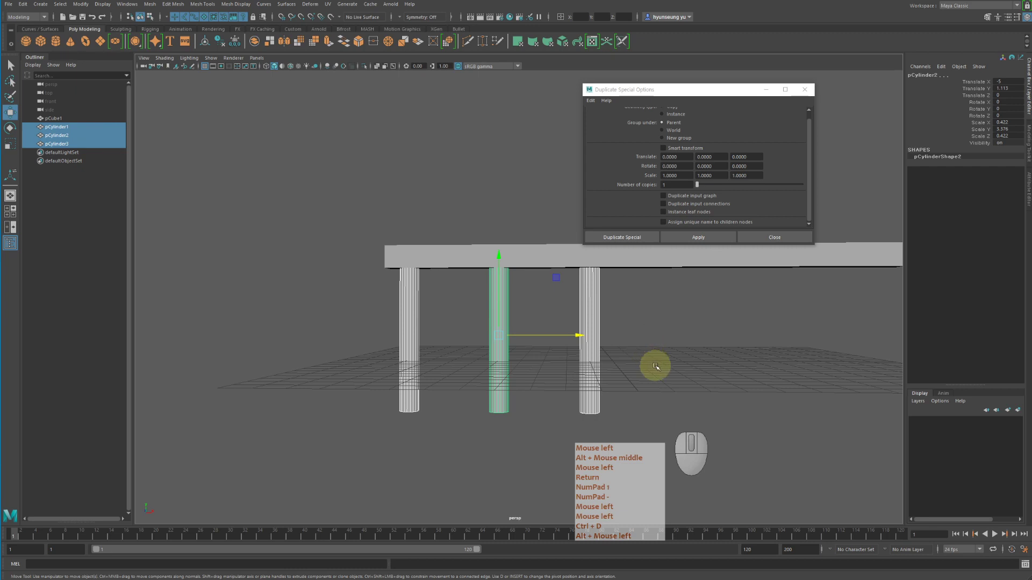
drag(430, 285, 630, 446)
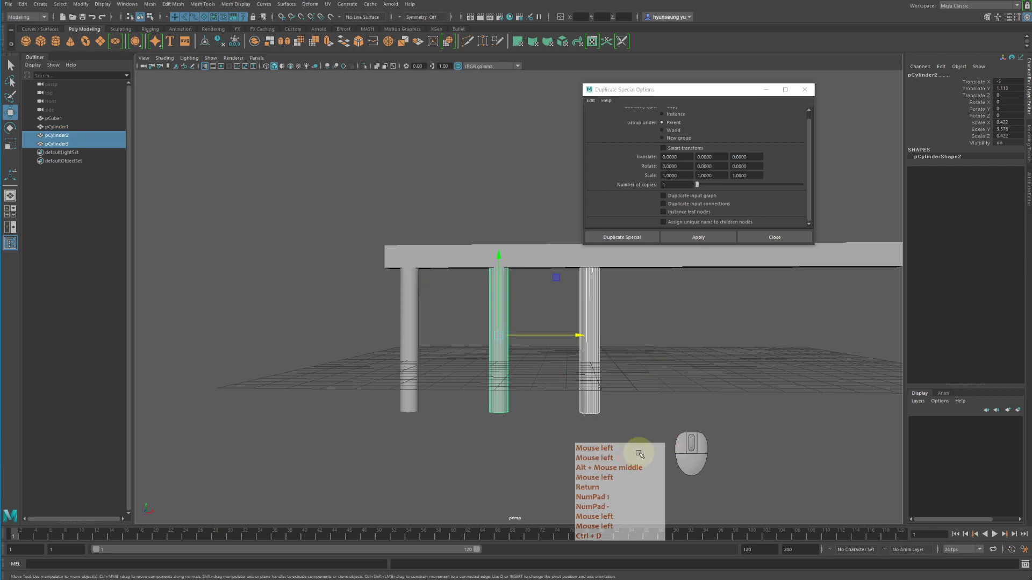
key(Delete)
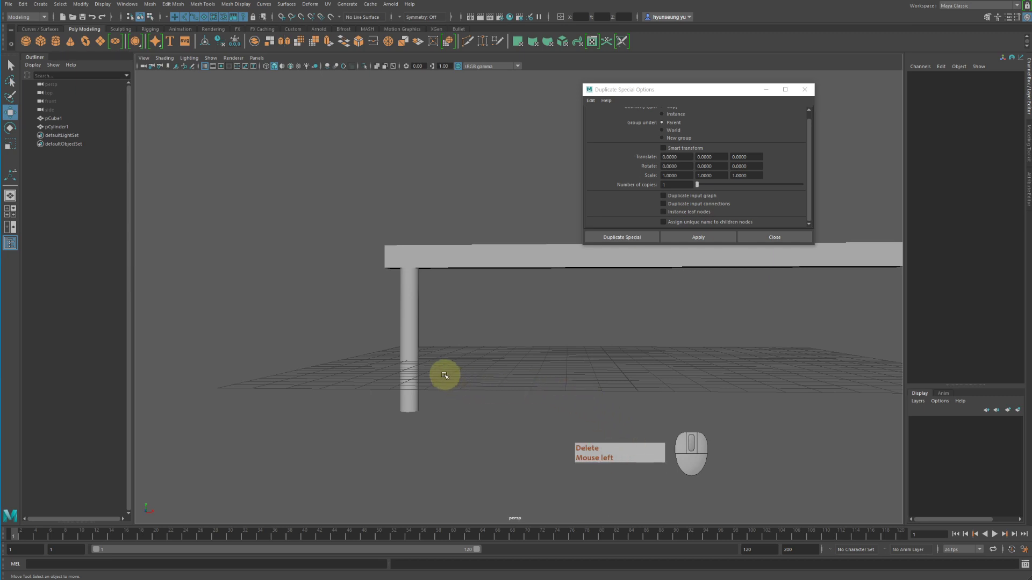
- Select the remaining column with the Move tool and shift the Duplicate Special Options window away from the beam
drag(344, 322, 454, 436)
alt+middle_drag(467, 408, 442, 387)
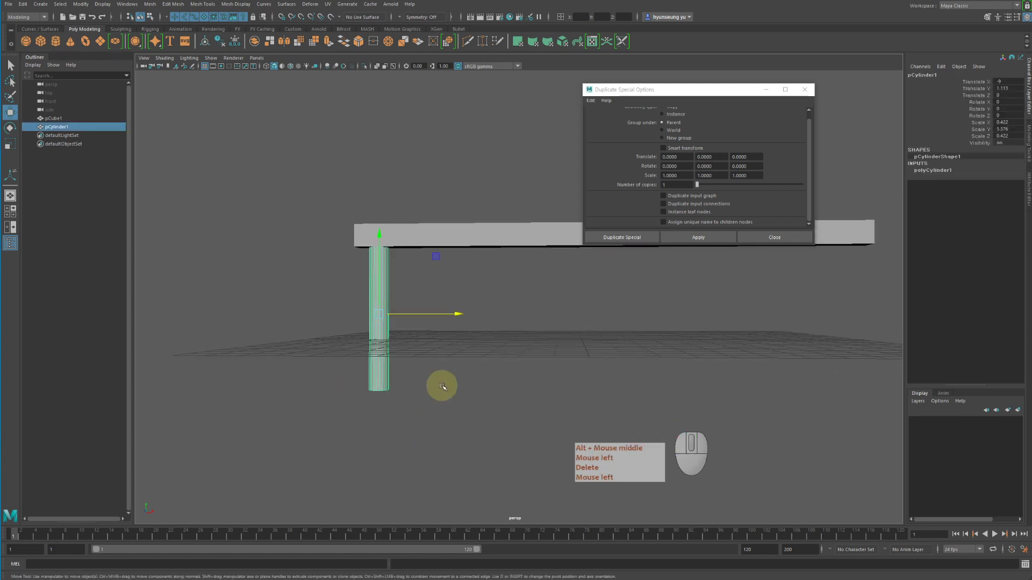
key(w)
alt+drag(449, 403, 369, 276)
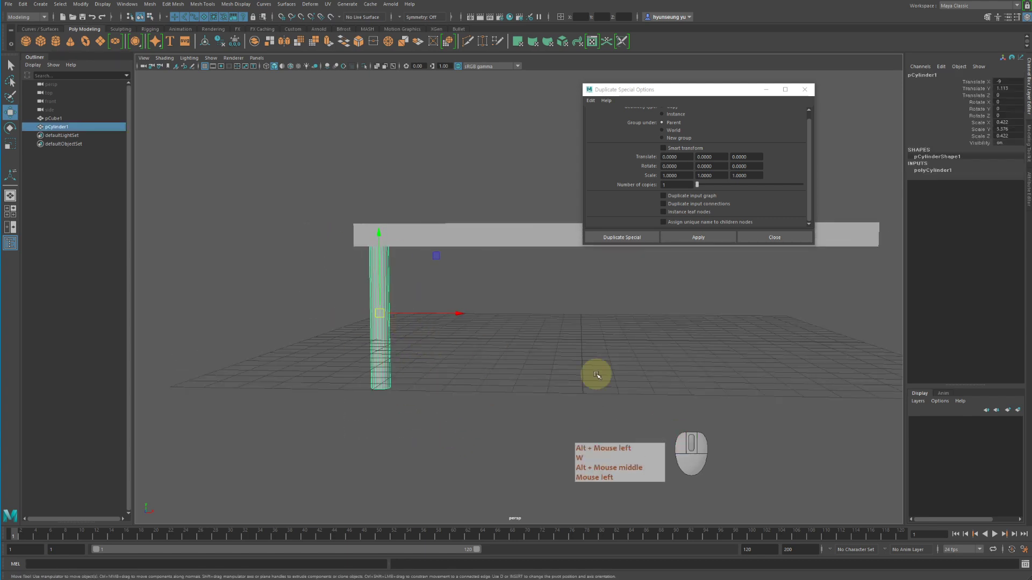
alt+middle_drag(597, 374, 578, 411)
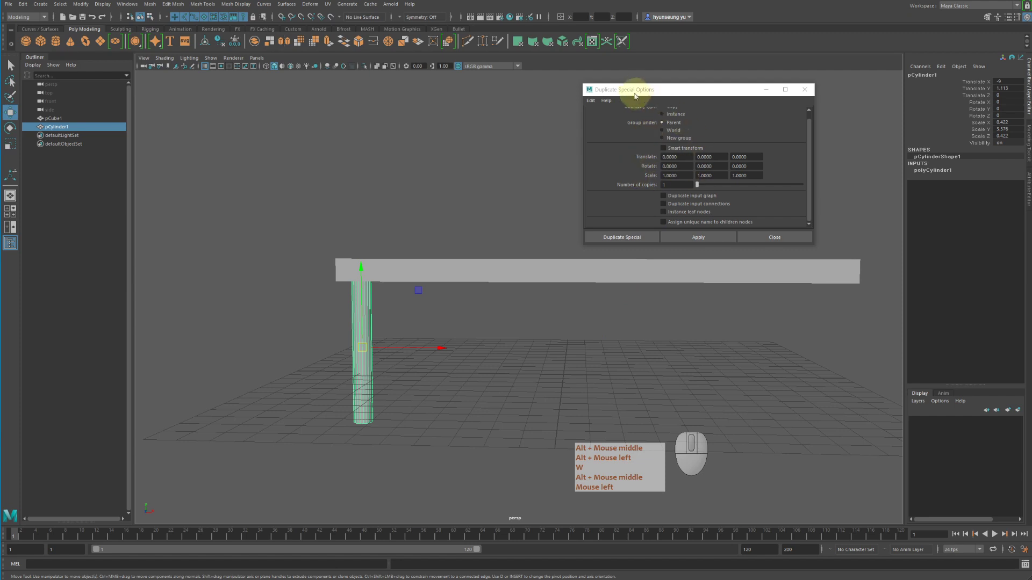
drag(635, 94, 618, 62)
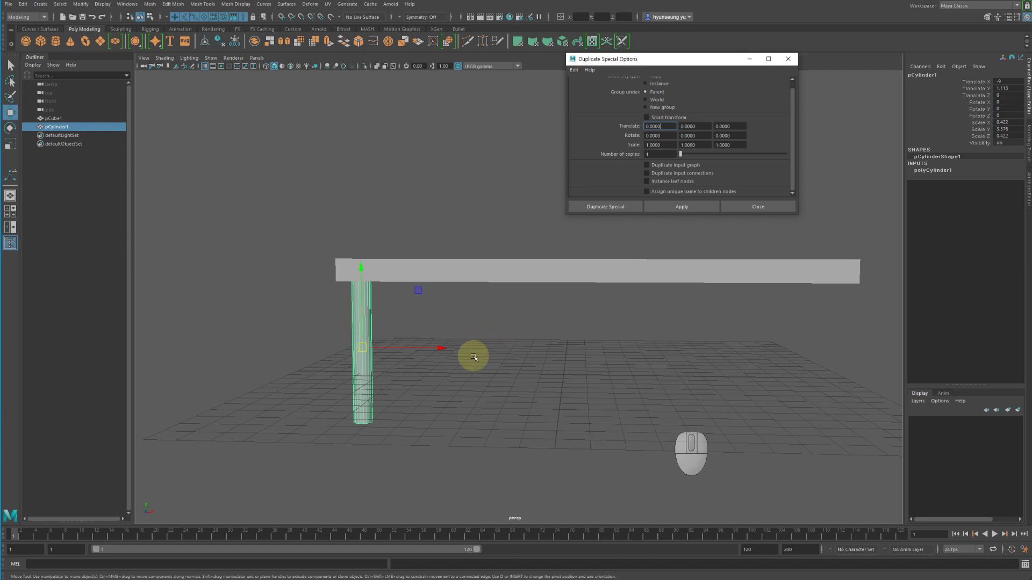
- Examine the selected column's pivot and move axes relative to the beam from several angles
alt+drag(474, 357, 479, 307)
alt+middle_drag(479, 307, 484, 316)
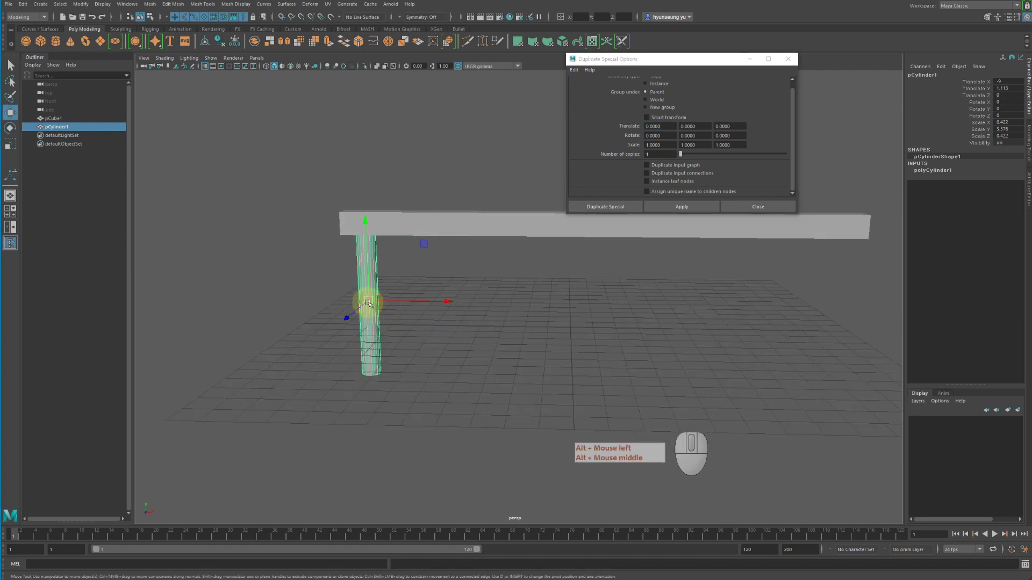
alt+drag(380, 299, 353, 288)
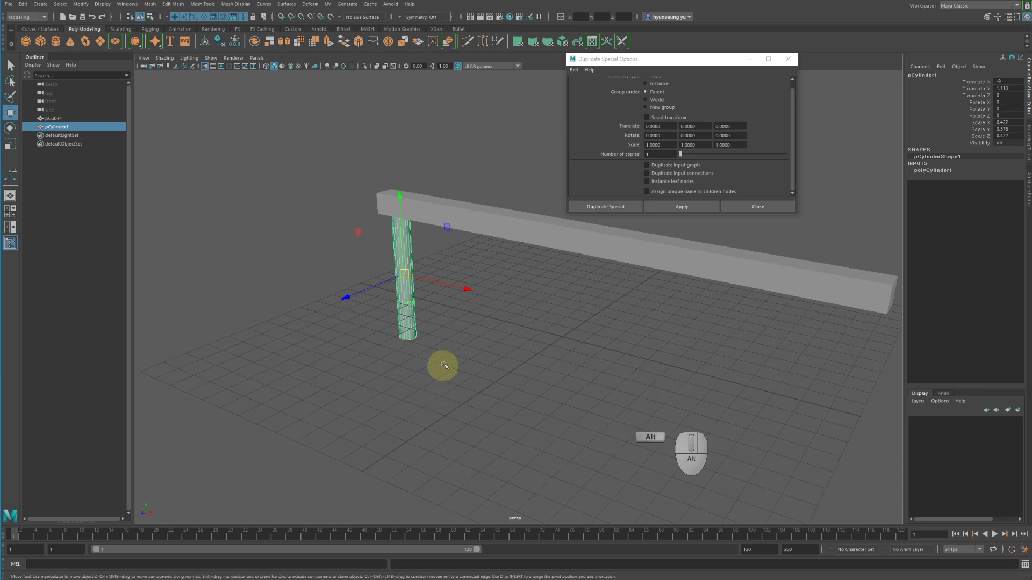
alt+drag(440, 364, 495, 327)
alt+middle_drag(495, 327, 538, 341)
alt+drag(538, 341, 526, 344)
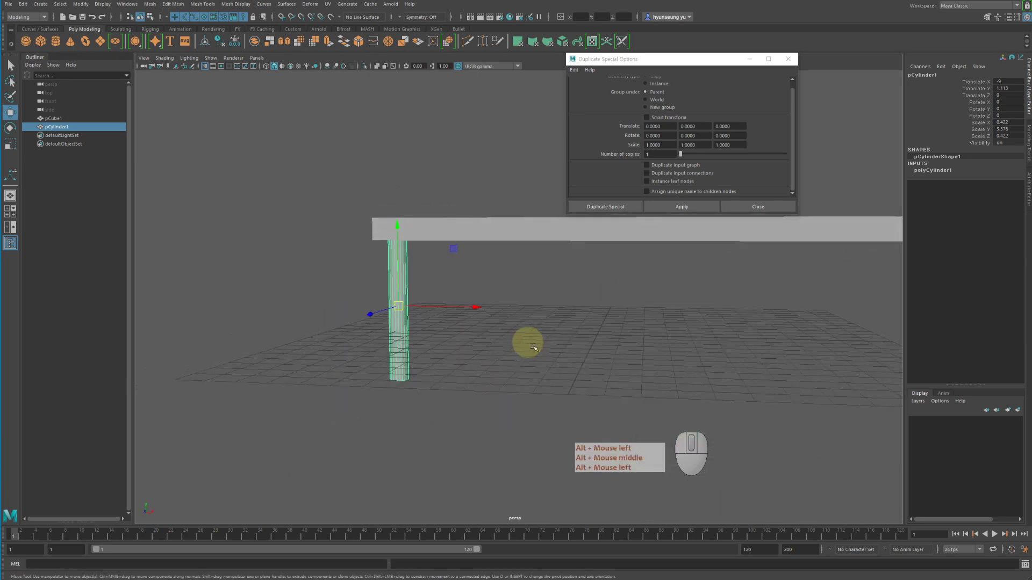
click(400, 307)
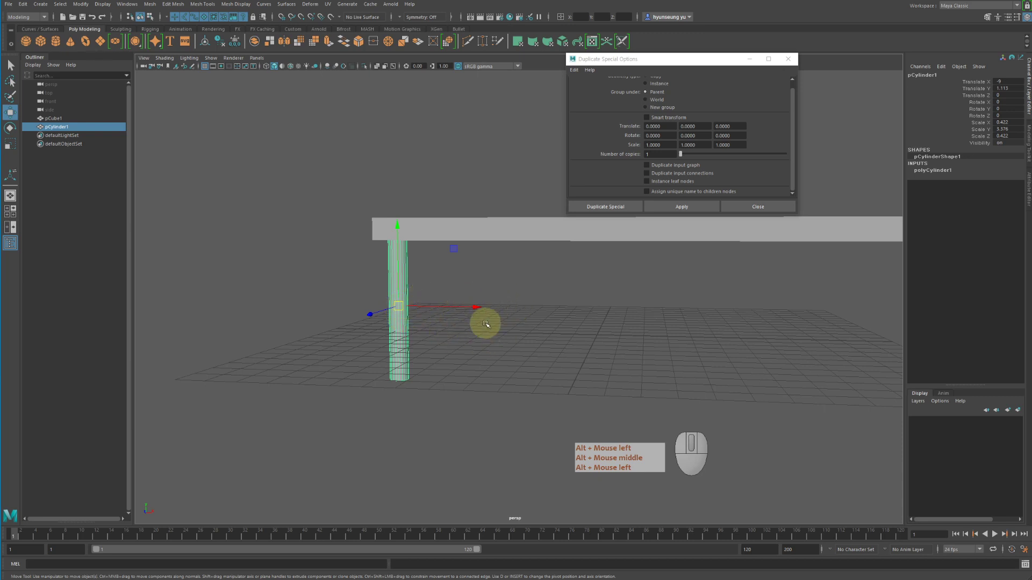
alt+drag(414, 309, 375, 310)
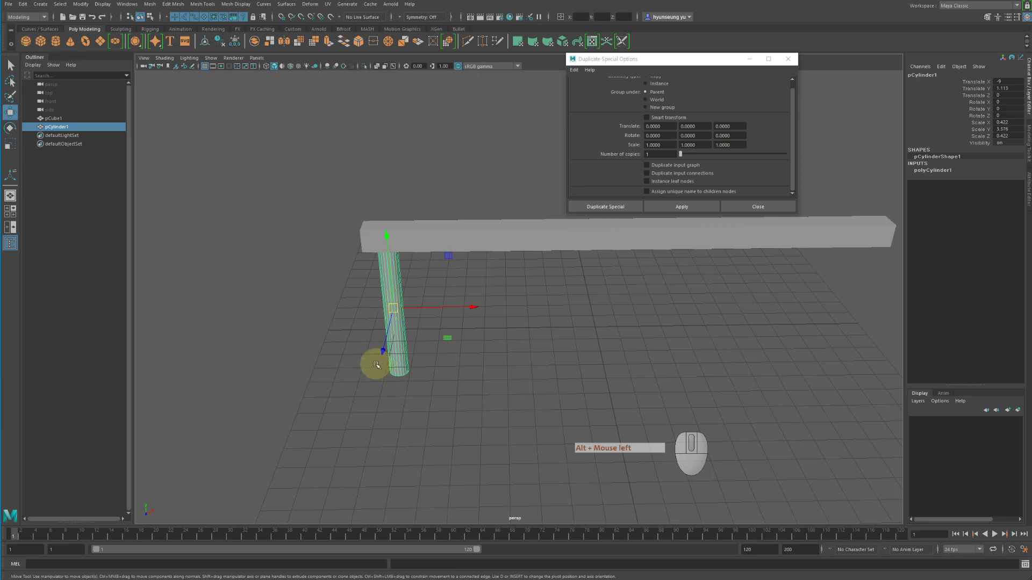
alt+drag(483, 331, 483, 304)
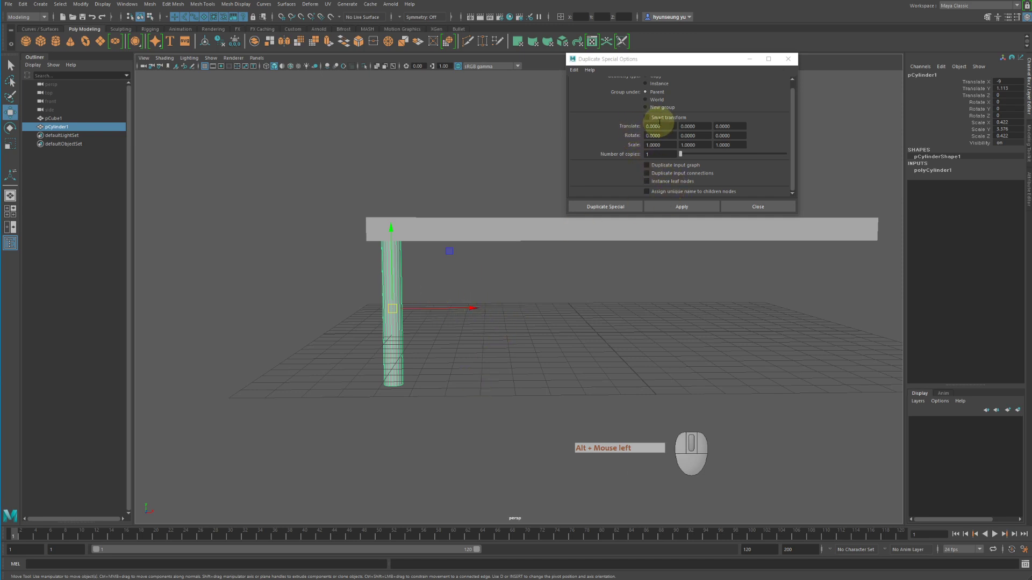
- Configure Duplicate Special with a Translate X offset of 4 and 5 copies
click(656, 126)
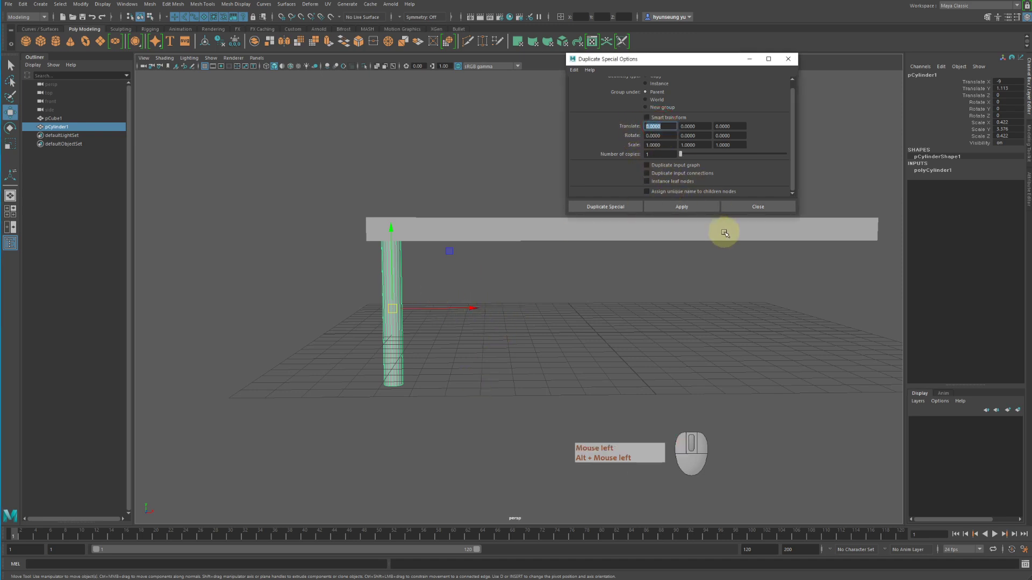
text(4)
key(Return)
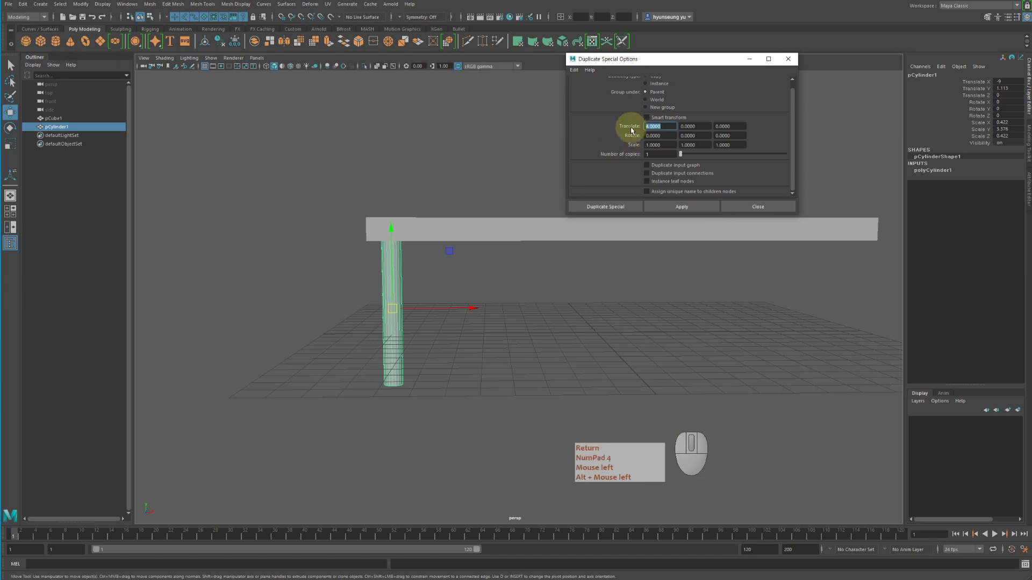
double_click(647, 154)
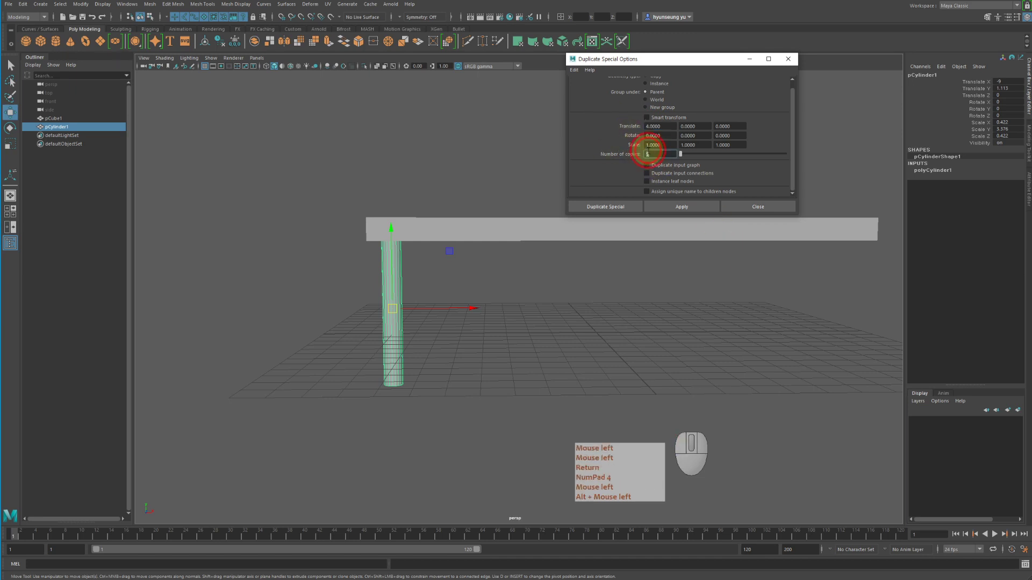
text(5)
key(Return)
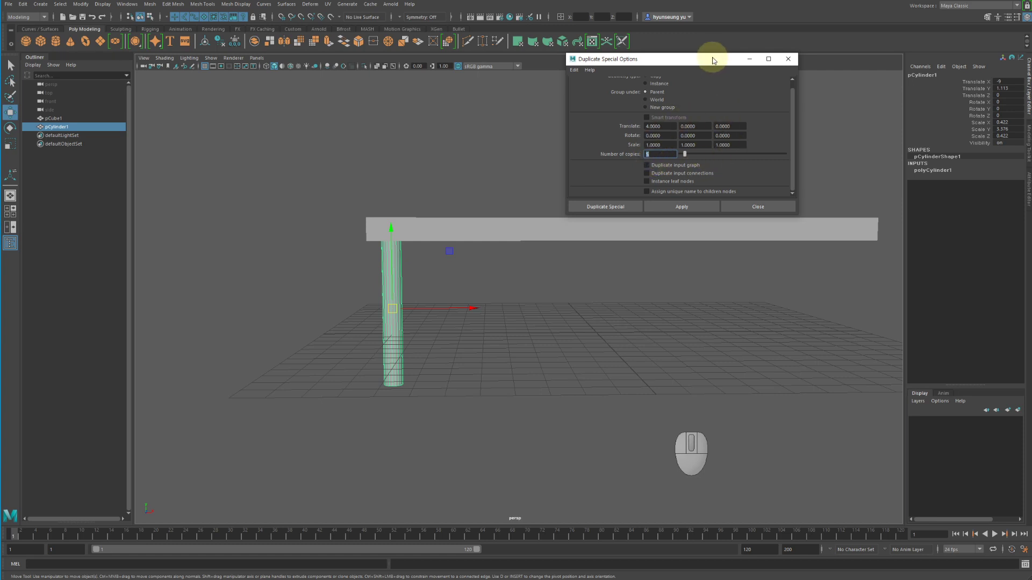
- Apply Duplicate Special to the column, creating five copies spaced 4 units apart under the beam
drag(711, 59, 736, 36)
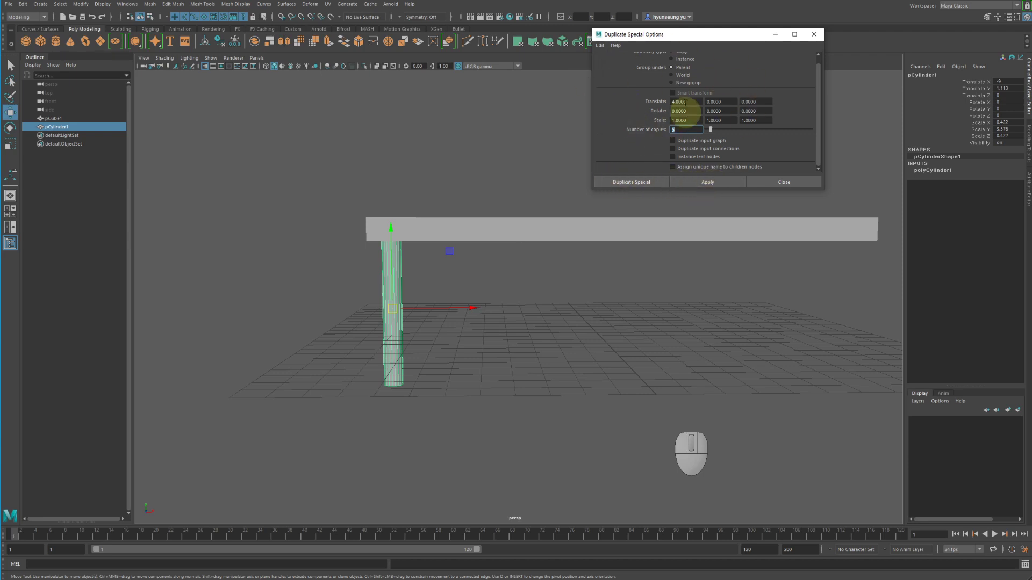
drag(666, 35, 698, 36)
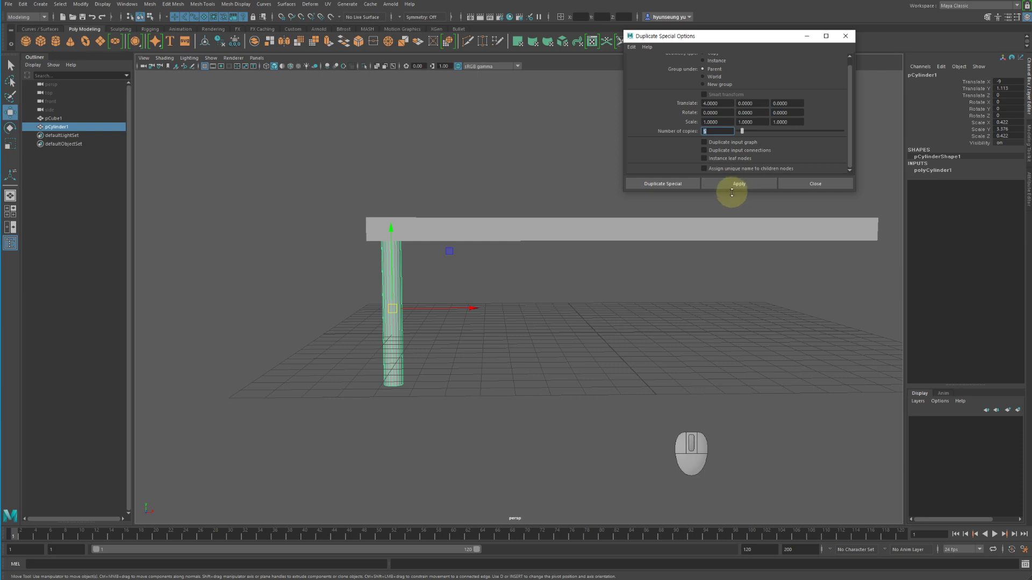
key(alt)
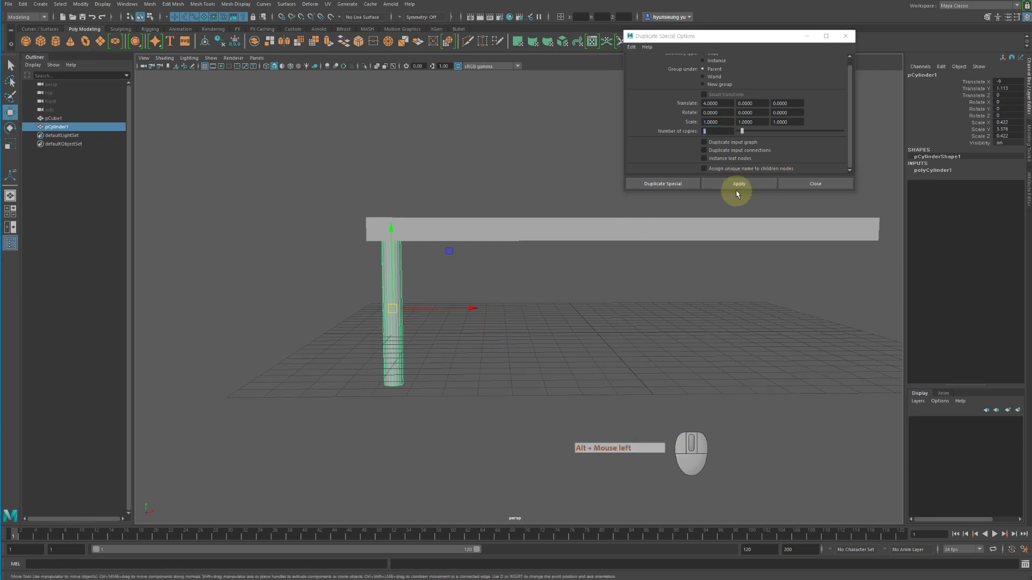
click(737, 184)
alt+middle_drag(799, 346, 644, 363)
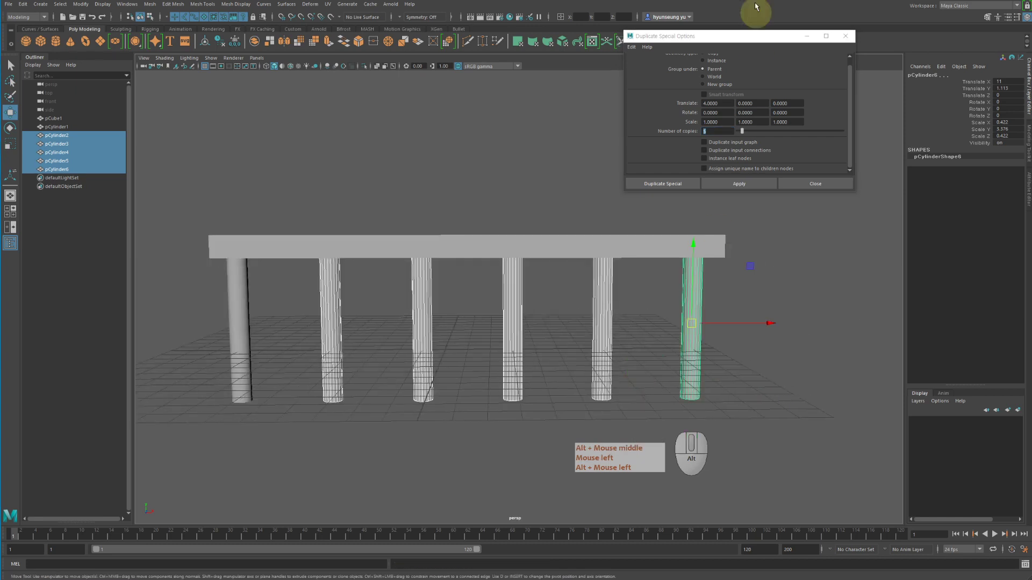
alt+middle_drag(443, 343, 536, 345)
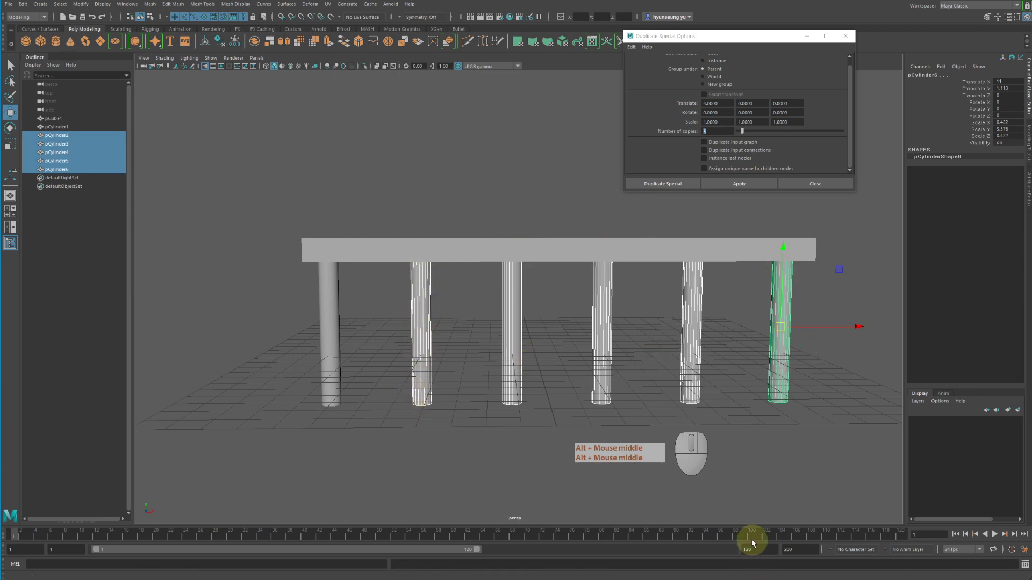
- Select all the columns to check their spacing under the beam, and undo back to the single original column
click(787, 437)
drag(830, 399, 323, 337)
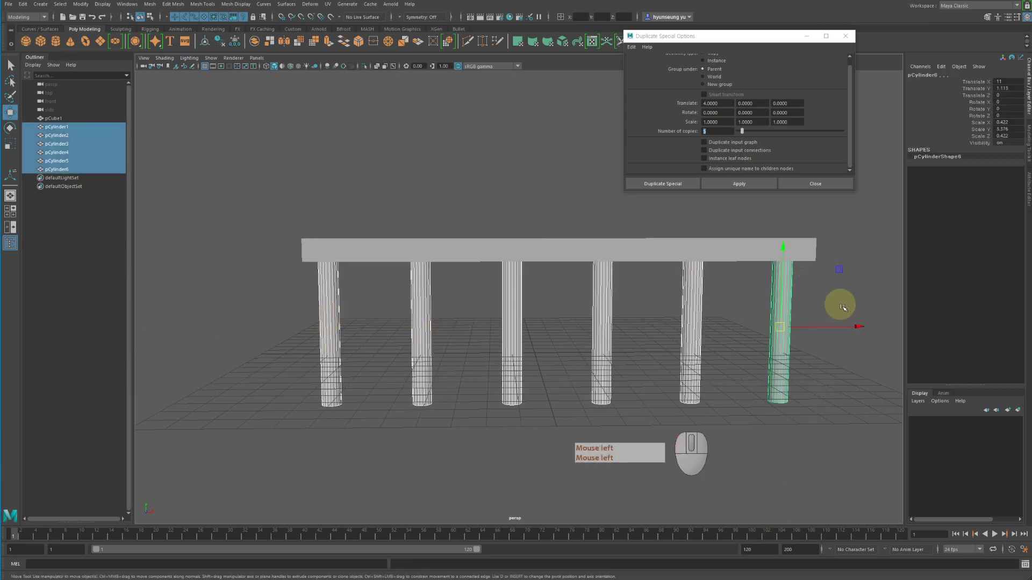
alt+drag(783, 345, 618, 318)
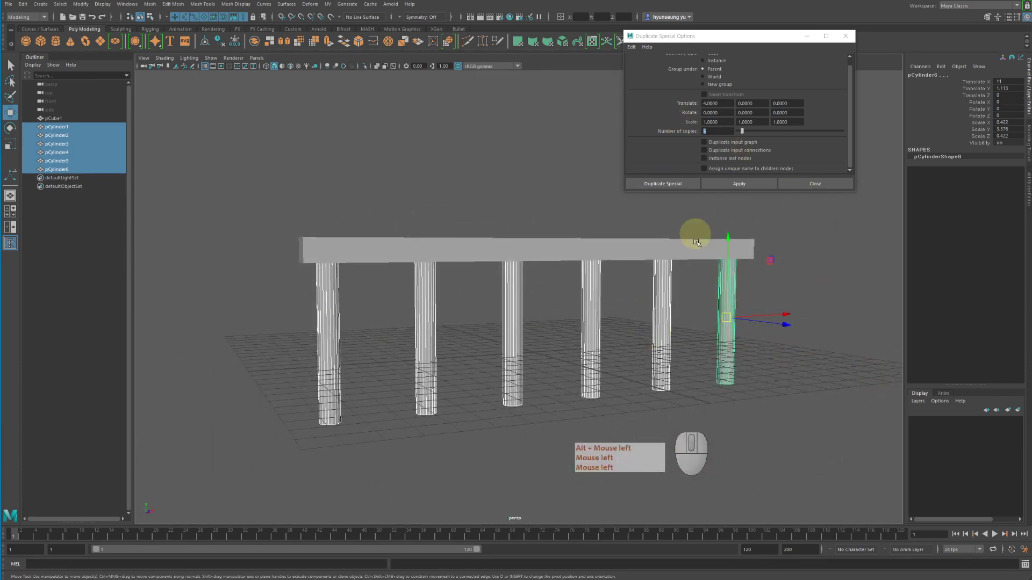
alt+right_drag(741, 348, 644, 350)
key(z)
key(z)
key(z)
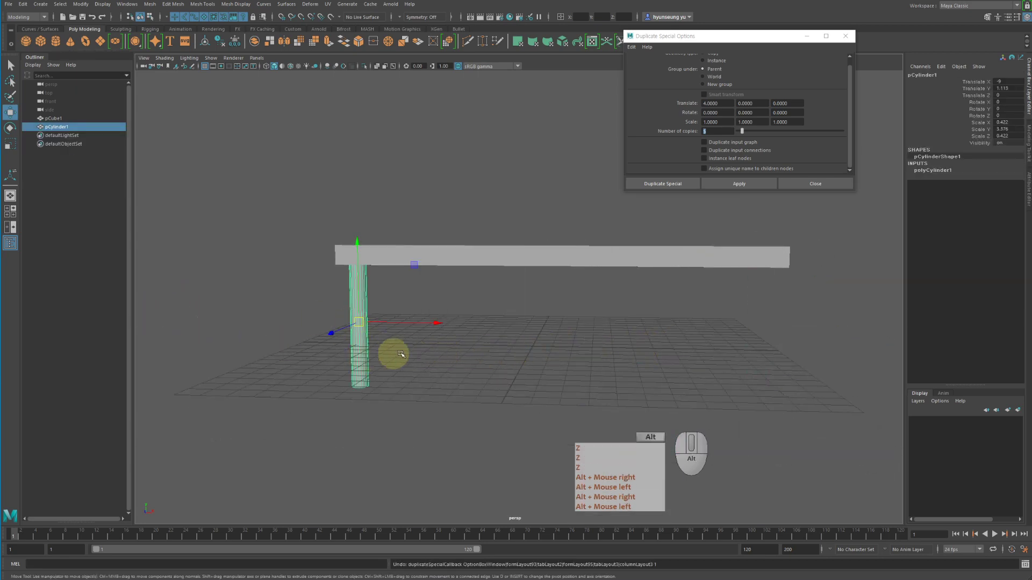
- Set the Translate X offset in the Duplicate Special options to -4
alt+middle_drag(391, 357, 514, 352)
click(731, 103)
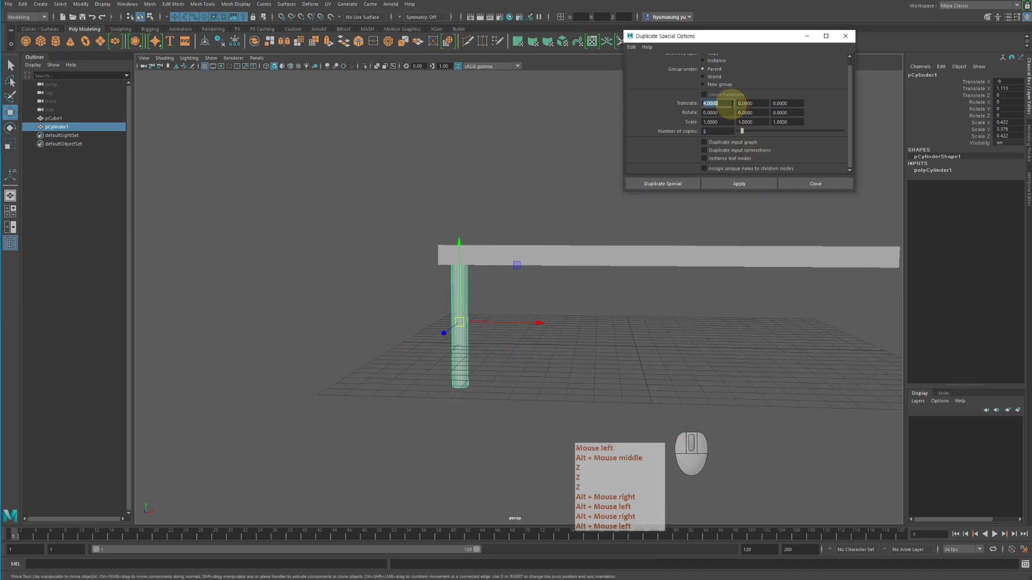
text(-4)
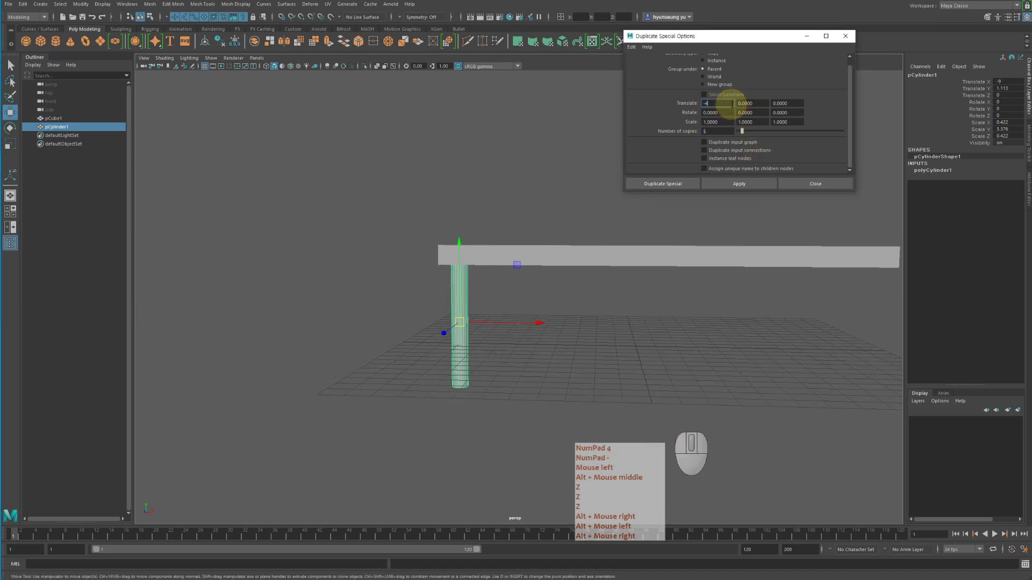
key(Return)
- Create five column copies in the negative X direction with Duplicate Special, and undo them
click(733, 181)
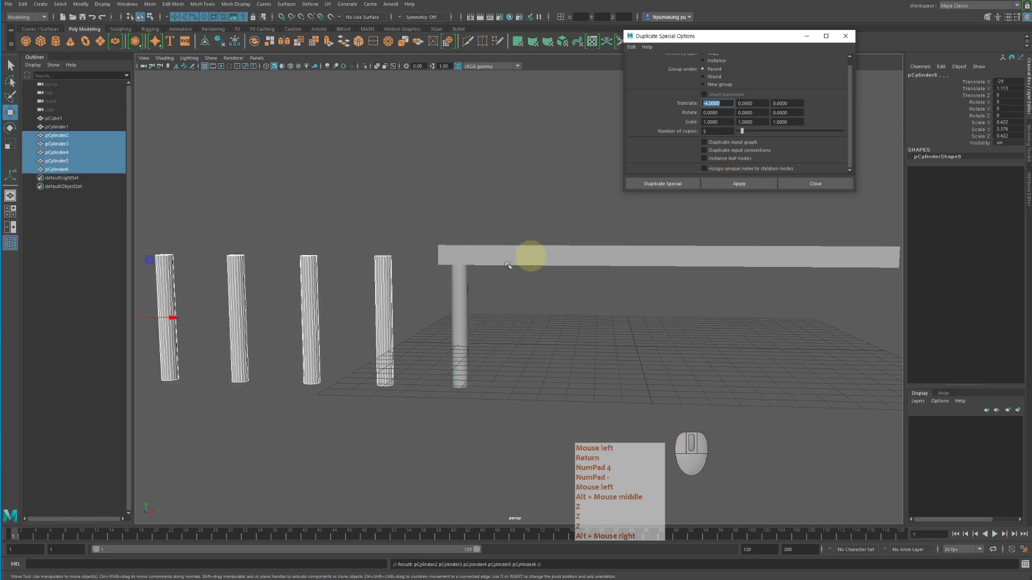
alt+middle_drag(529, 255, 580, 316)
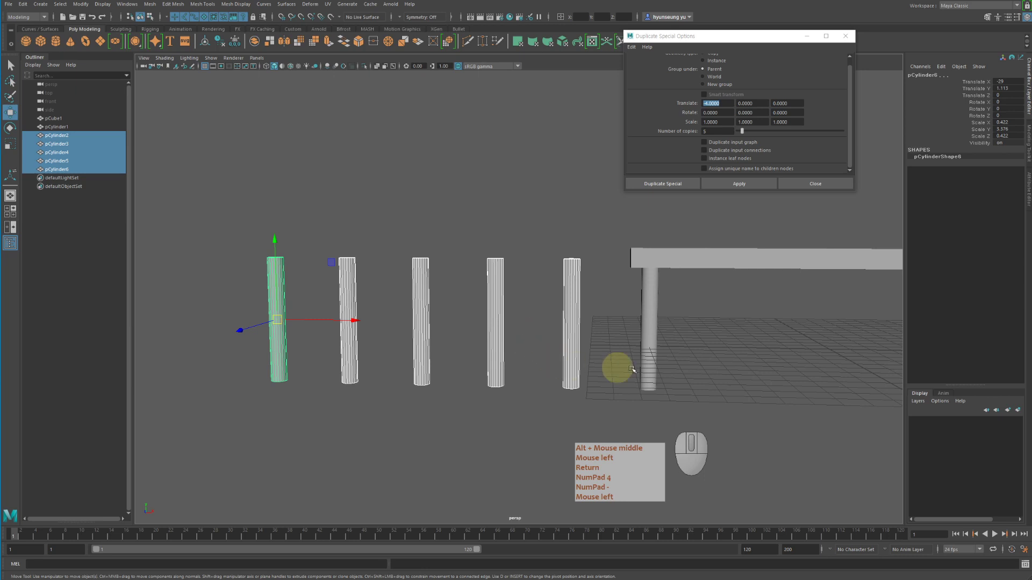
alt+middle_drag(809, 311, 684, 286)
key(z)
key(z)
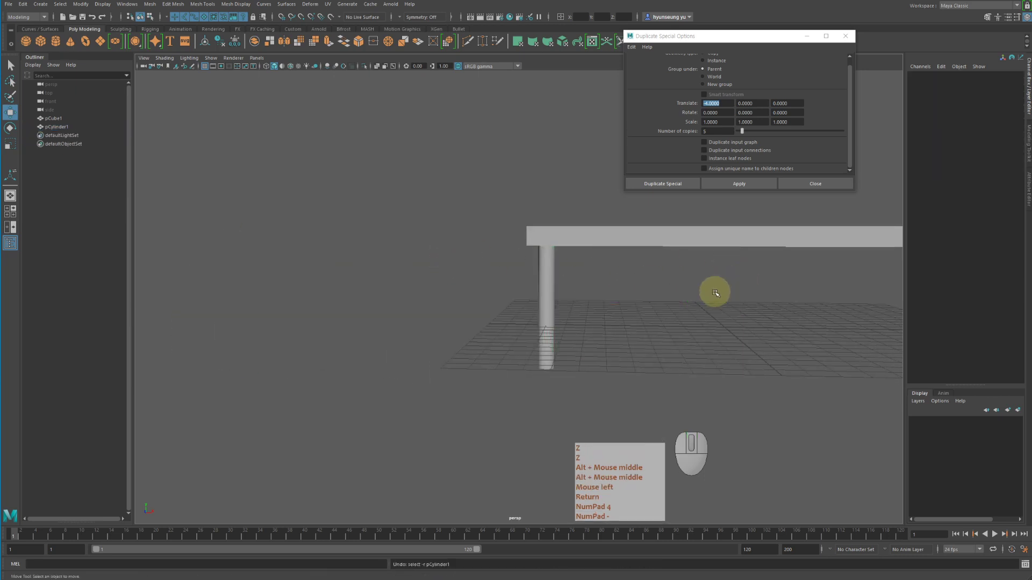
- Delete the beam and the remaining column from the scene
alt+right_drag(704, 288, 672, 285)
drag(415, 237, 741, 376)
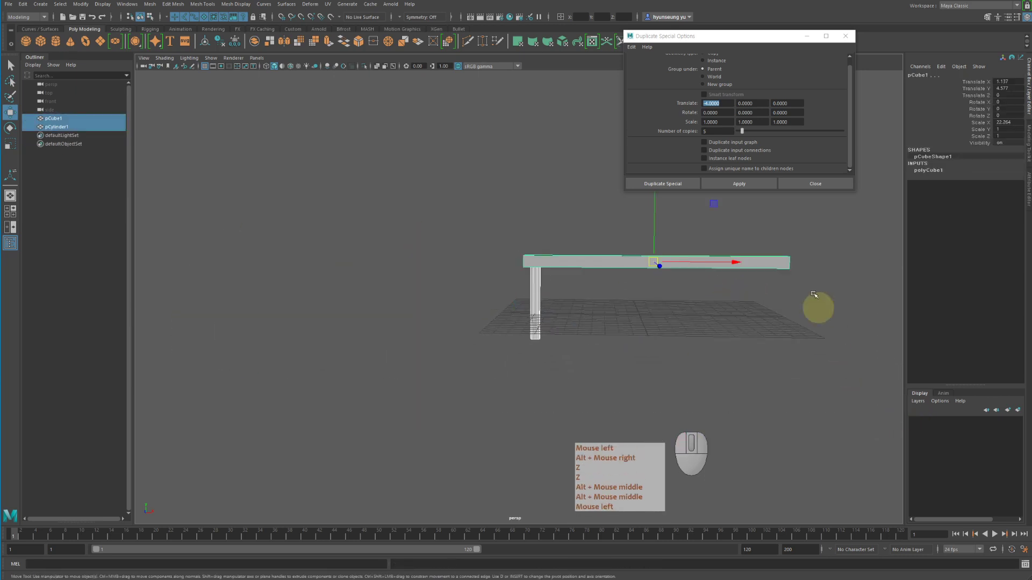
key(Delete)
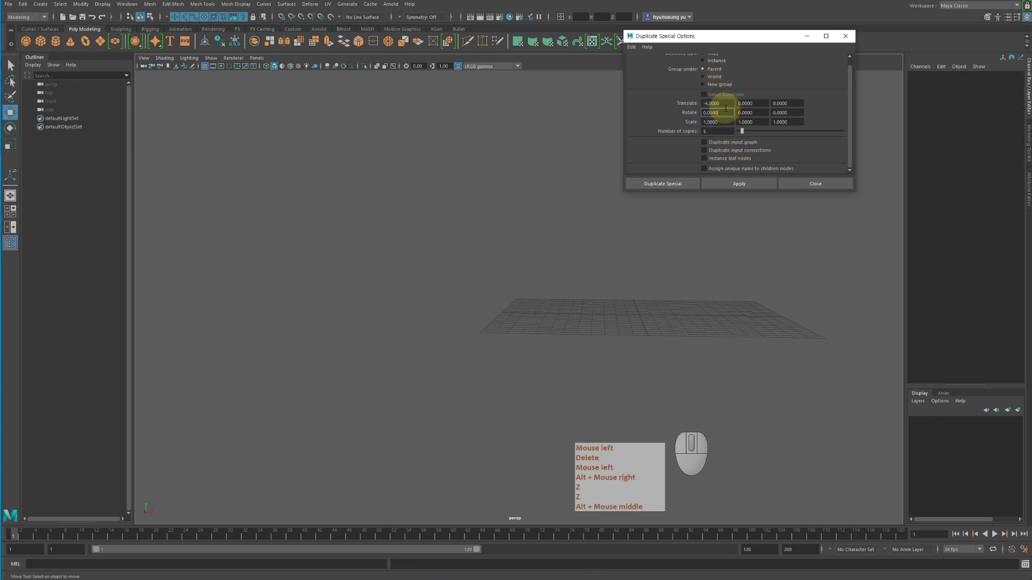
- Reset the Translate X offset in the Duplicate Special options to 0
triple_click(727, 103)
text(0)
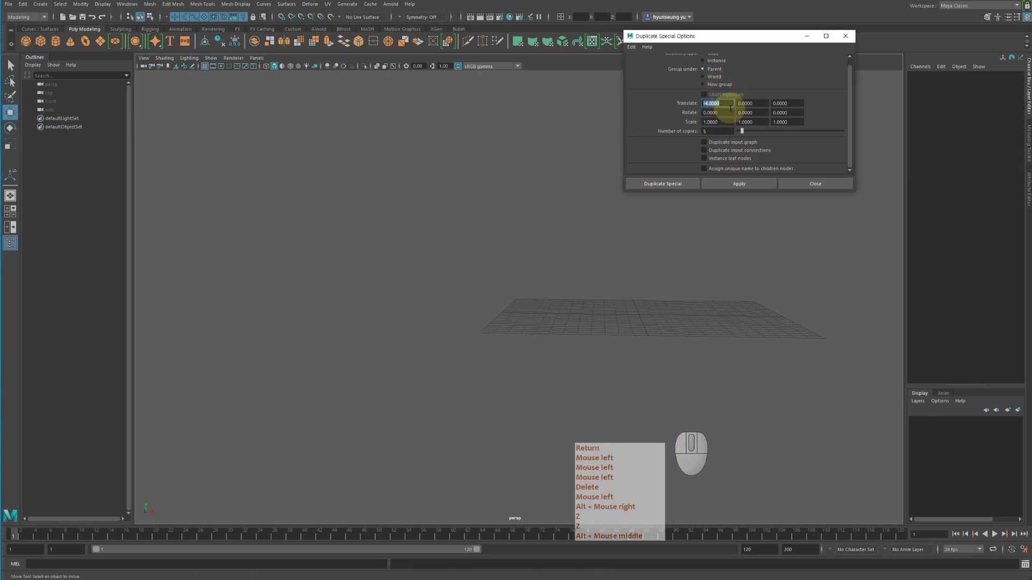
key(Return)
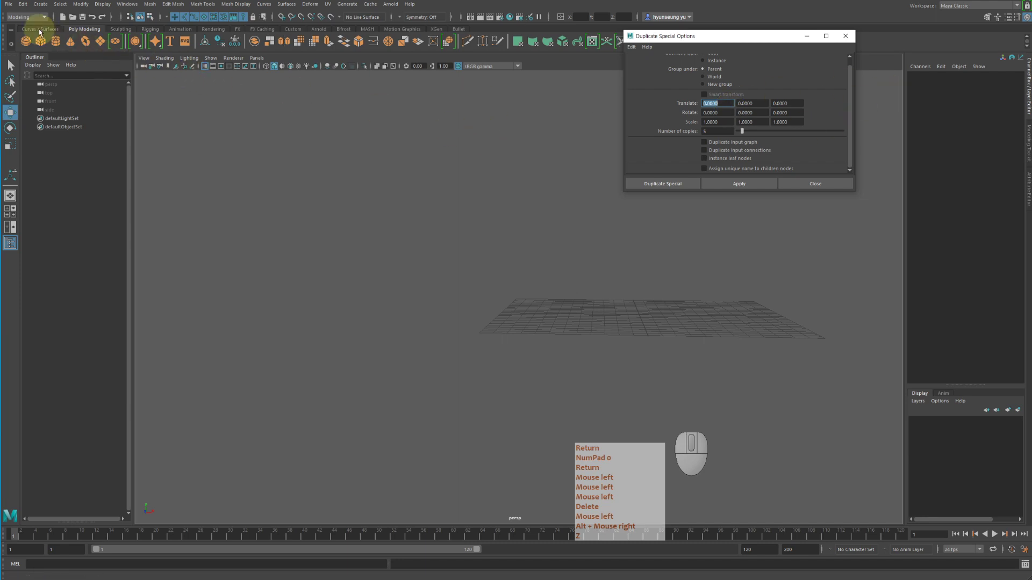
- Create a polygon cylinder, scale it to about 9.11 in Y, and raise it to about 11.3 as a tall column
click(56, 42)
alt+middle_drag(606, 277, 569, 276)
key(r)
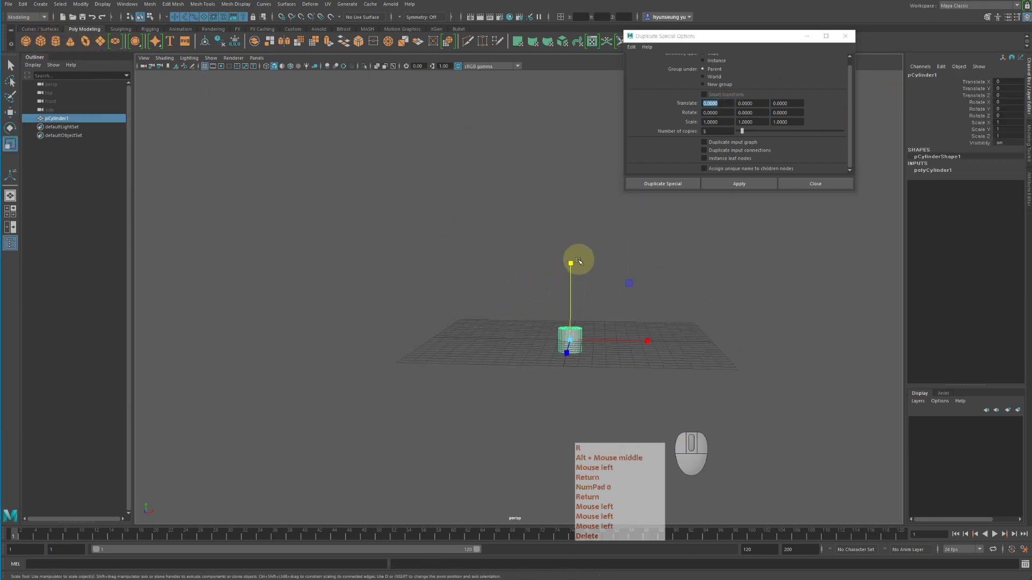
drag(572, 260, 567, 11)
middle_drag(567, 12, 562, 42)
key(w)
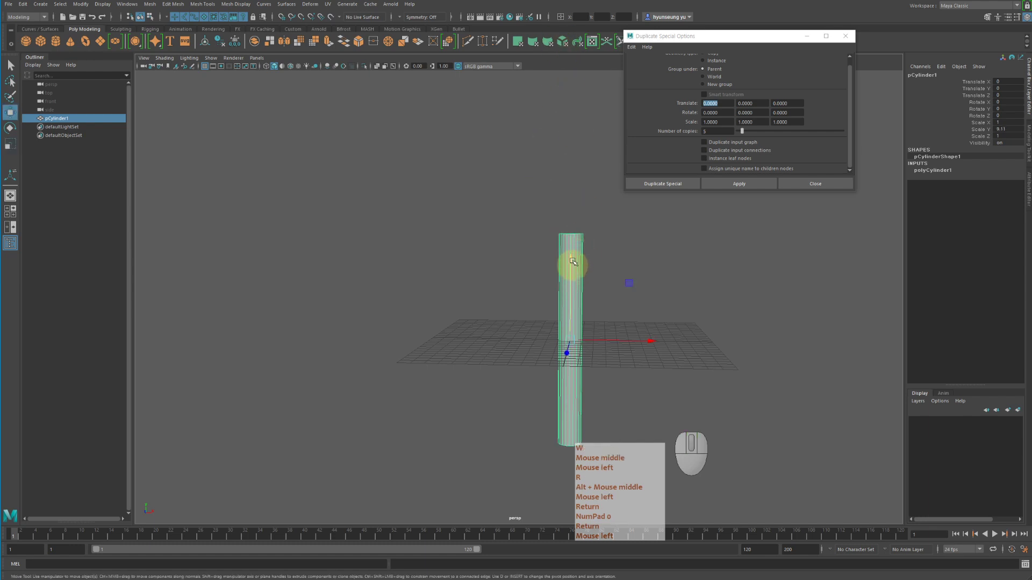
drag(573, 262, 605, 180)
middle_drag(606, 180, 597, 149)
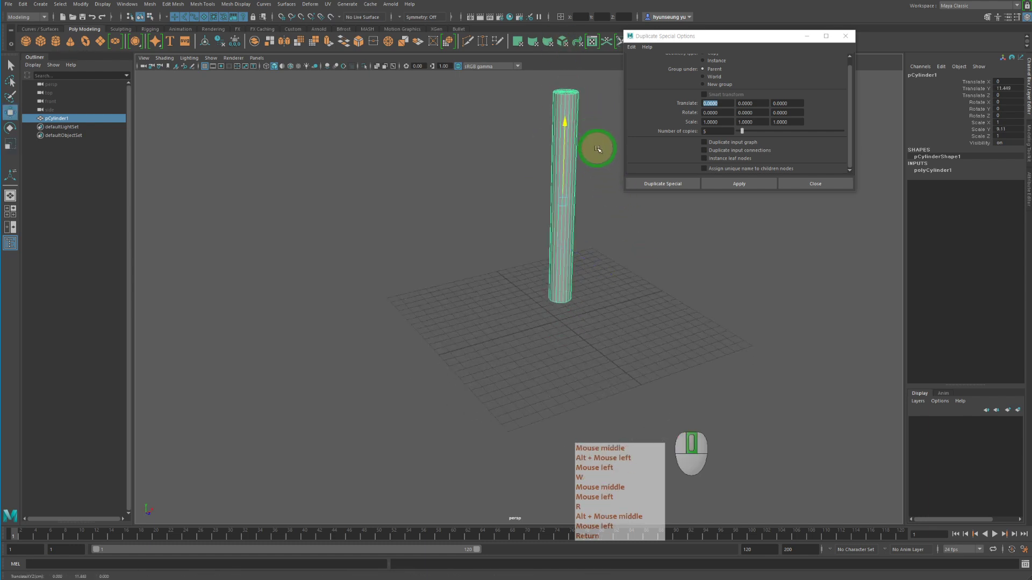
- Create a polygon cube and place it beside the column's base at about 2.85 in Y and 2.91 in Z
key(q)
click(40, 42)
alt+drag(445, 215, 568, 271)
key(w)
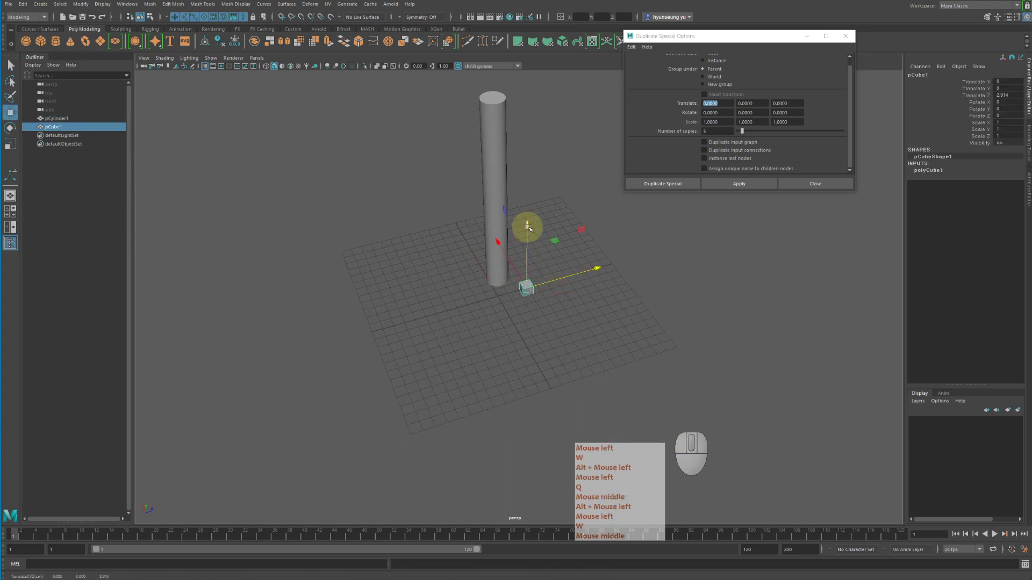
drag(527, 231, 502, 253)
alt+right_drag(501, 253, 698, 290)
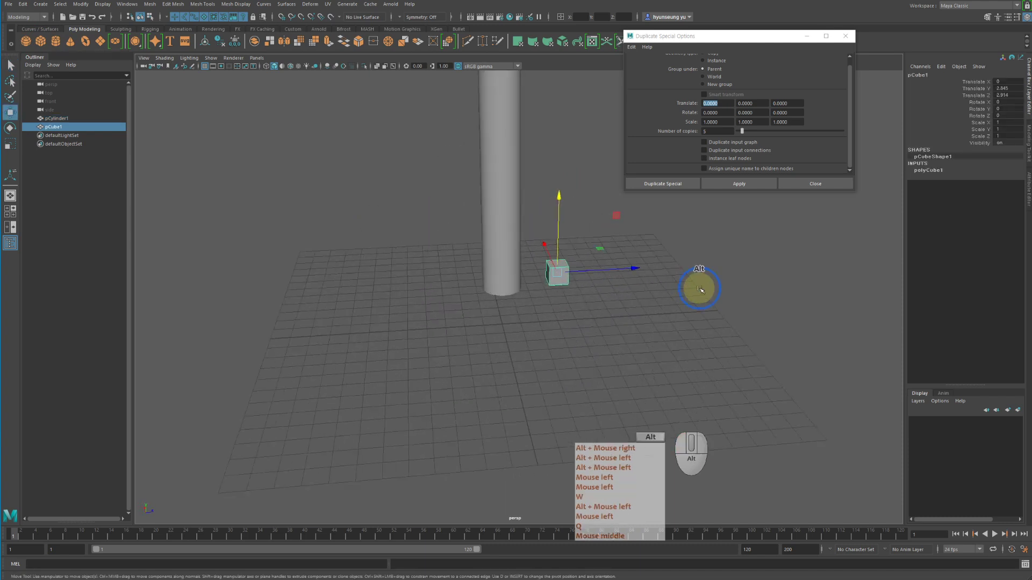
- Scale the cube into a flat stair step, about 4.14 in Z and 0.18 in Y, and move it against the column
key(r)
drag(632, 266, 860, 265)
drag(559, 200, 615, 302)
key(w)
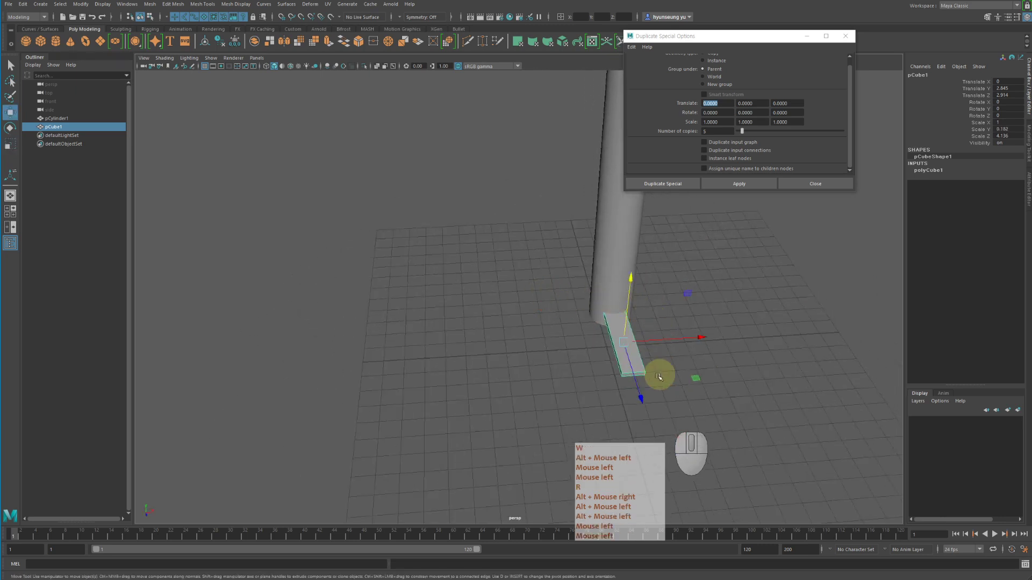
drag(640, 396, 638, 387)
alt+drag(638, 388, 702, 373)
alt+middle_drag(632, 337, 631, 396)
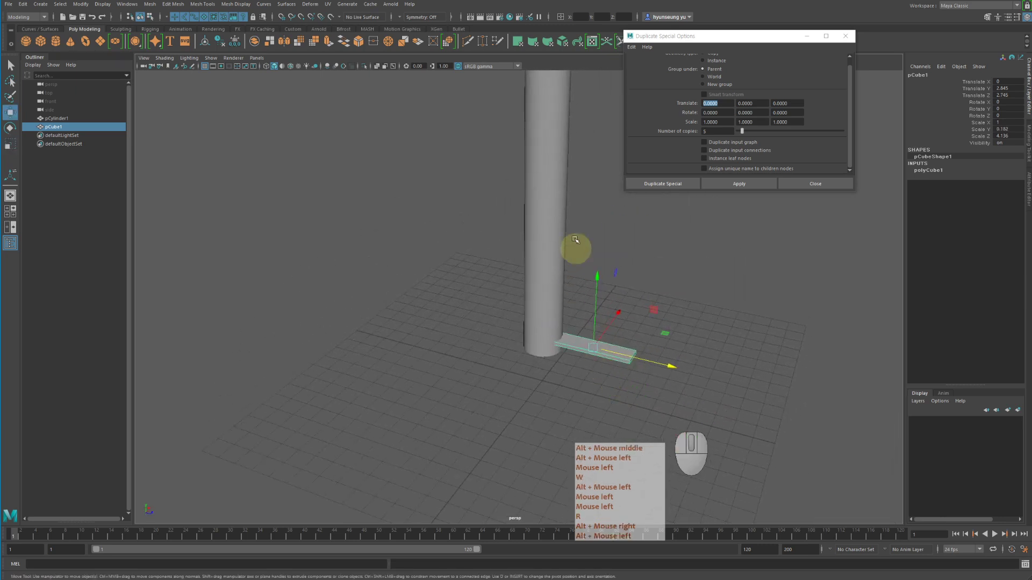
- Examine how the flat step meets the column from the side and from above, selecting each object in turn
click(532, 162)
alt+right_drag(532, 161, 376, 156)
alt+drag(376, 156, 567, 336)
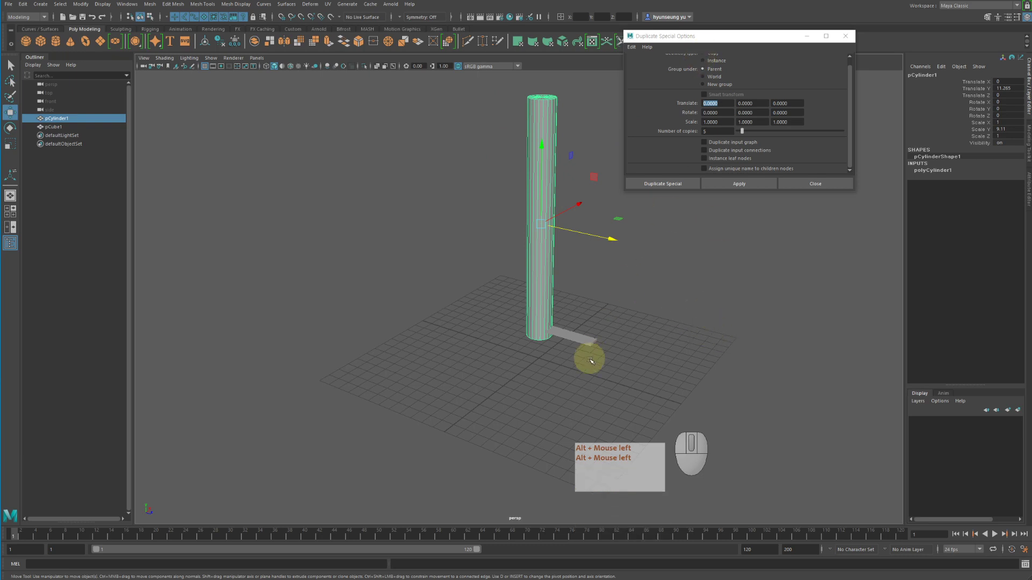
drag(671, 369, 609, 275)
alt+right_drag(771, 274, 776, 258)
alt+middle_drag(776, 258, 784, 217)
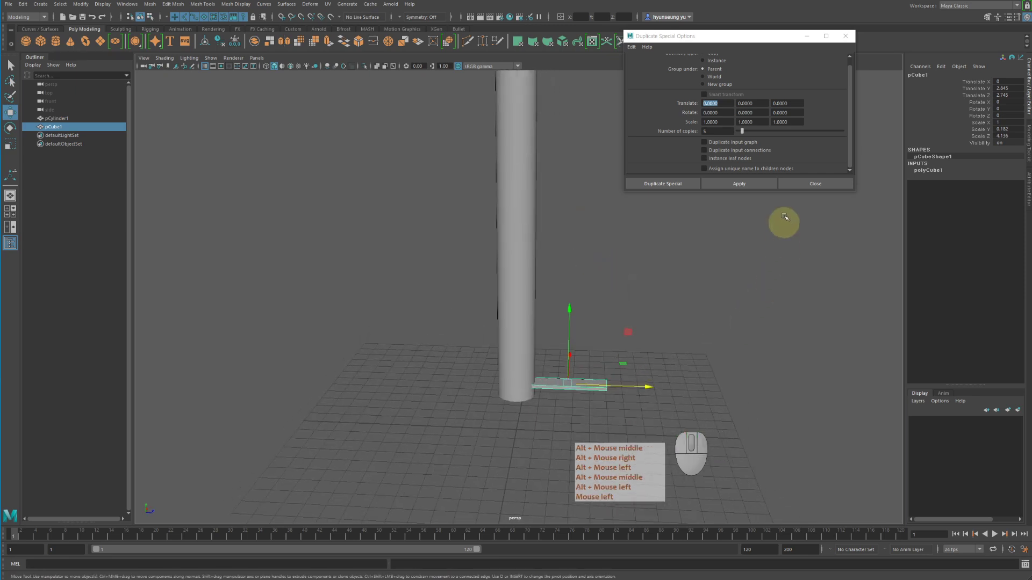
alt+drag(712, 297, 650, 305)
alt+middle_drag(649, 304, 664, 241)
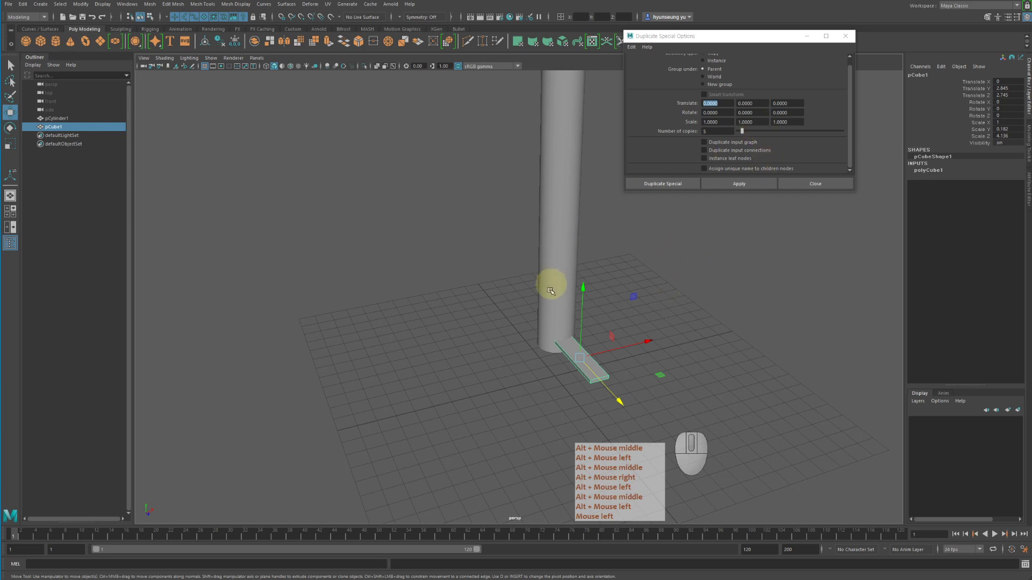
alt+drag(517, 342, 644, 347)
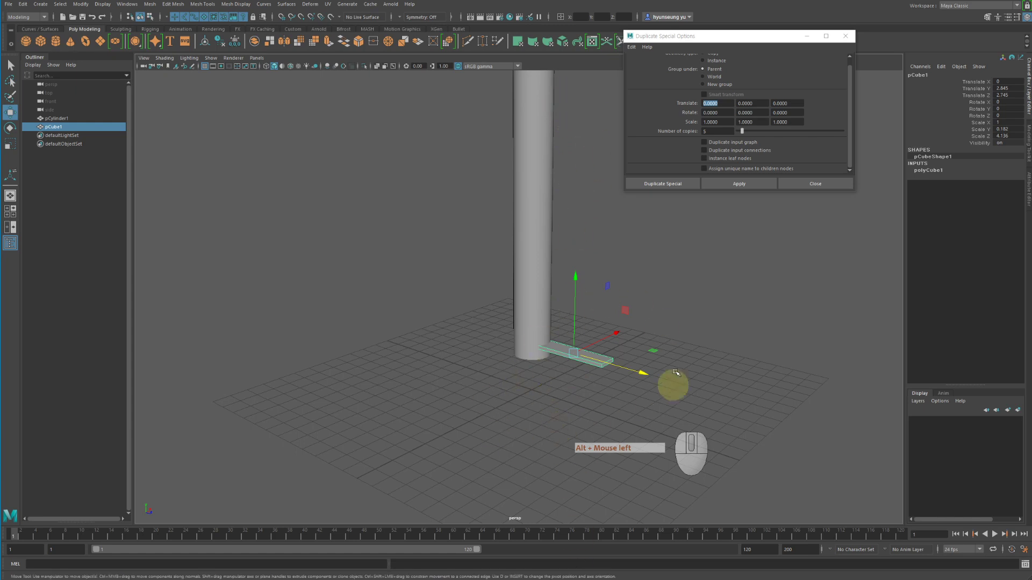
alt+drag(461, 388, 569, 328)
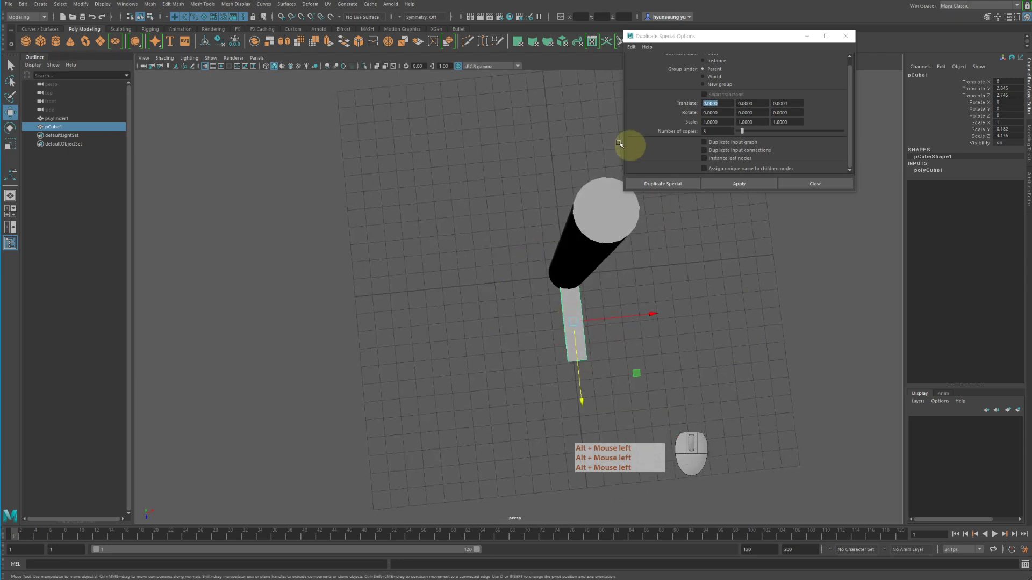
alt+drag(574, 281, 617, 315)
alt+right_drag(617, 315, 643, 276)
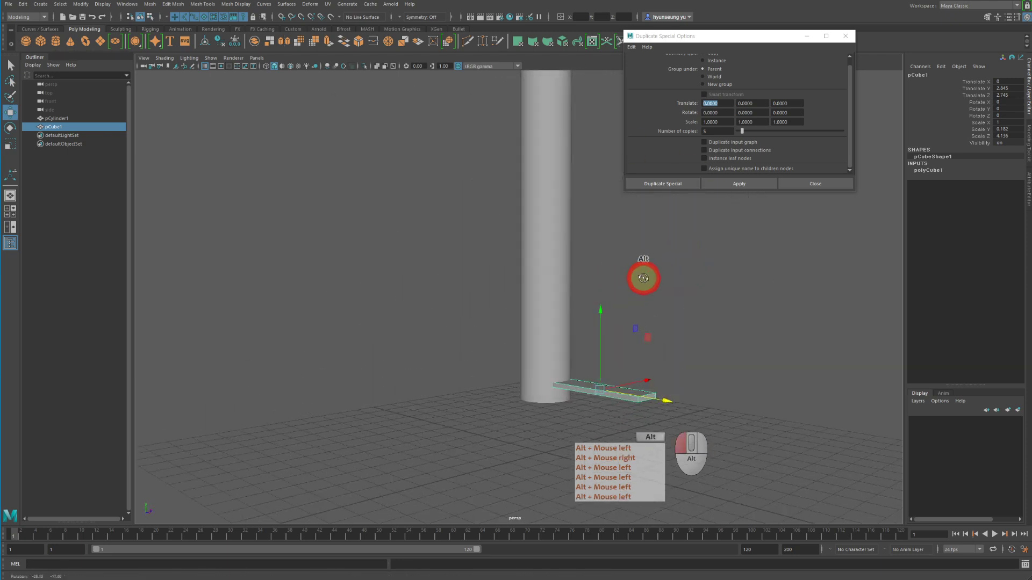
alt+middle_drag(643, 276, 653, 302)
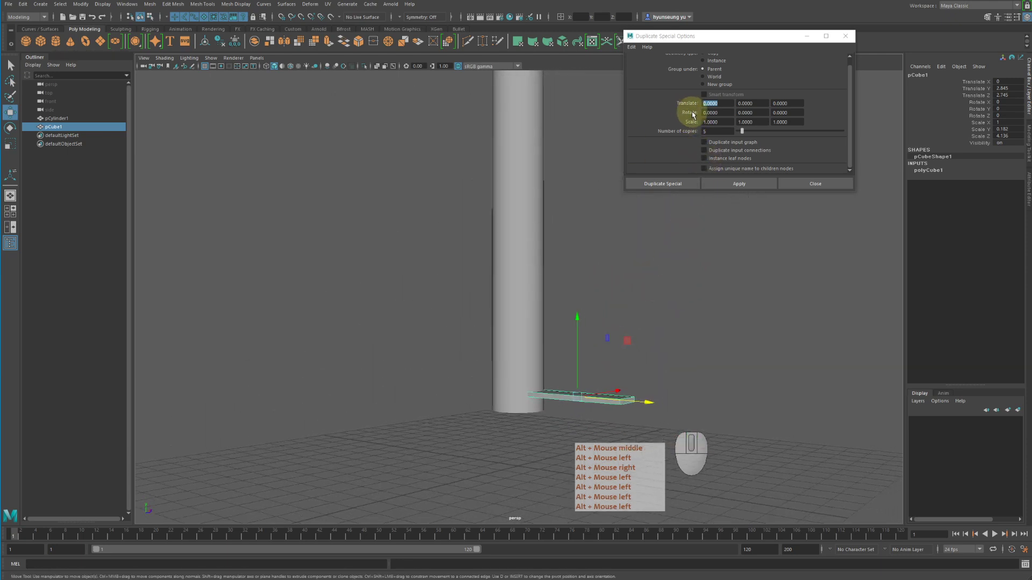
- Set the Rotate Y offset in the Duplicate Special options to 30
click(750, 112)
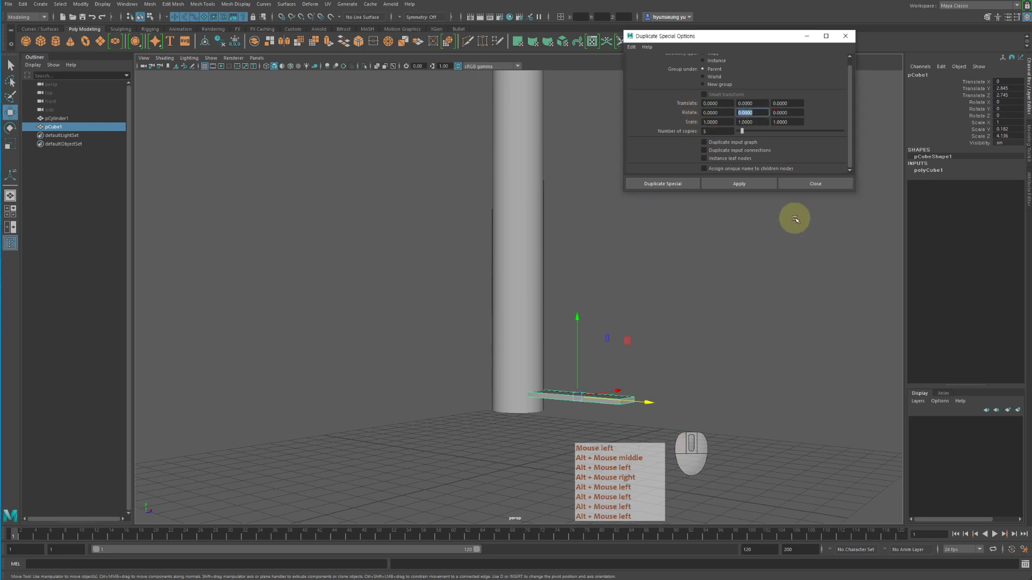
text(30)
key(Return)
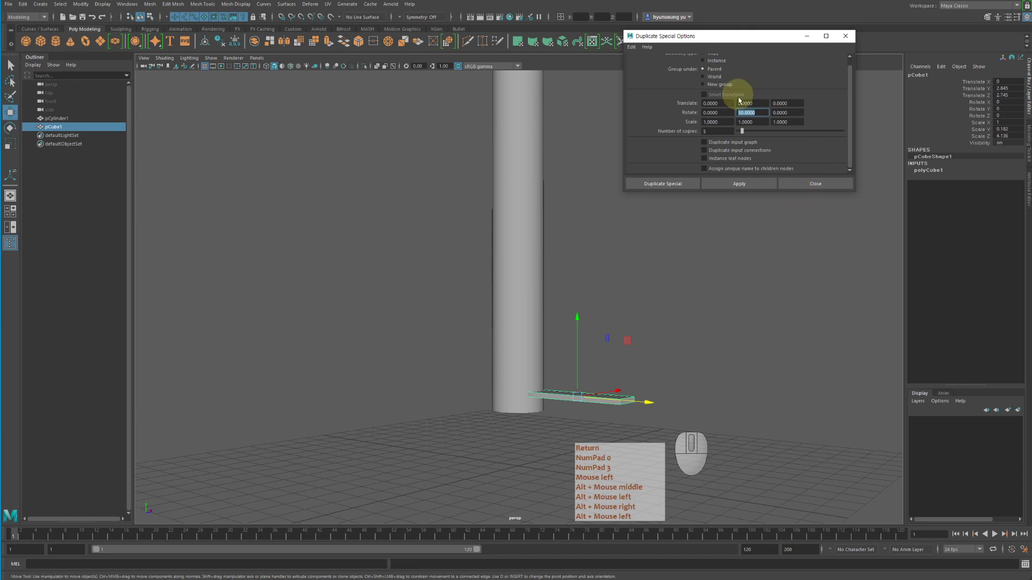
- Try Duplicate Special on the flat step with five copies rotated 30 degrees apart in Y, and undo it
alt+drag(500, 207, 466, 205)
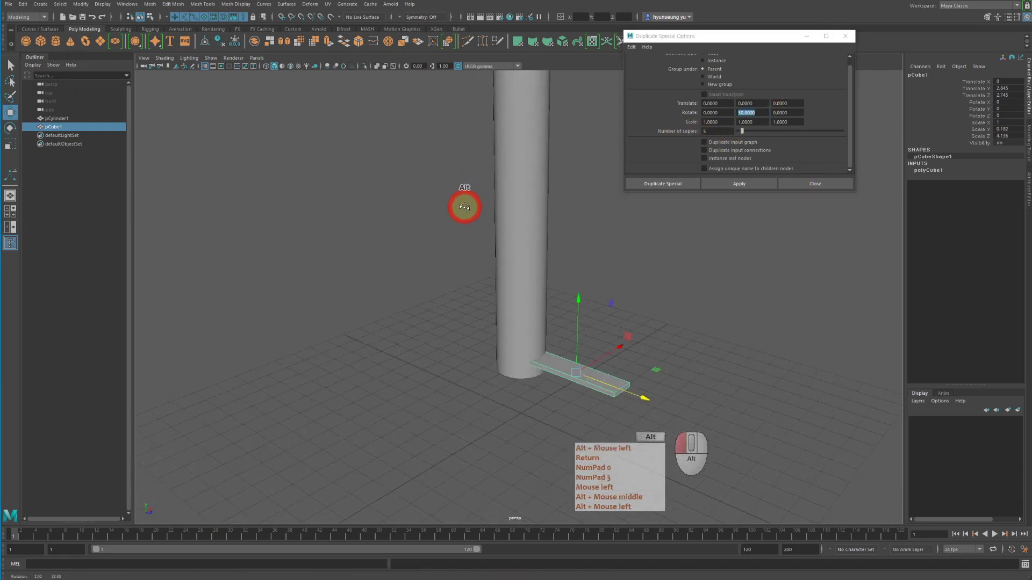
alt+right_drag(466, 205, 495, 212)
alt+middle_drag(495, 237, 534, 237)
click(755, 183)
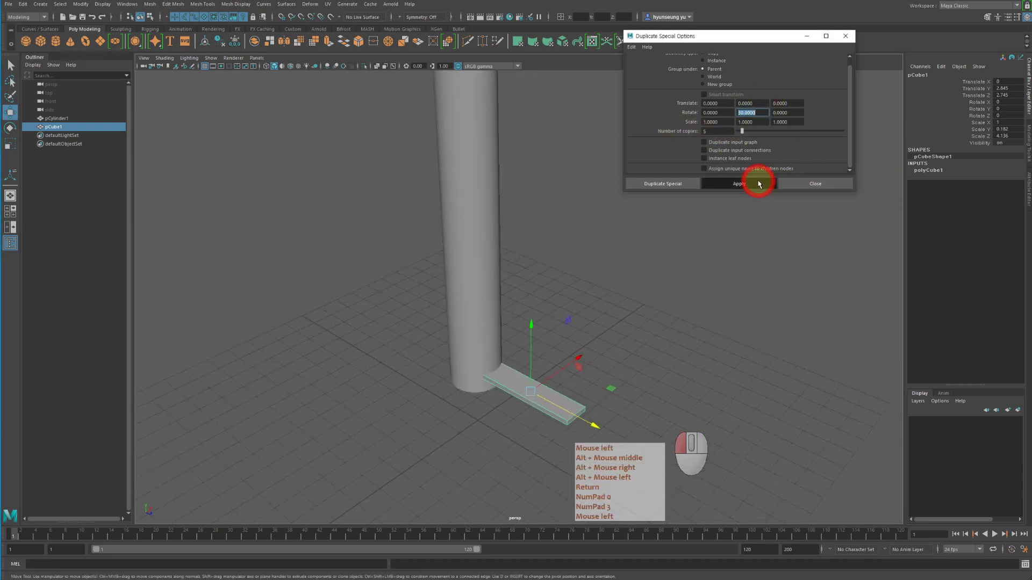
alt+drag(717, 323, 704, 322)
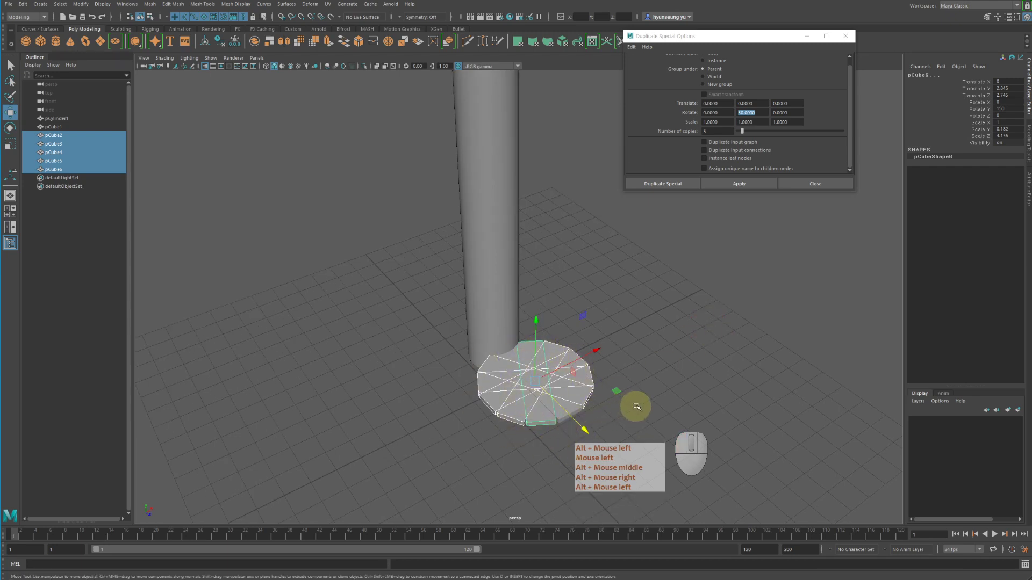
key(z)
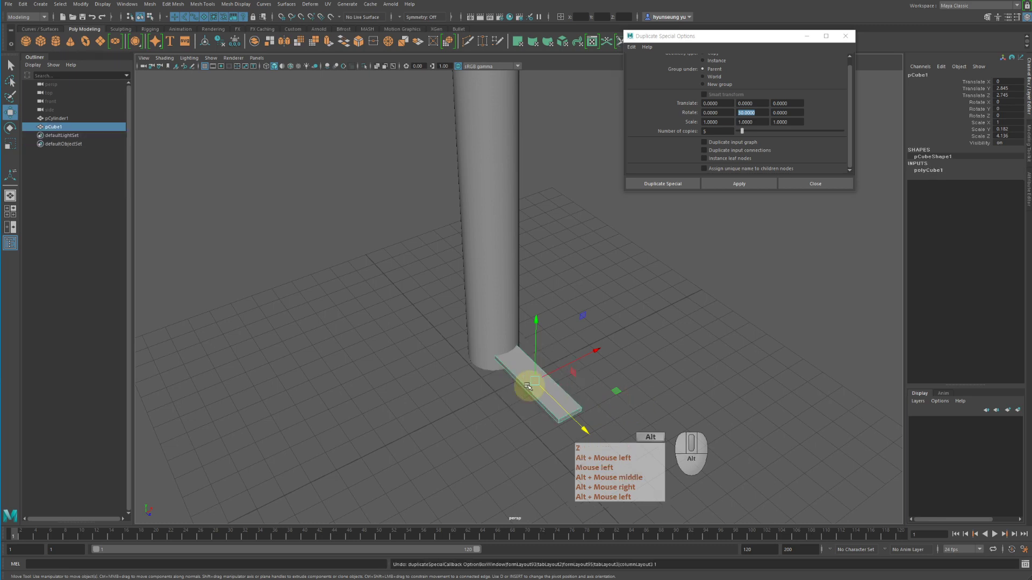
- Test-rotate the flat step in Y to check its pivot position against the column, and undo the rotation
alt+drag(530, 382, 607, 367)
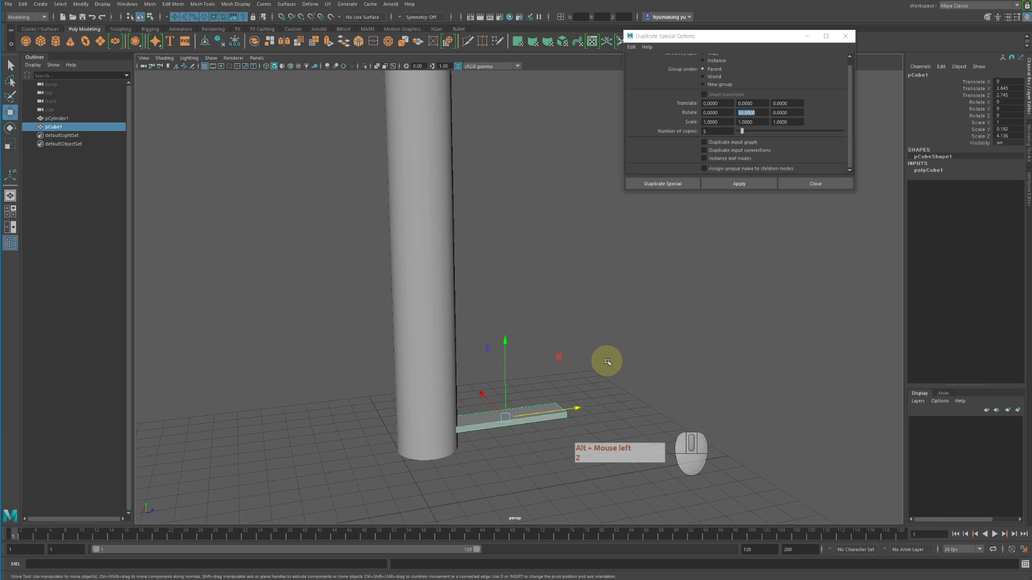
alt+drag(695, 357, 643, 346)
alt+middle_drag(643, 345, 687, 299)
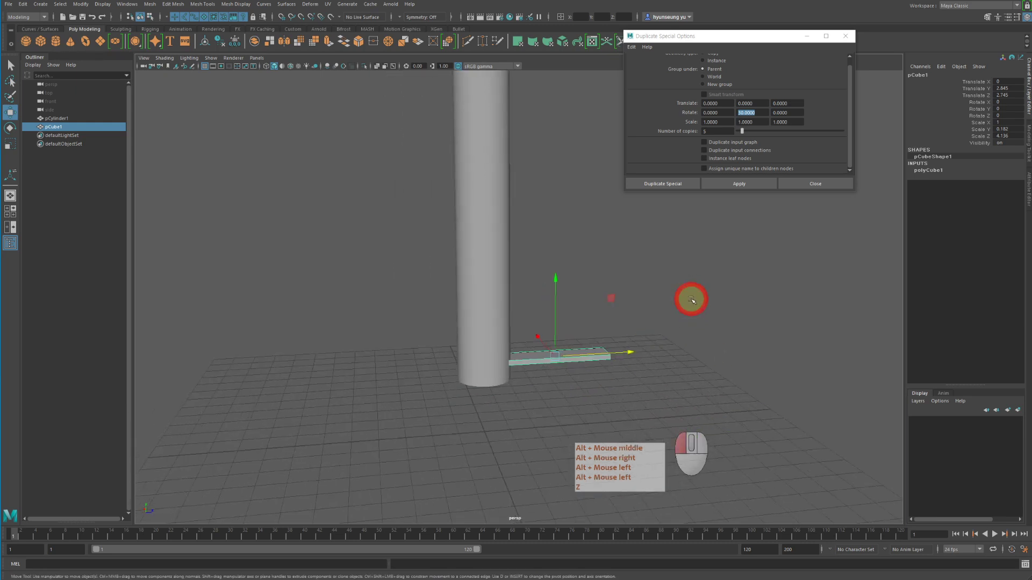
click(686, 300)
drag(555, 304, 589, 396)
click(506, 297)
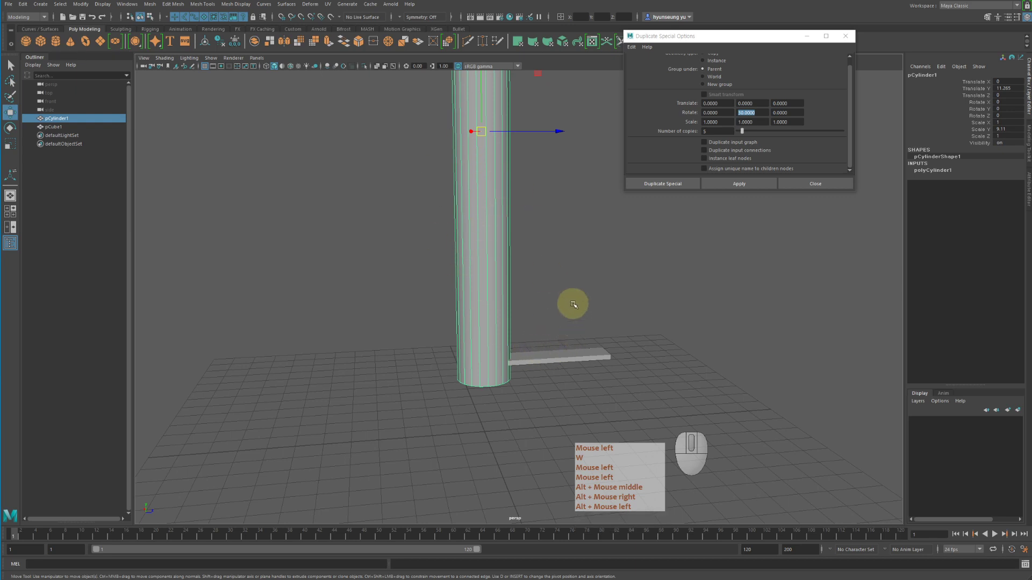
drag(571, 299, 575, 350)
key(e)
key(z)
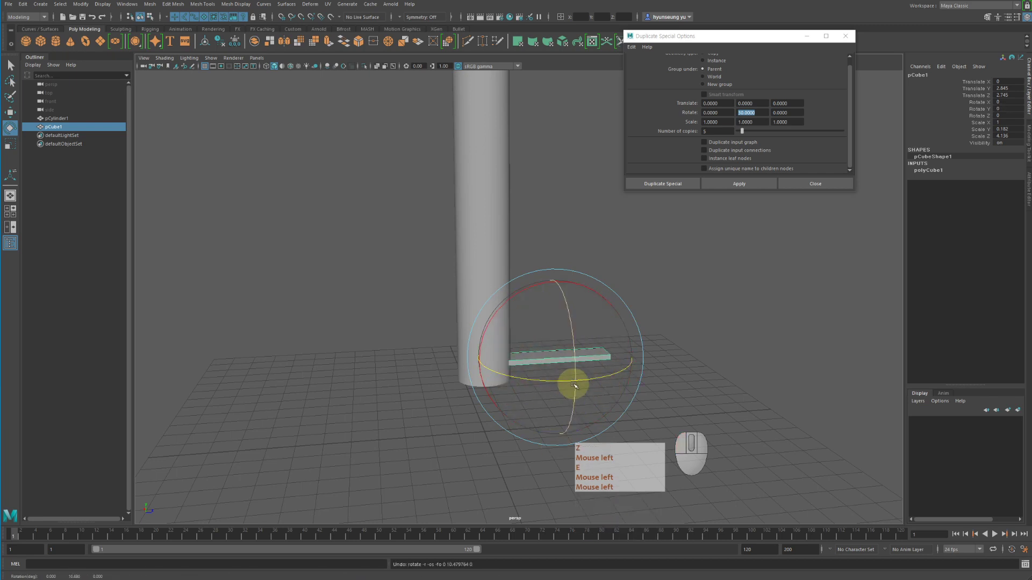
alt+drag(575, 385, 599, 377)
key(w)
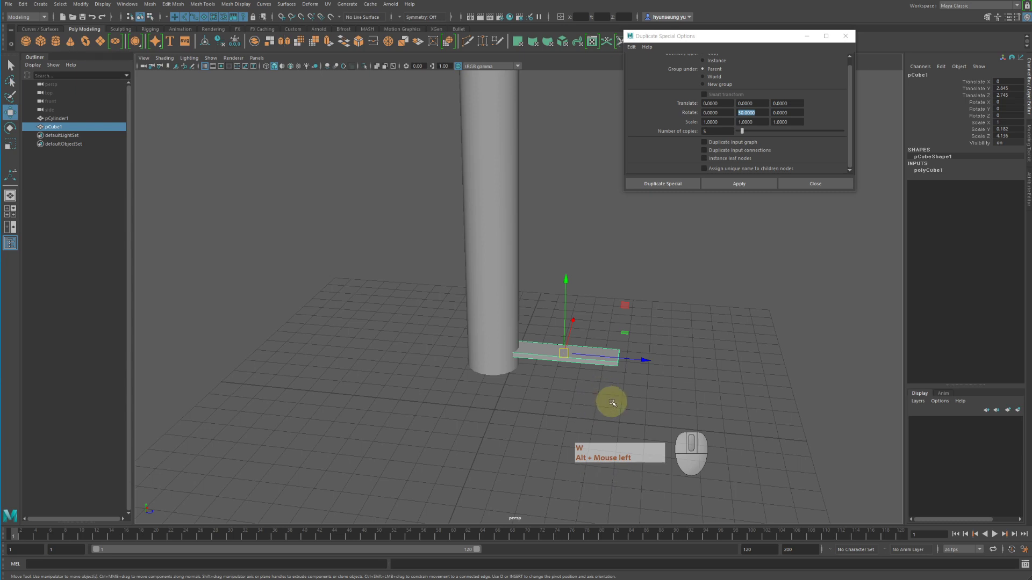
- Move the flat step's pivot along Z to the column's centre, and check its alignment in the top view
alt+middle_drag(527, 373, 549, 379)
alt+drag(550, 380, 557, 364)
alt+right_drag(629, 364, 700, 406)
alt+middle_drag(700, 406, 539, 419)
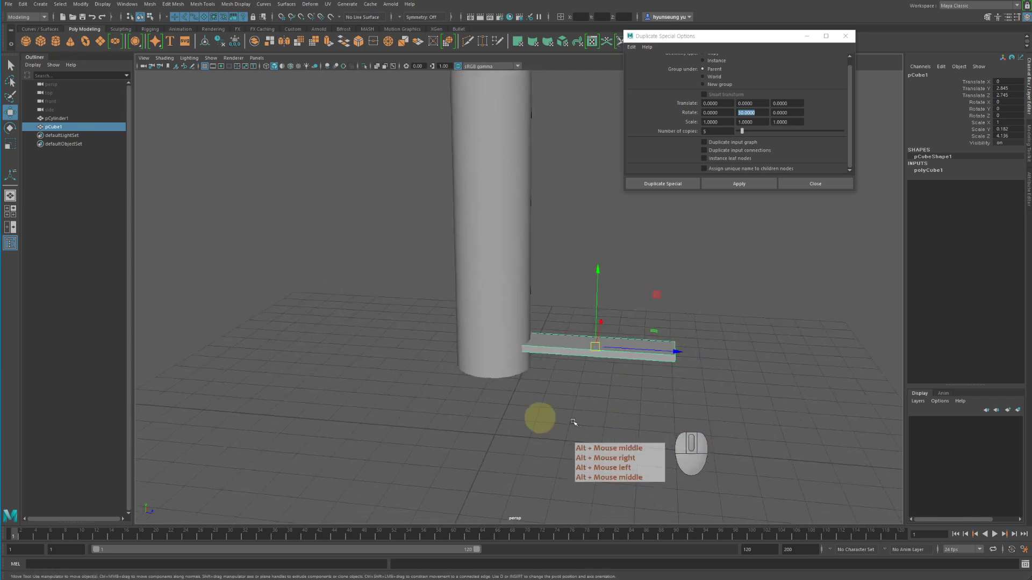
alt+middle_drag(675, 414, 592, 237)
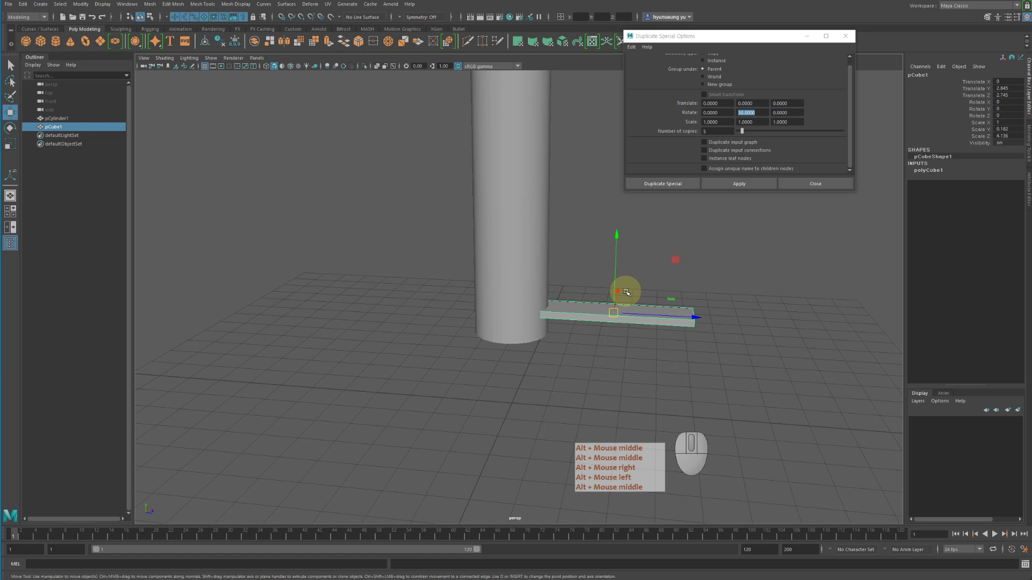
key(Insert)
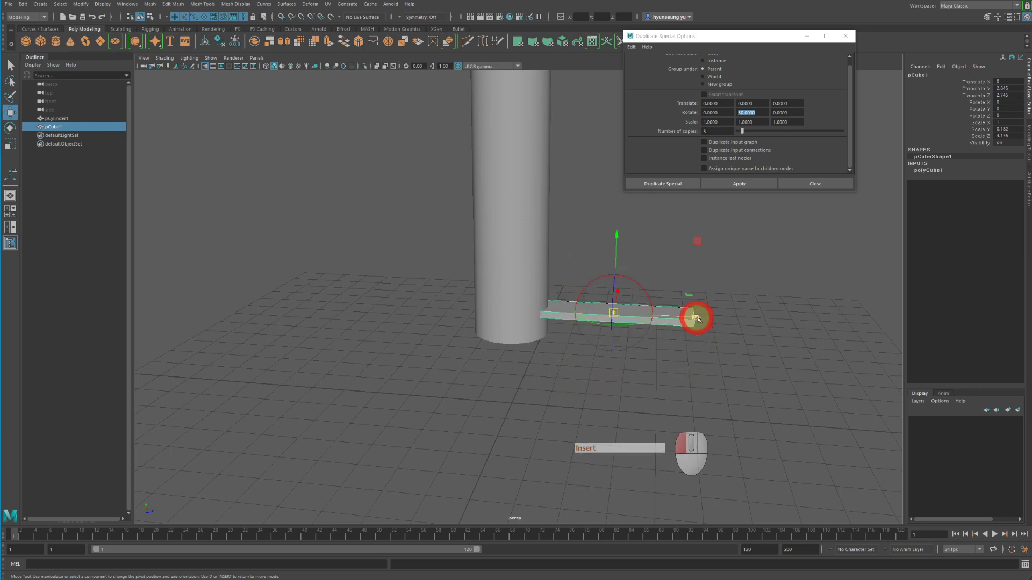
drag(696, 318, 612, 294)
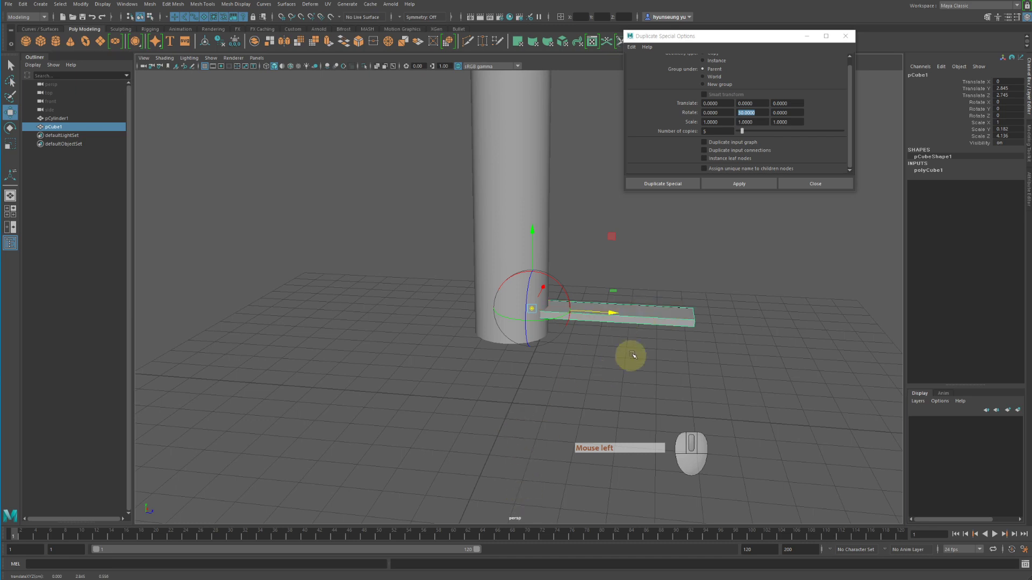
drag(617, 311, 590, 308)
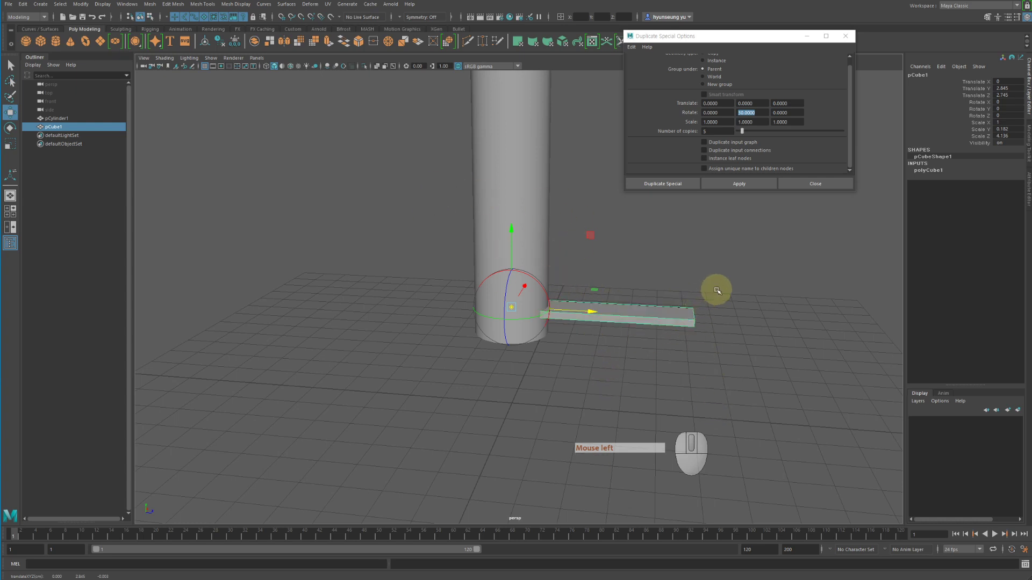
key(space)
key(space)
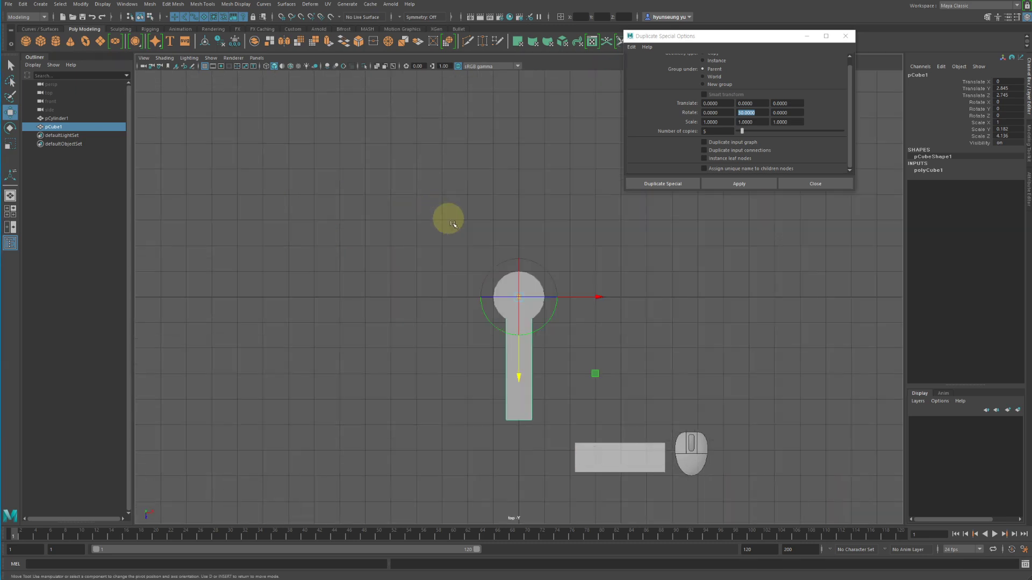
- Display the top view in wireframe and adjust the flat step's pivot along Z toward the column's centre
alt+middle_drag(516, 270, 450, 276)
alt+right_drag(443, 349, 513, 360)
alt+middle_drag(530, 367, 700, 293)
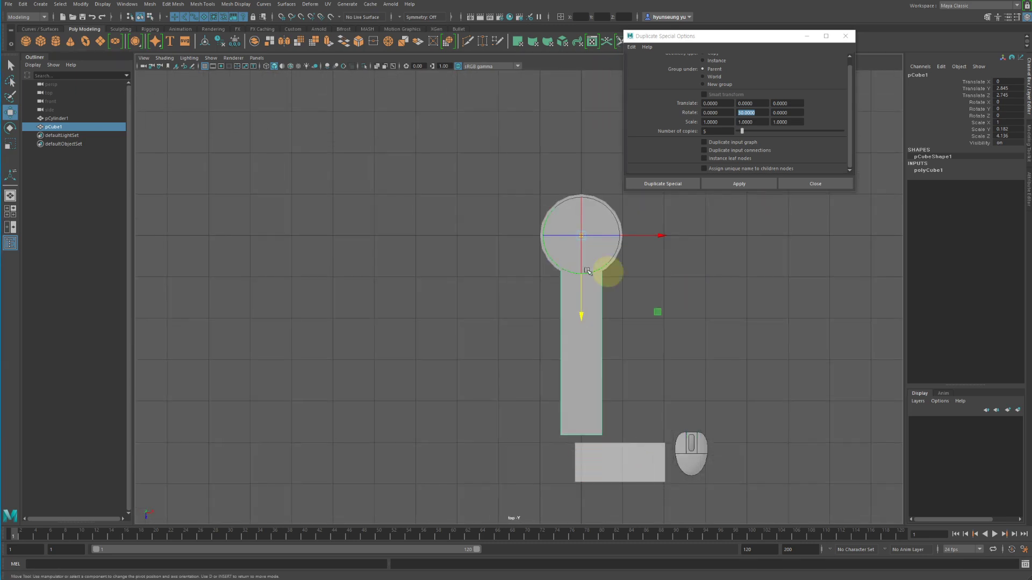
alt+middle_drag(442, 288, 394, 260)
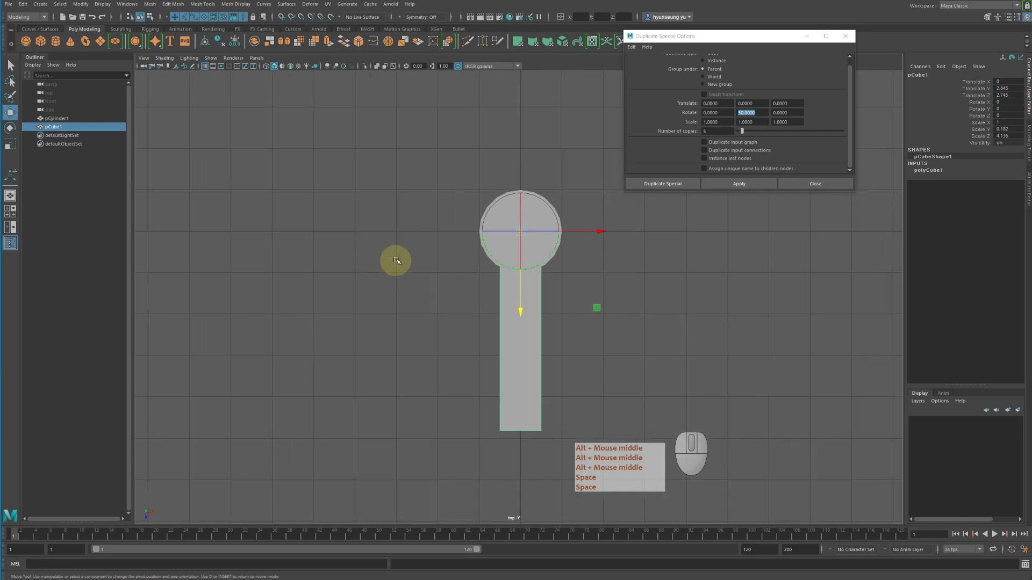
key(4)
mouse_move(610, 281)
alt+middle_down()
mouse_move(599, 212)
mouse_move(617, 300)
alt+middle_up()
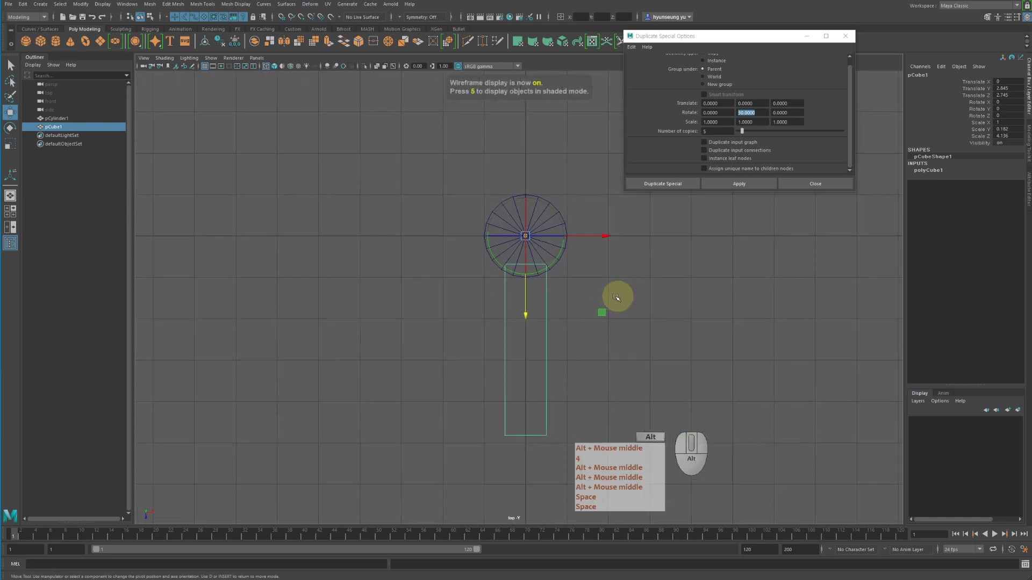
scroll(548, 253, up, 4)
alt+middle_drag(528, 211, 491, 273)
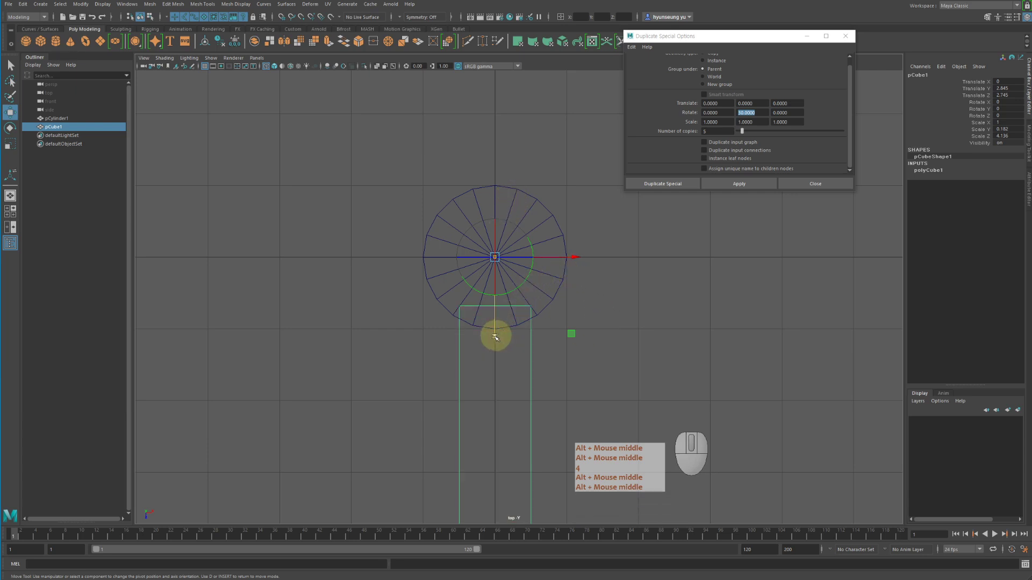
mouse_move(493, 334)
mouse_down()
mouse_move(485, 373)
mouse_move(493, 343)
mouse_up()
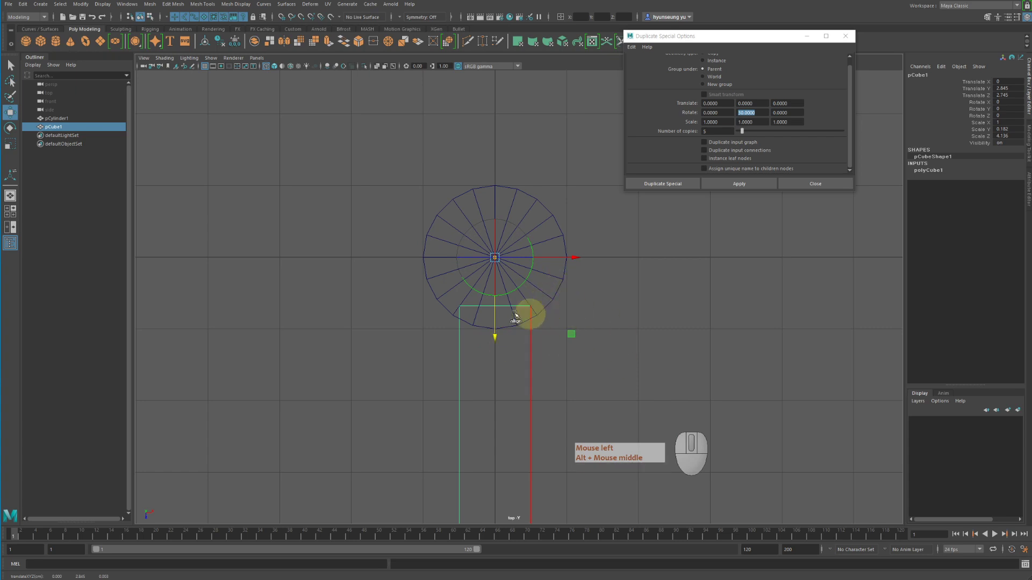
- Move the flat step's pivot off the column, enable grid snapping, and snap the pivot back to the column's centre
alt+middle_drag(384, 301, 419, 242)
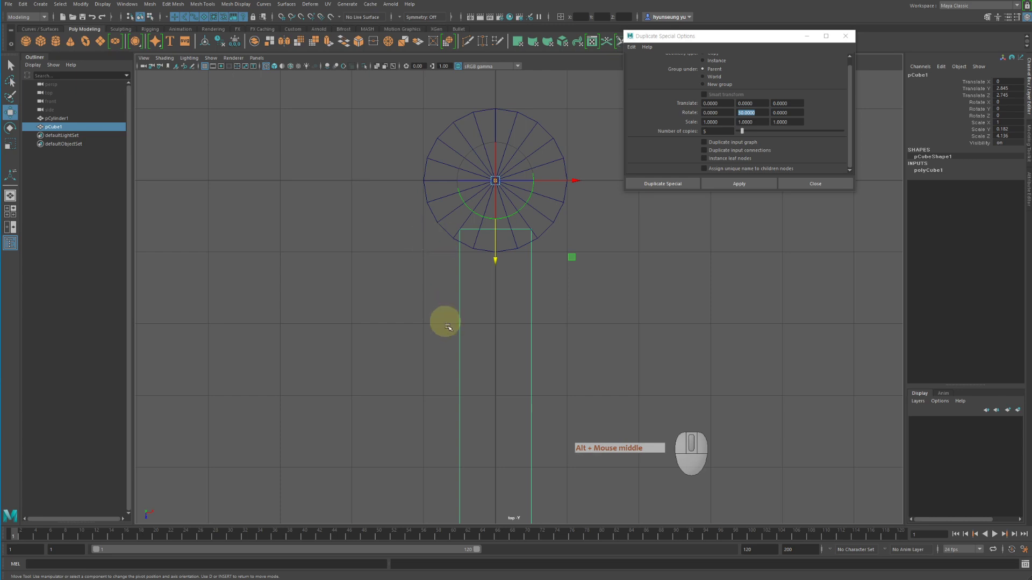
alt+middle_drag(514, 356, 488, 421)
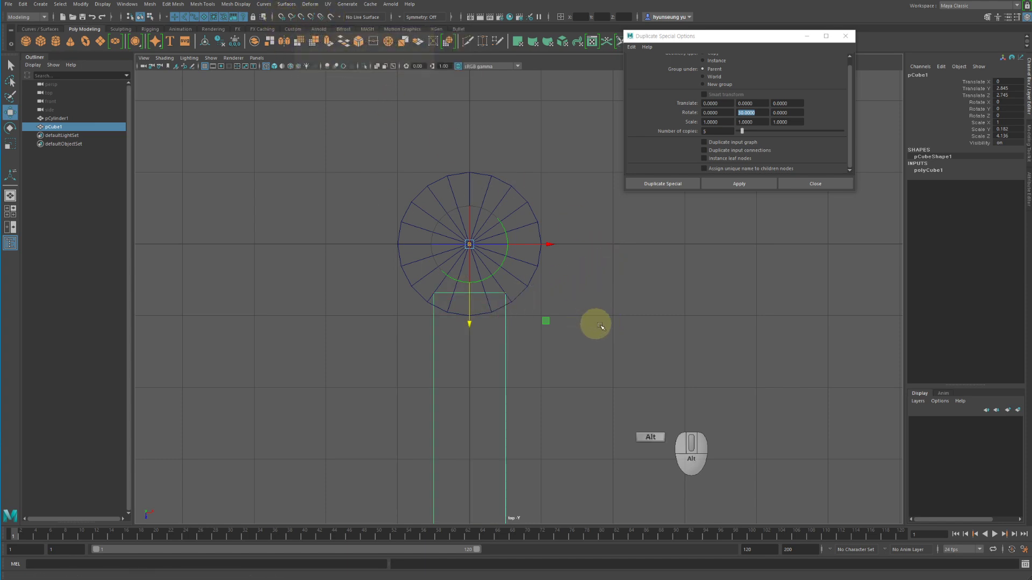
alt+middle_drag(613, 324, 661, 329)
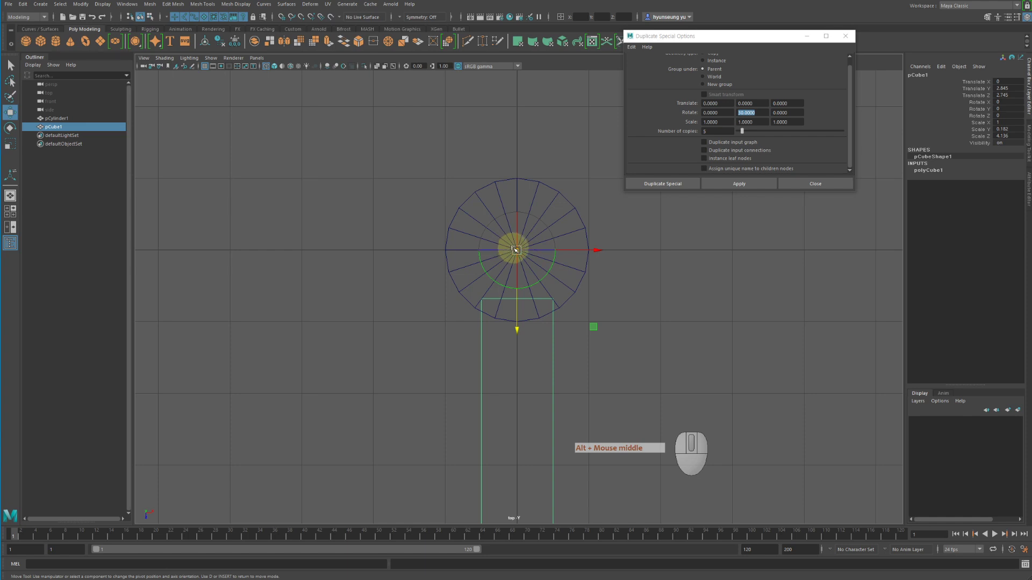
drag(520, 248, 637, 266)
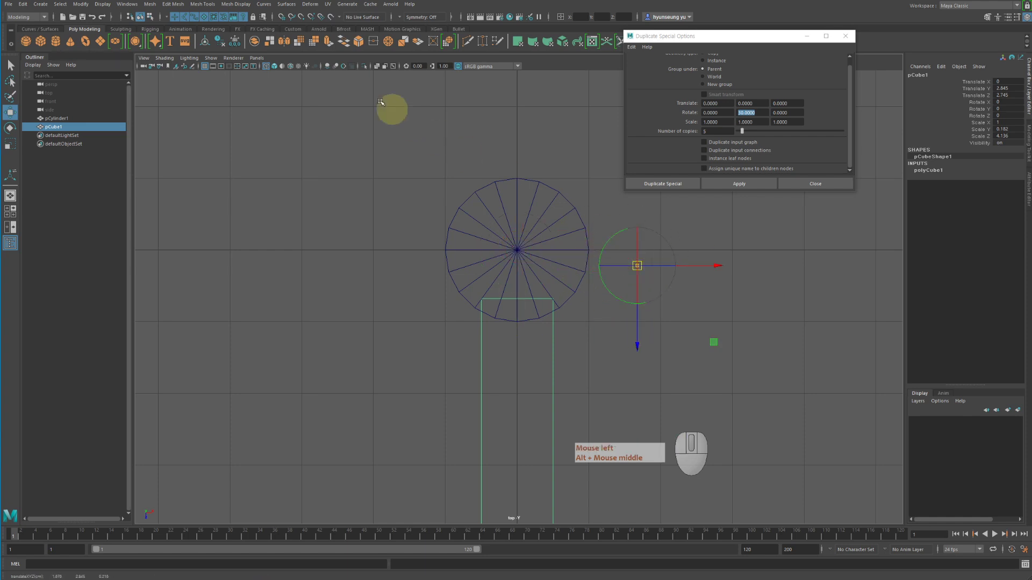
click(281, 17)
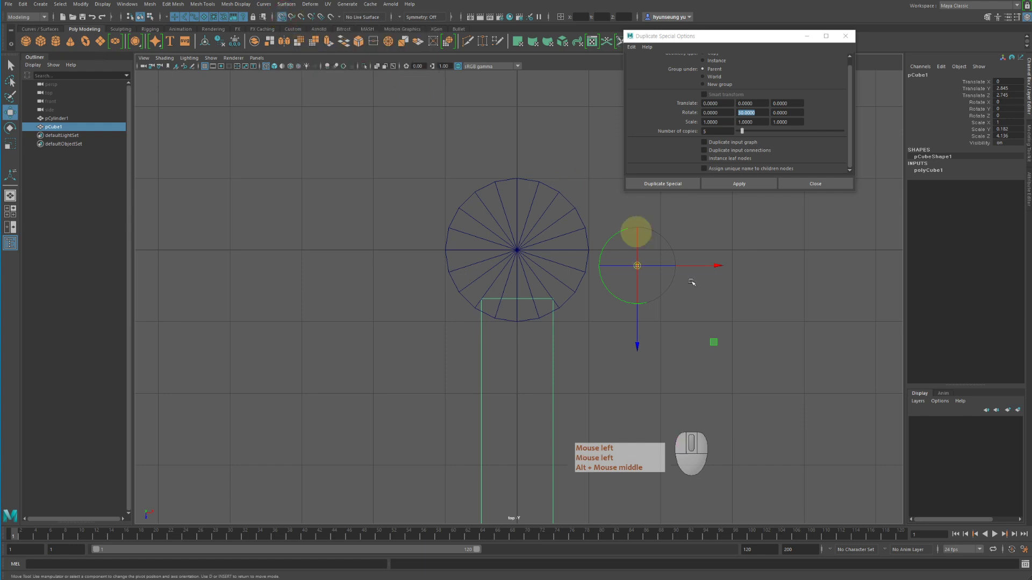
drag(635, 266, 647, 299)
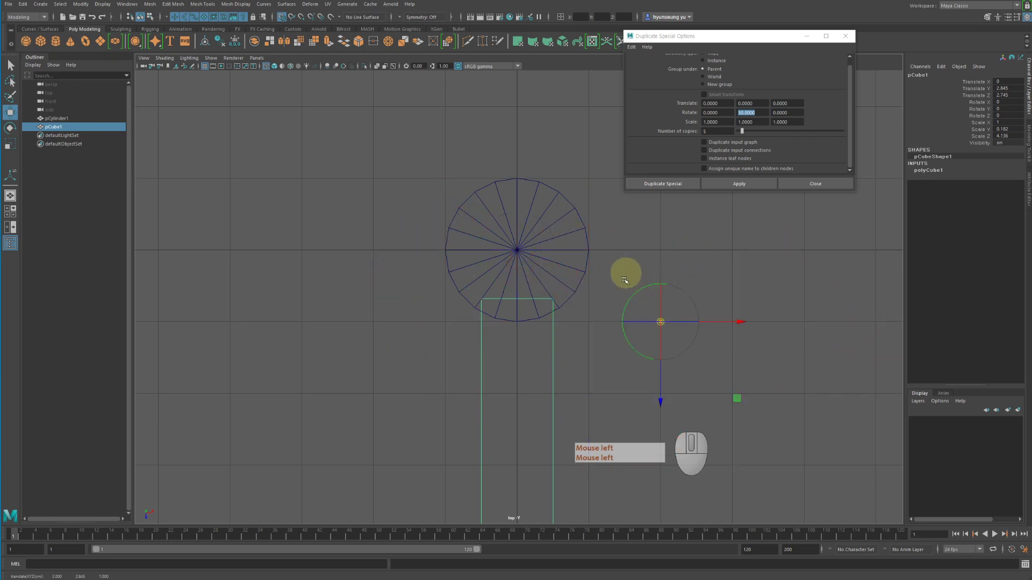
middle_drag(647, 329, 515, 241)
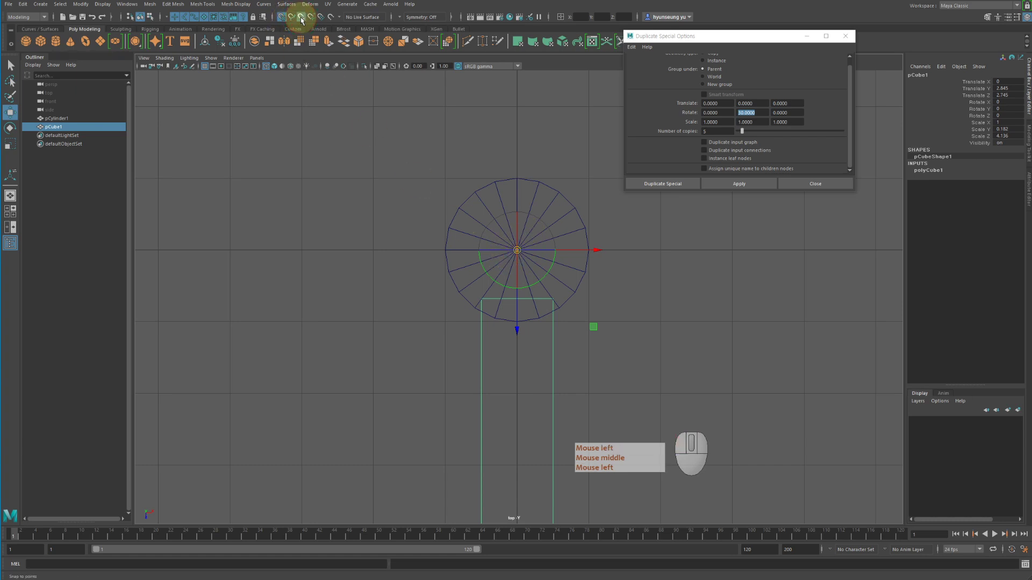
- Switch from grid to point snapping, snap the flat step's pivot to the column's centre vertex, and turn snapping off
click(280, 17)
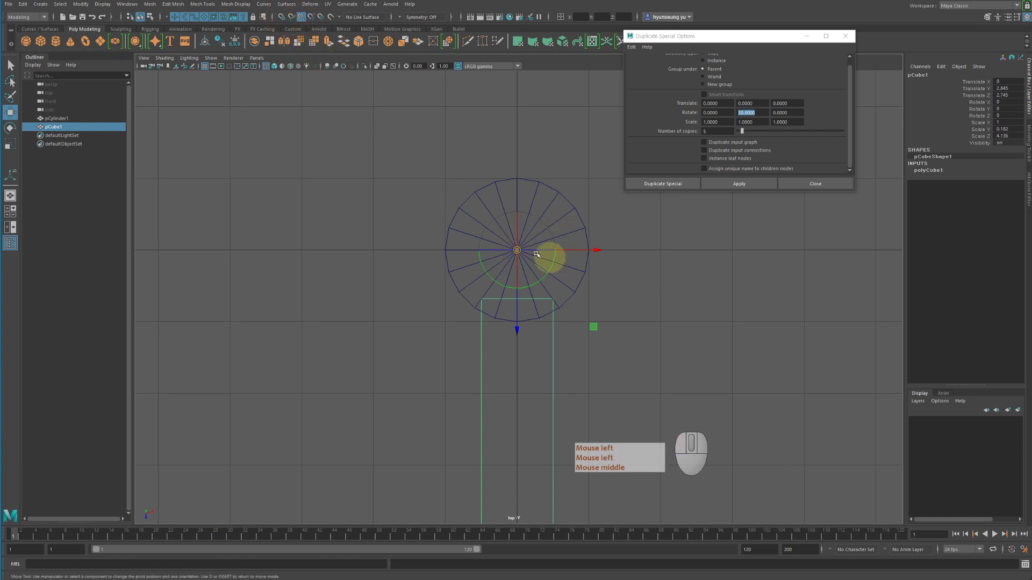
mouse_move(518, 249)
mouse_down()
mouse_move(668, 290)
mouse_move(578, 181)
mouse_move(515, 147)
mouse_move(511, 235)
mouse_up()
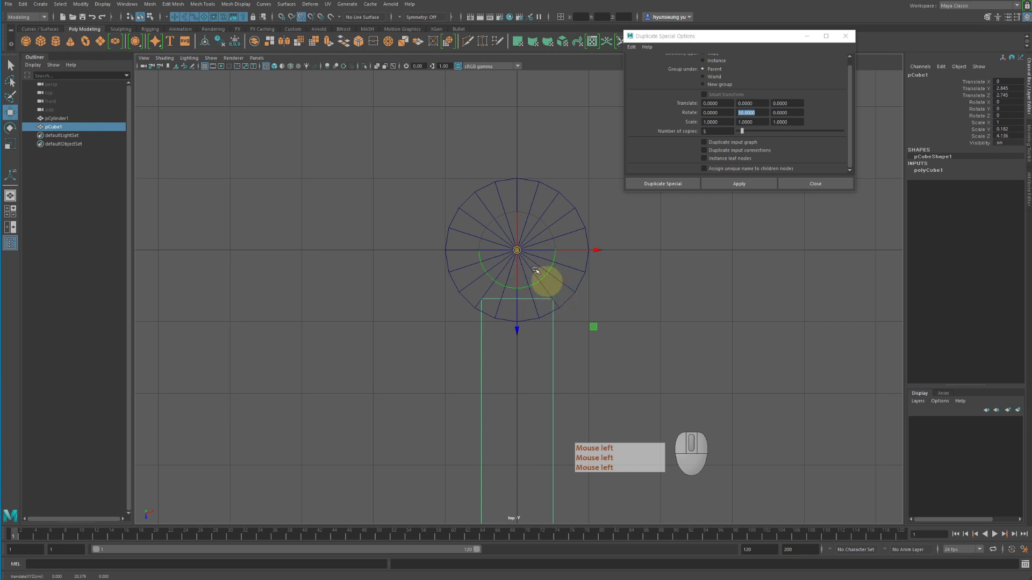
click(302, 18)
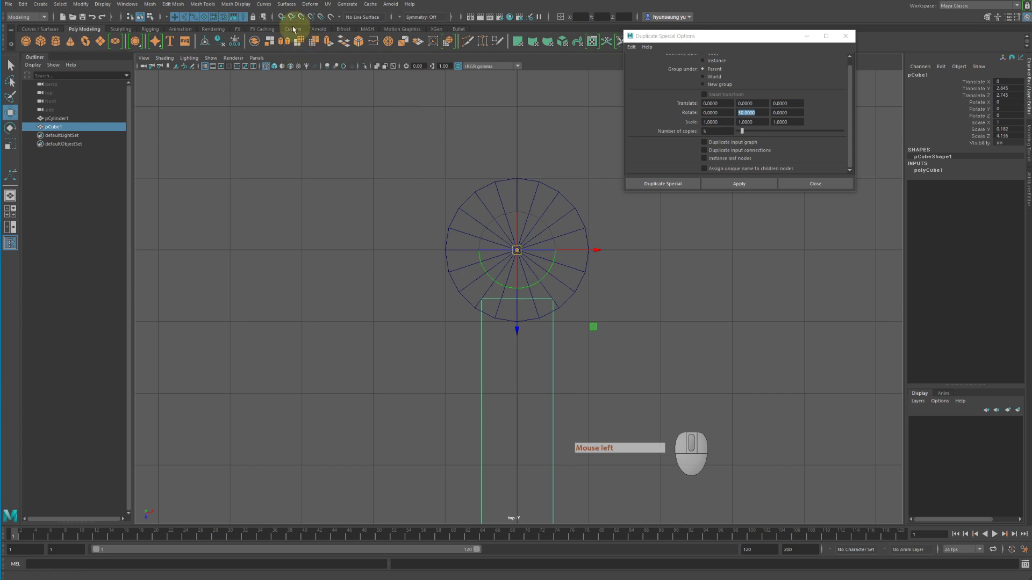
- Try the temporary grid, curve and point snapping modes on the flat step's pivot
alt+middle_drag(602, 254, 584, 237)
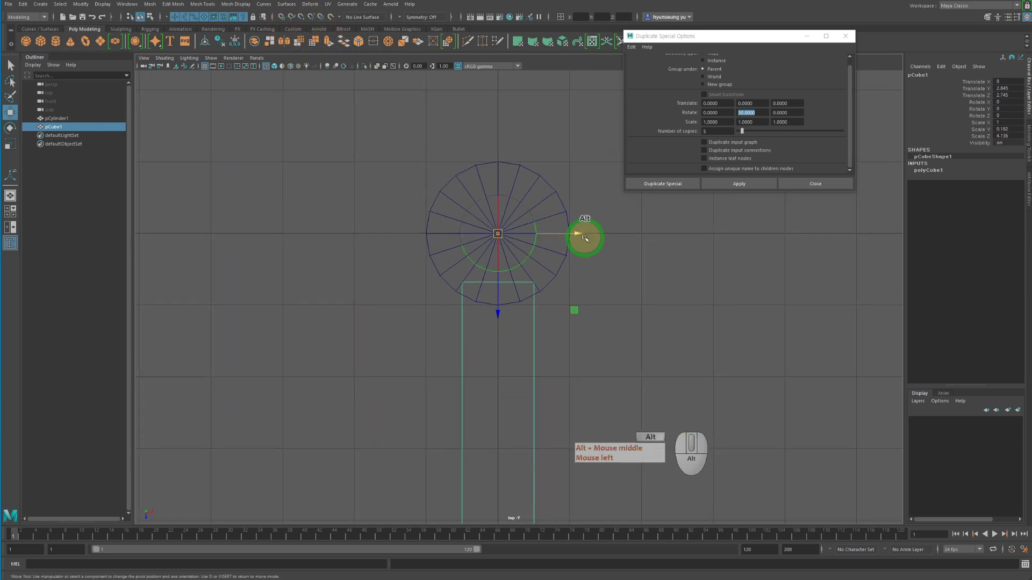
key(x)
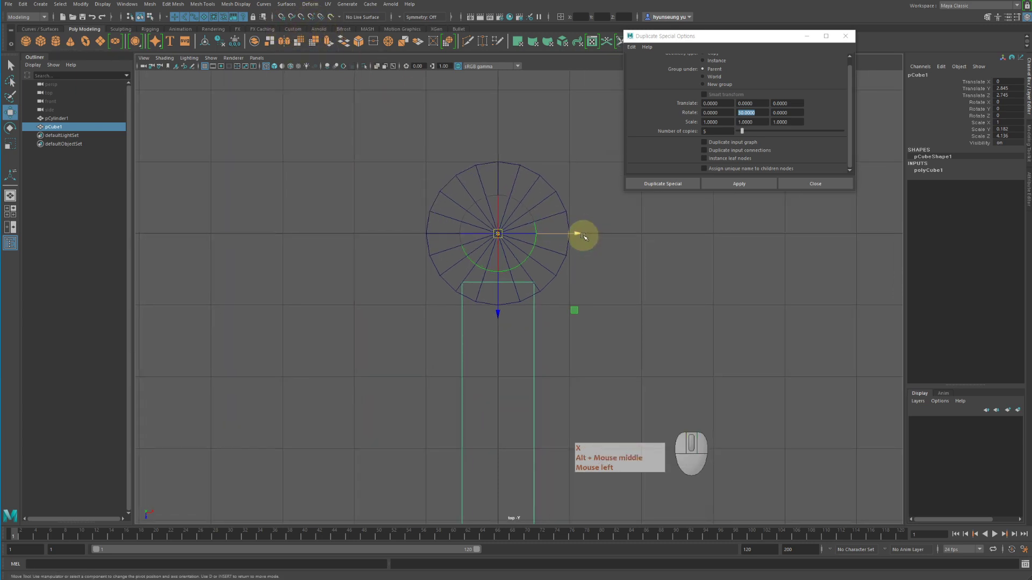
key(c)
key(v)
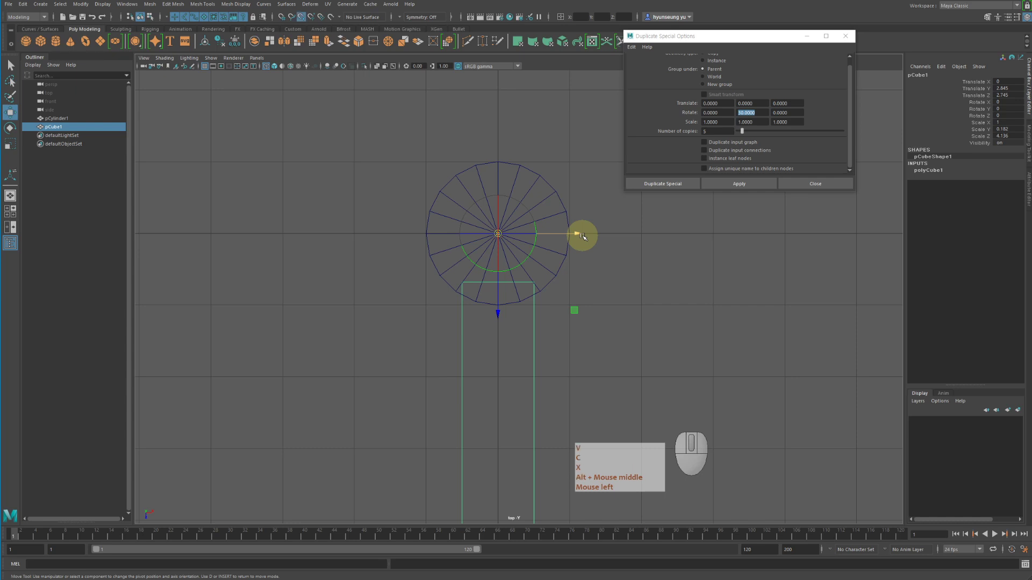
key(x)
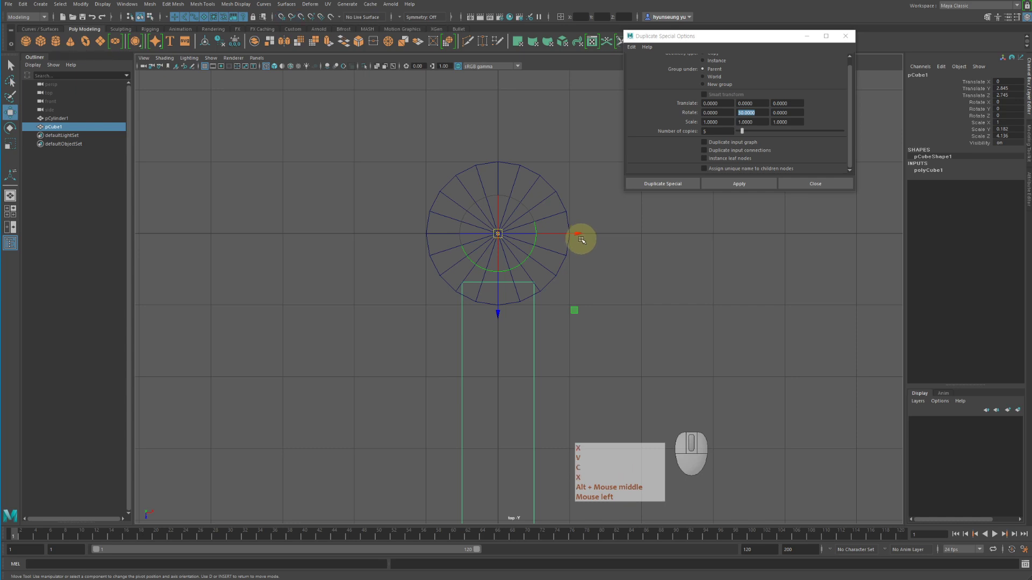
key(x)
key(c)
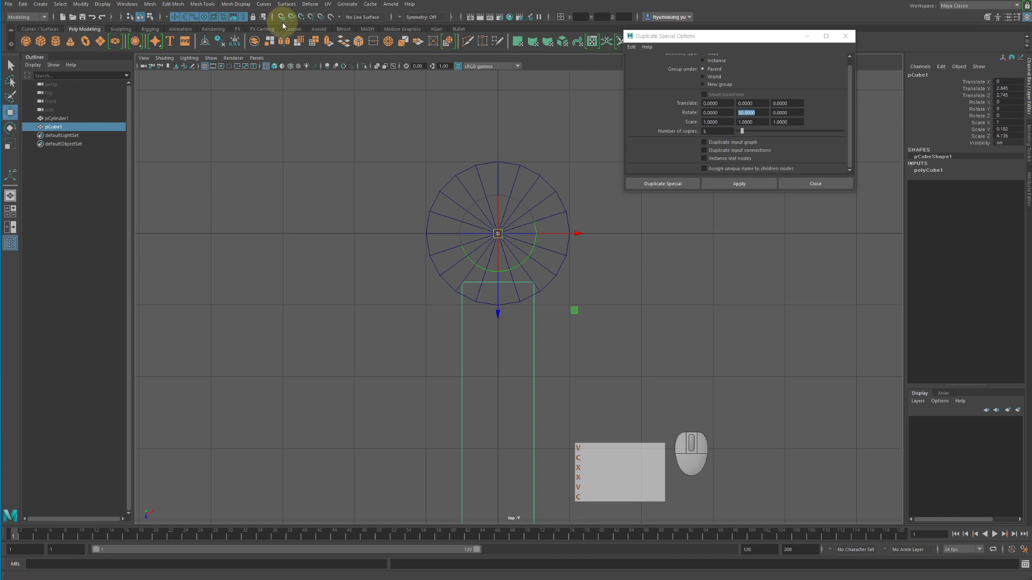
key(x)
key(c)
key(v)
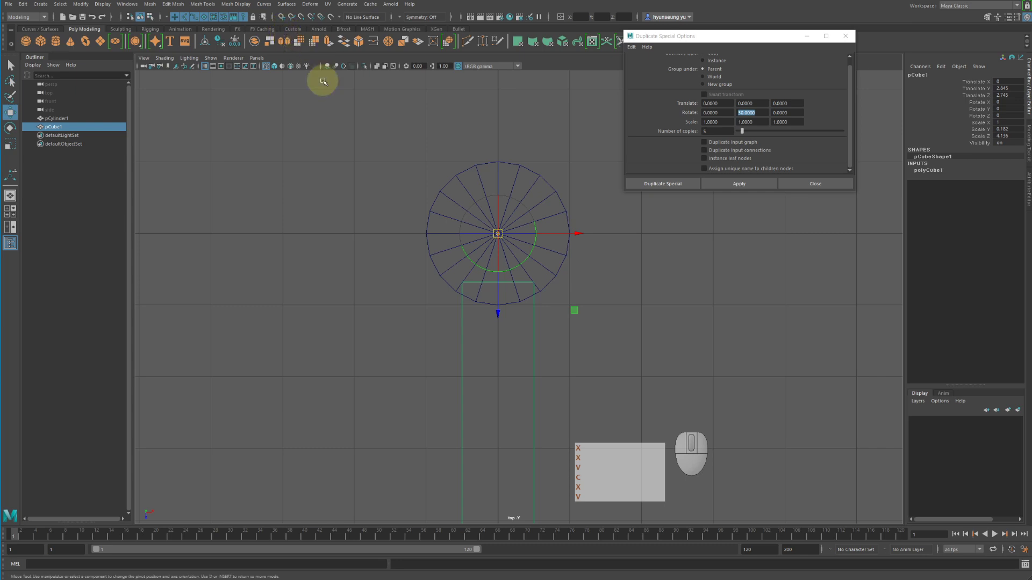
- Grid-snap the pivot to the column's centre, try a small free pivot move, and undo that move
middle_drag(635, 315, 523, 237)
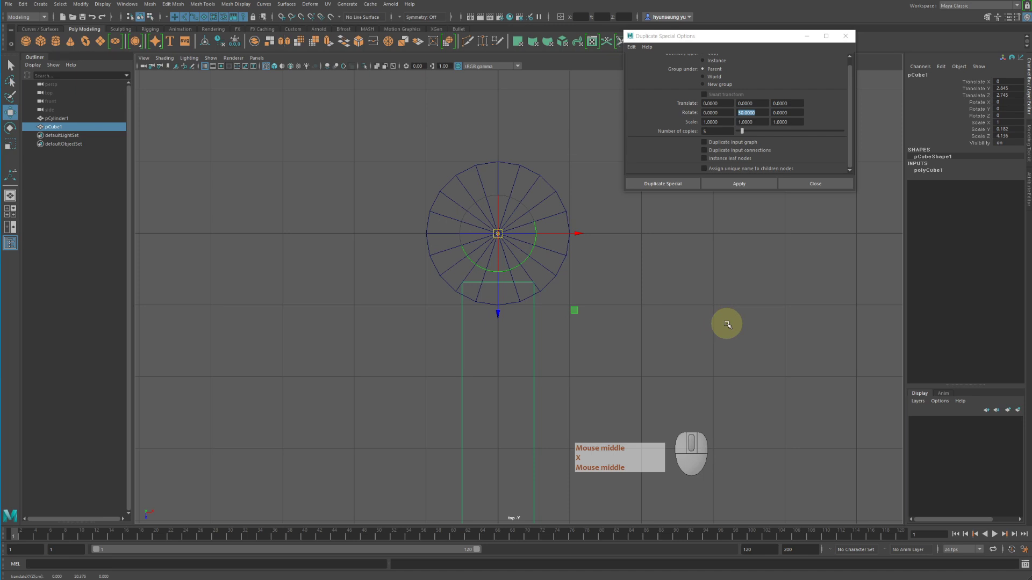
middle_drag(750, 334, 737, 360)
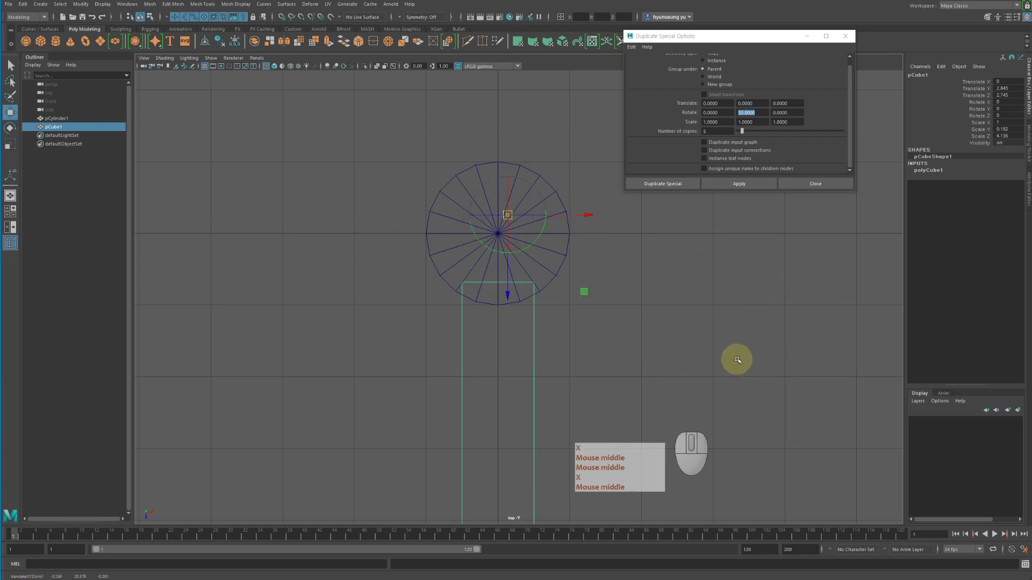
key(z)
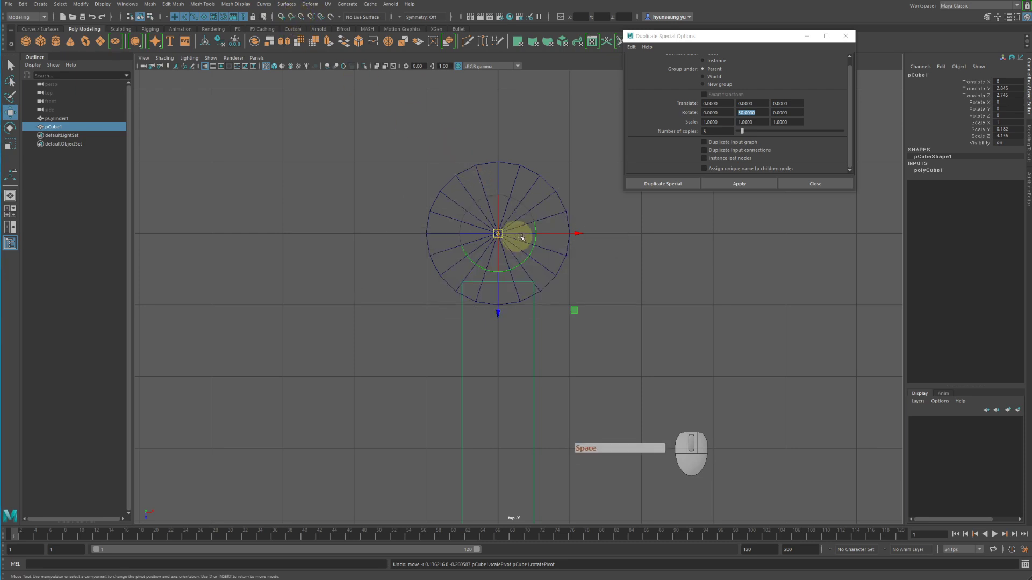
- Leave pivot editing in the perspective view and reselect the flat step beside the column
key(space)
key(space)
alt+drag(625, 246, 622, 248)
alt+right_drag(623, 248, 593, 243)
key(w)
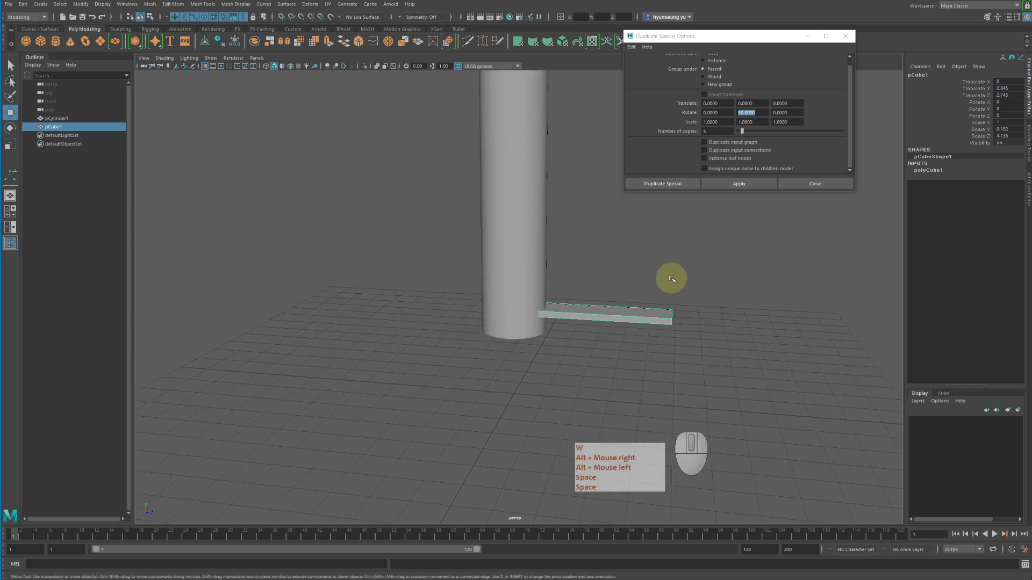
click(671, 280)
click(665, 323)
alt+right_drag(677, 360, 532, 302)
alt+middle_drag(531, 302, 529, 311)
alt+right_drag(529, 311, 490, 267)
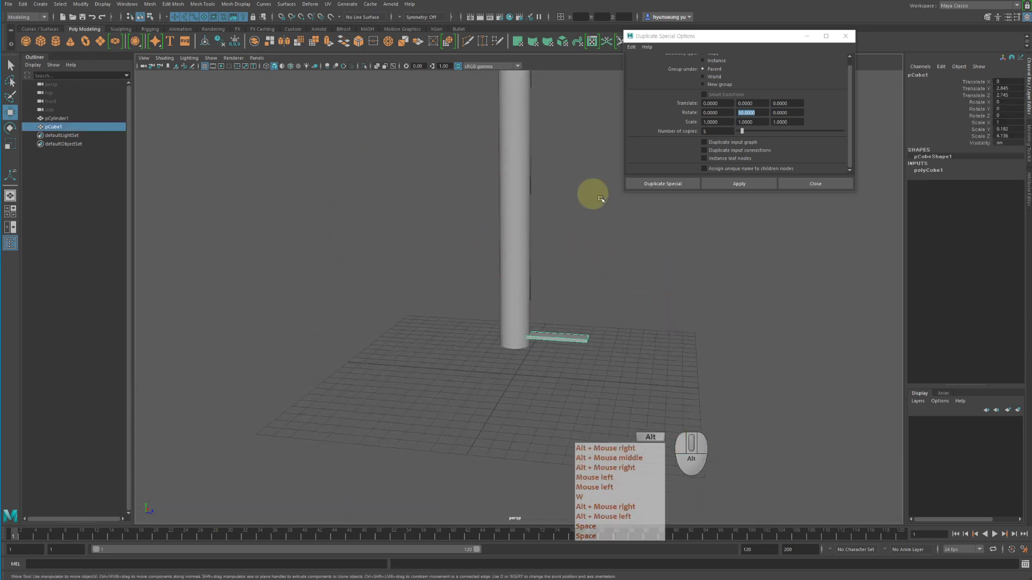
- Test-rotate the flat step in Y around the column, and undo the rotation
alt+drag(636, 260, 617, 267)
key(e)
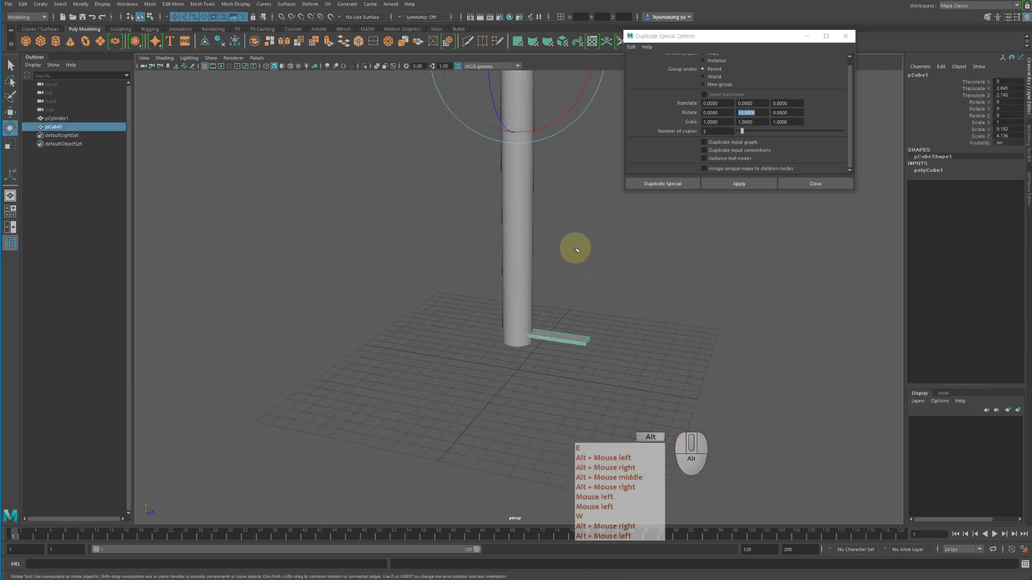
alt+right_drag(574, 249, 462, 242)
alt+middle_drag(462, 242, 467, 239)
drag(532, 189, 486, 195)
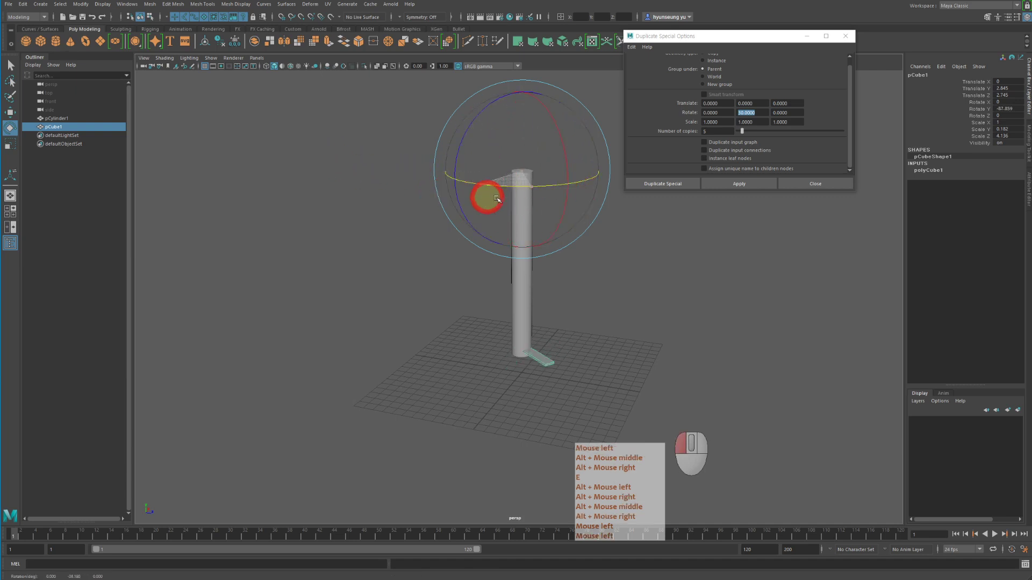
key(z)
- Lower the flat step's pivot along Y from the column's top to the step's height near the base
alt+drag(495, 260, 559, 253)
alt+right_drag(559, 253, 623, 247)
alt+middle_drag(491, 418, 472, 410)
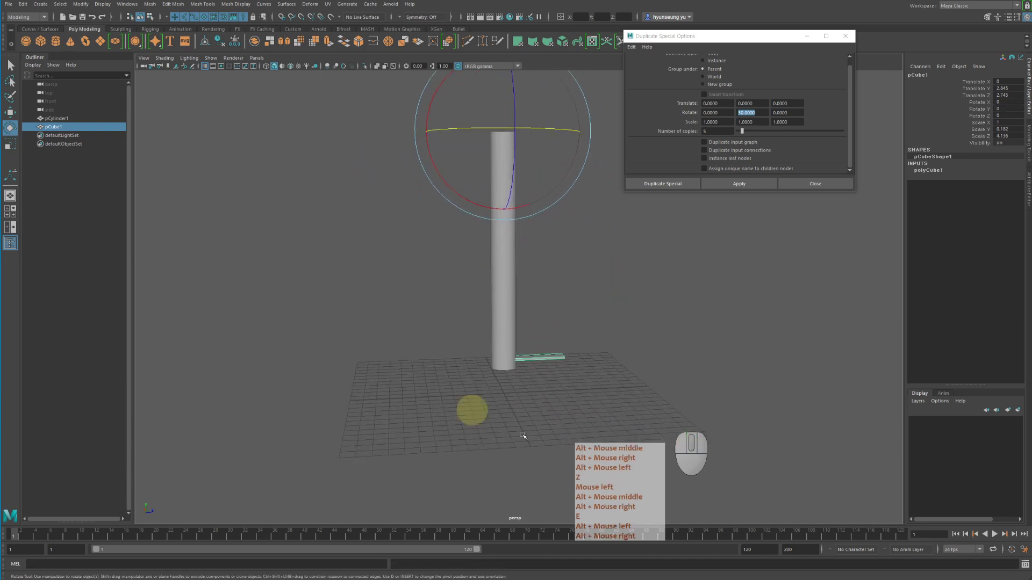
alt+drag(539, 365, 503, 362)
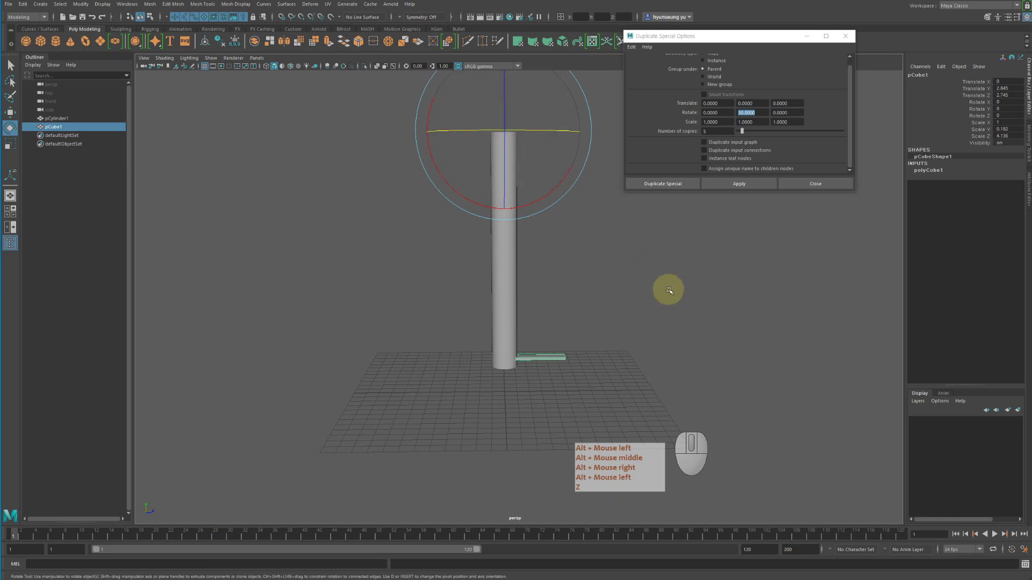
key(Insert)
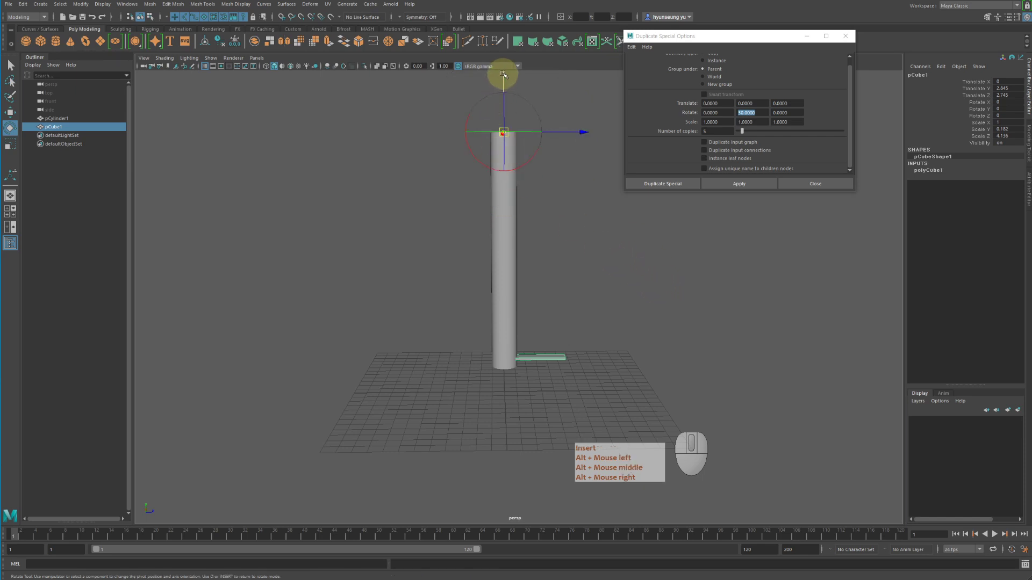
drag(504, 74, 503, 302)
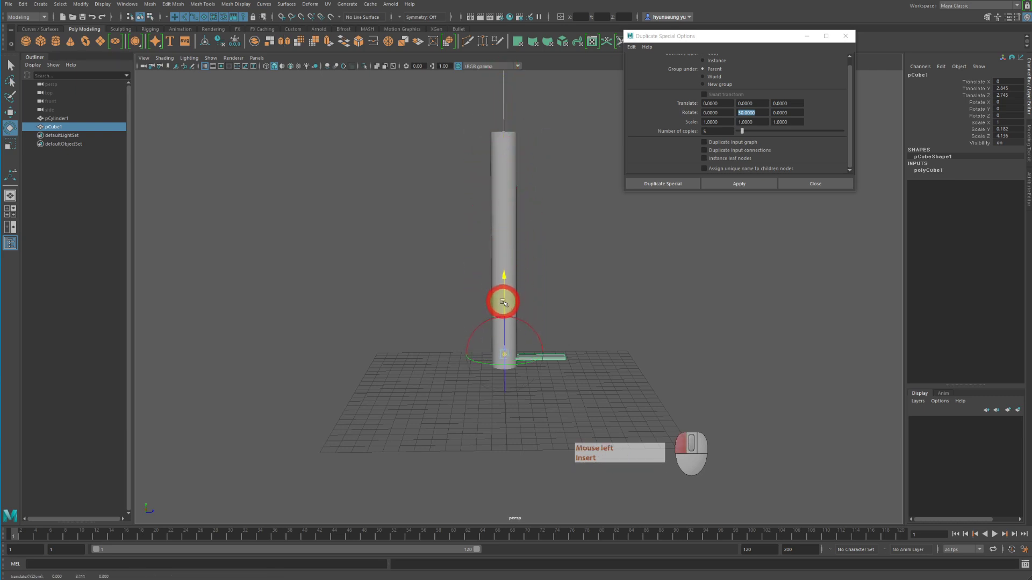
key(Insert)
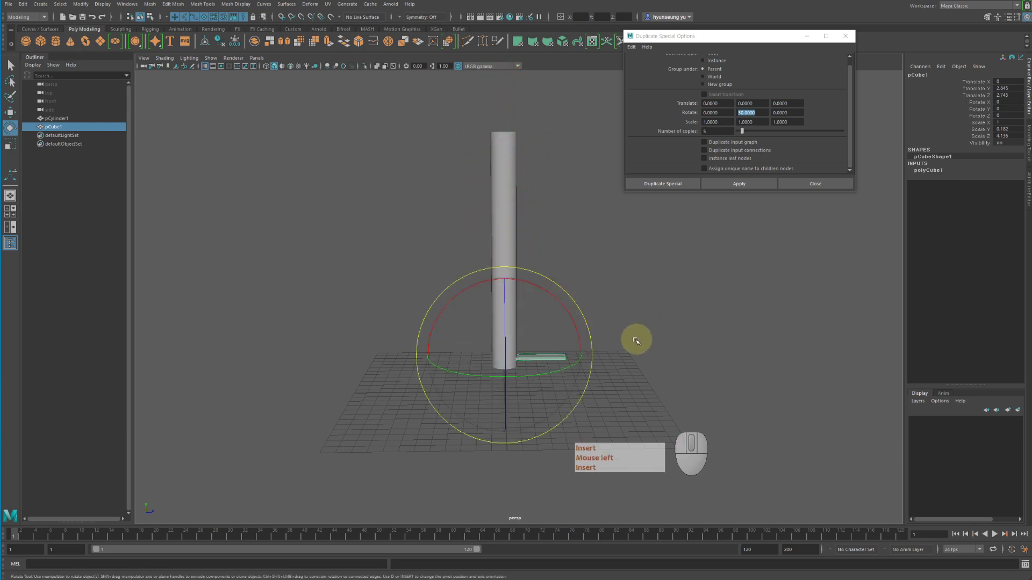
- Apply Duplicate Special to the flat step with five copies rotated 30 degrees apart in Y around the column
alt+drag(633, 338, 571, 362)
alt+middle_drag(570, 363, 524, 354)
alt+drag(519, 355, 551, 365)
alt+right_drag(556, 365, 588, 378)
alt+middle_drag(588, 377, 638, 369)
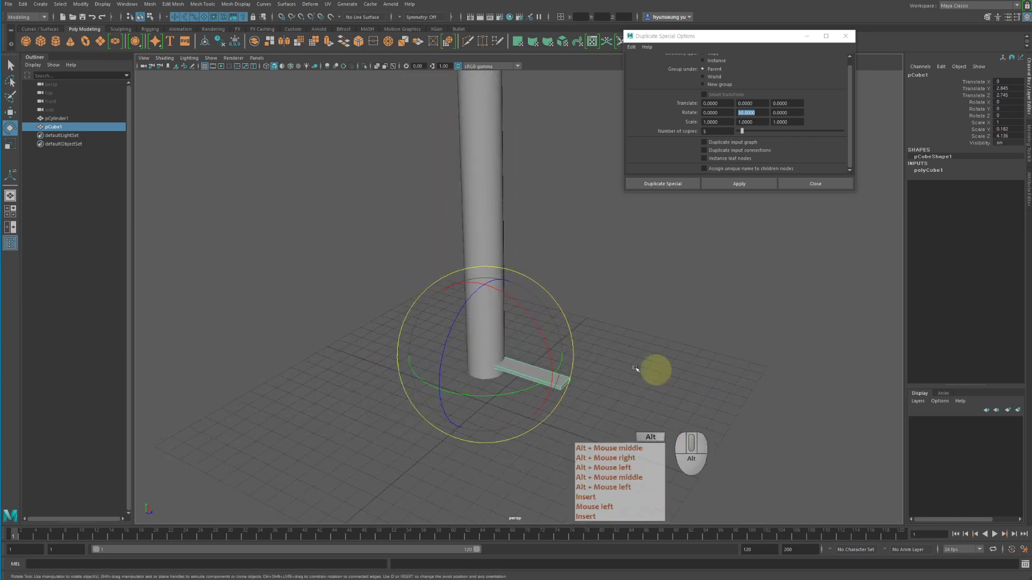
click(754, 184)
alt+drag(673, 329, 665, 357)
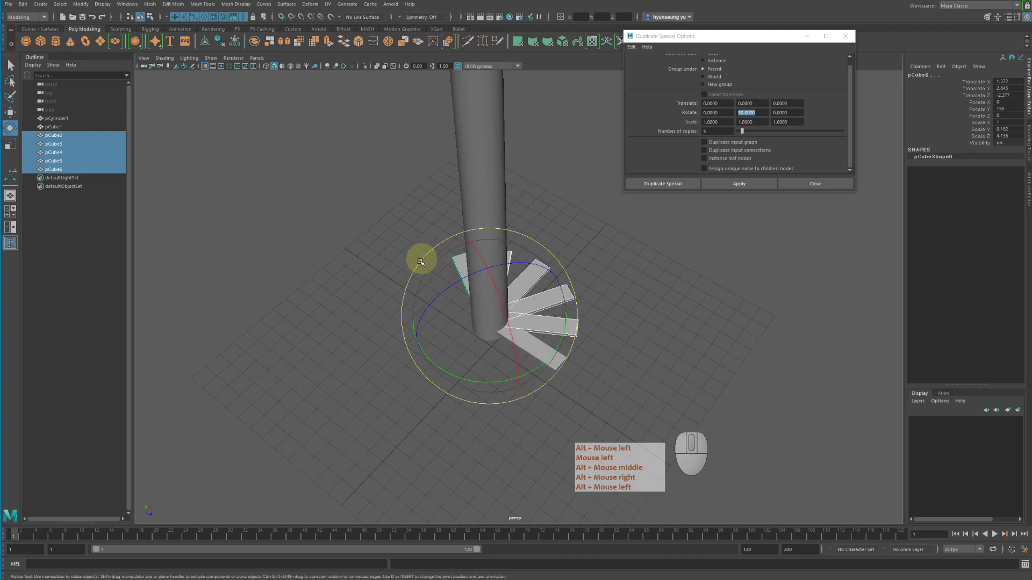
- Undo the duplication of the flat step that made the five rotated copies
alt+drag(421, 262, 462, 306)
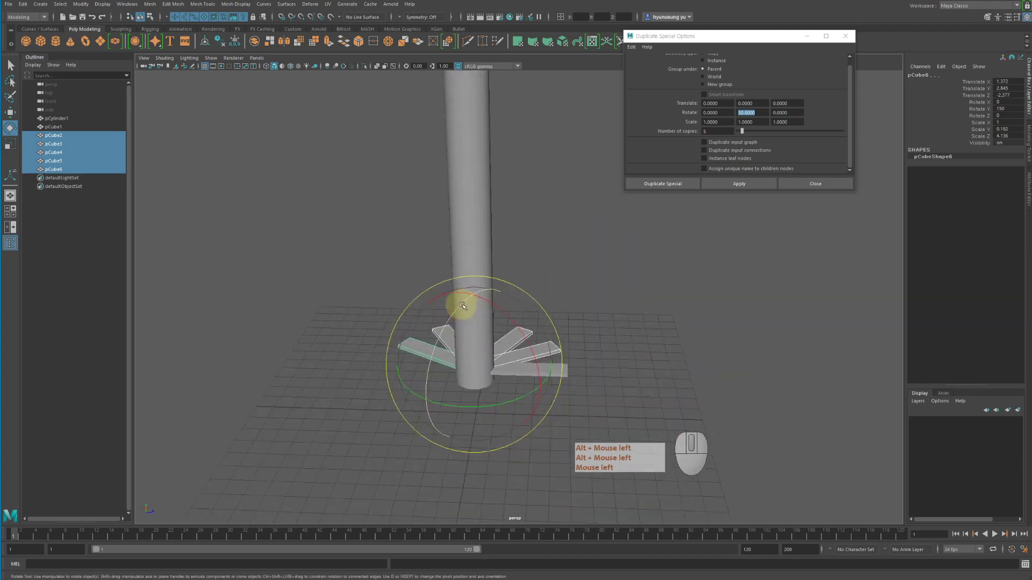
key(z)
alt+drag(645, 317, 640, 316)
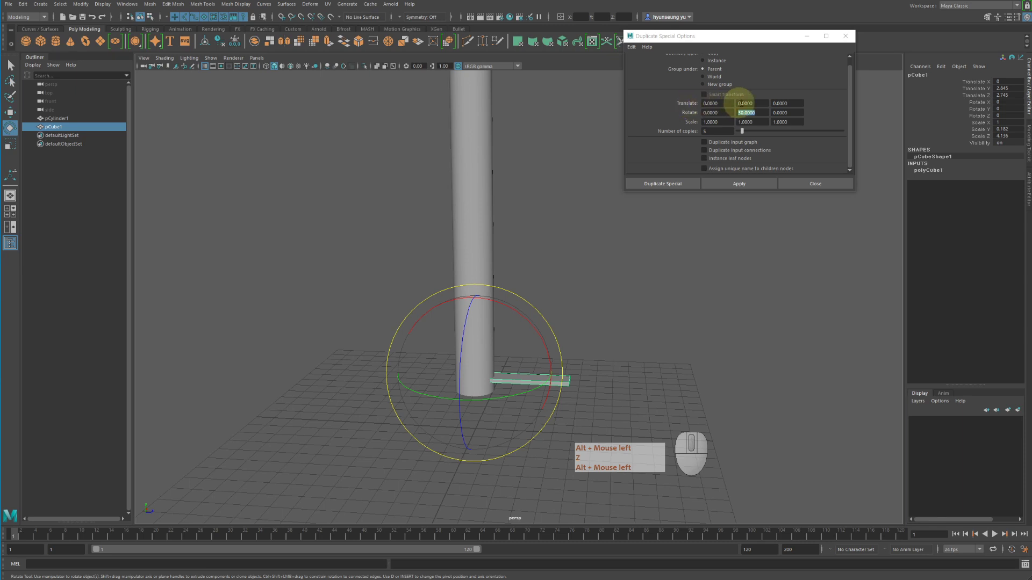
- Set the Duplicate Special Y translation to 10 and the number of copies to 30
click(750, 103)
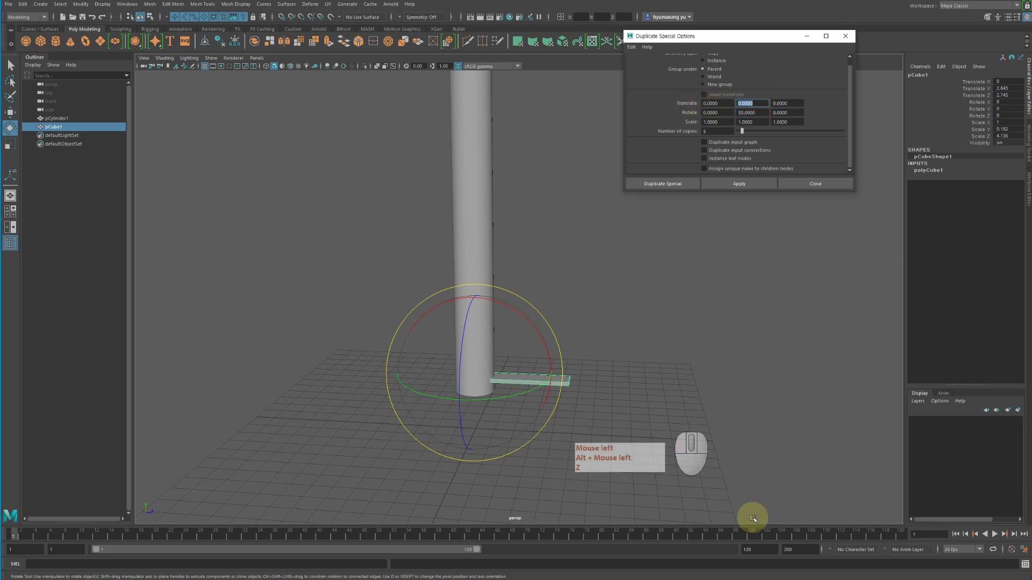
text(1)
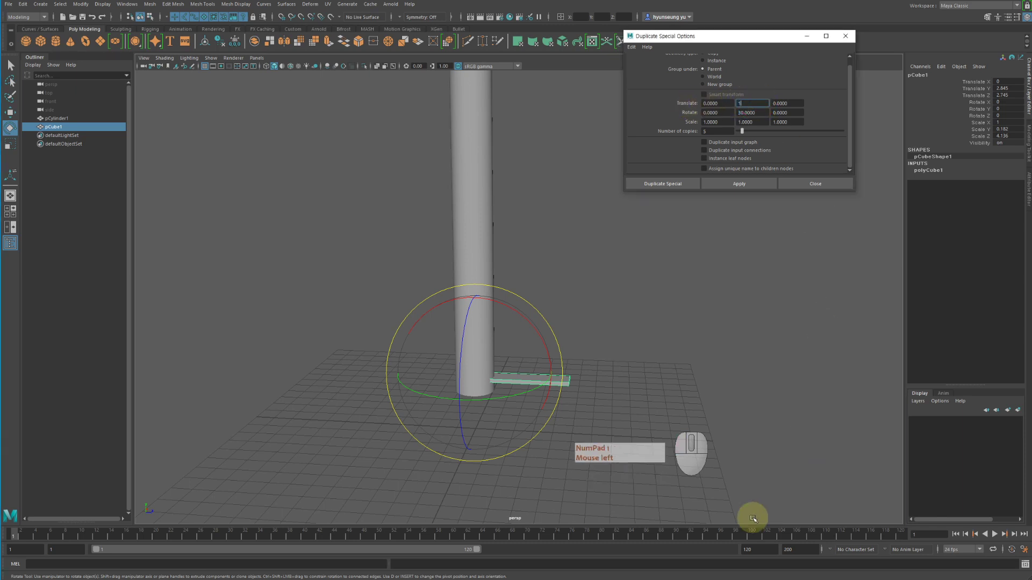
text(0)
key(Return)
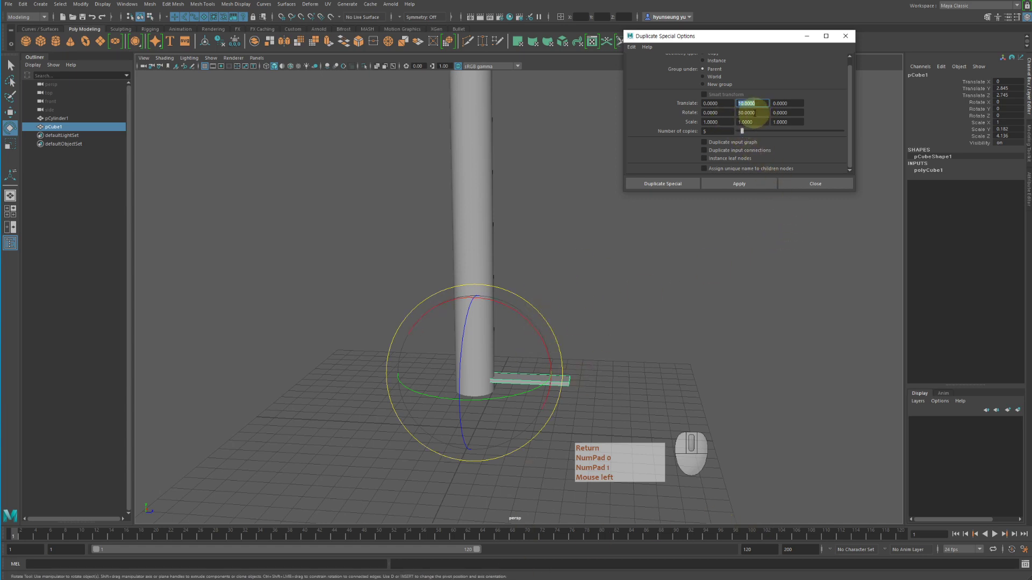
click(713, 131)
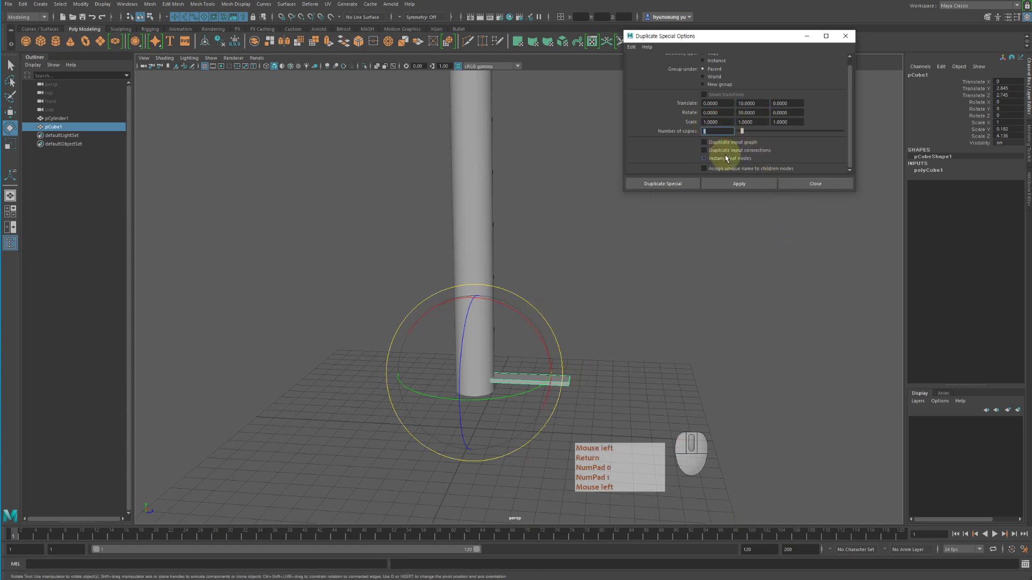
text(30)
key(Return)
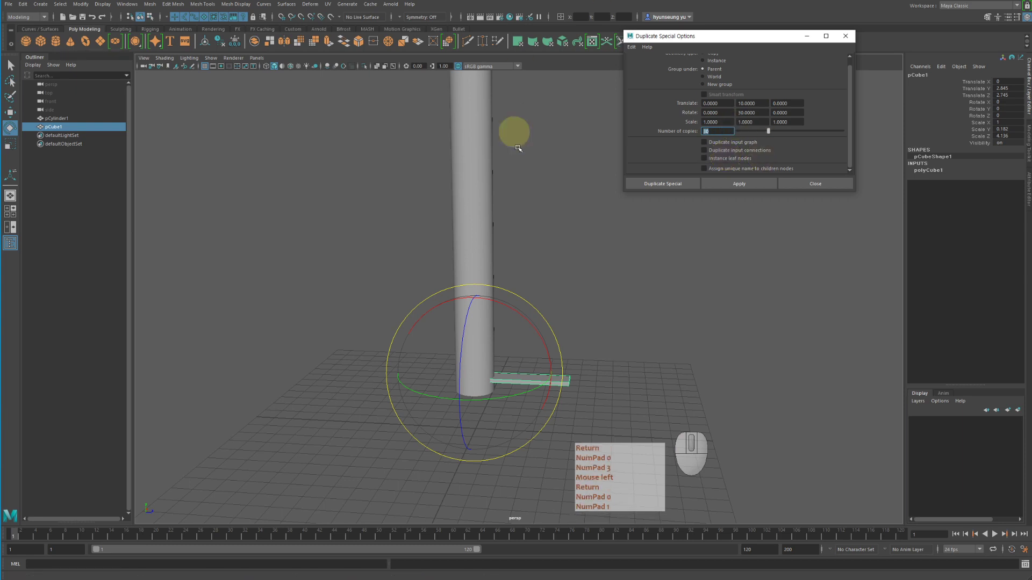
- Apply Duplicate Special to the flat step, inspect the copies' spacing along the column, and undo the duplication
click(739, 184)
alt+middle_drag(679, 233, 660, 306)
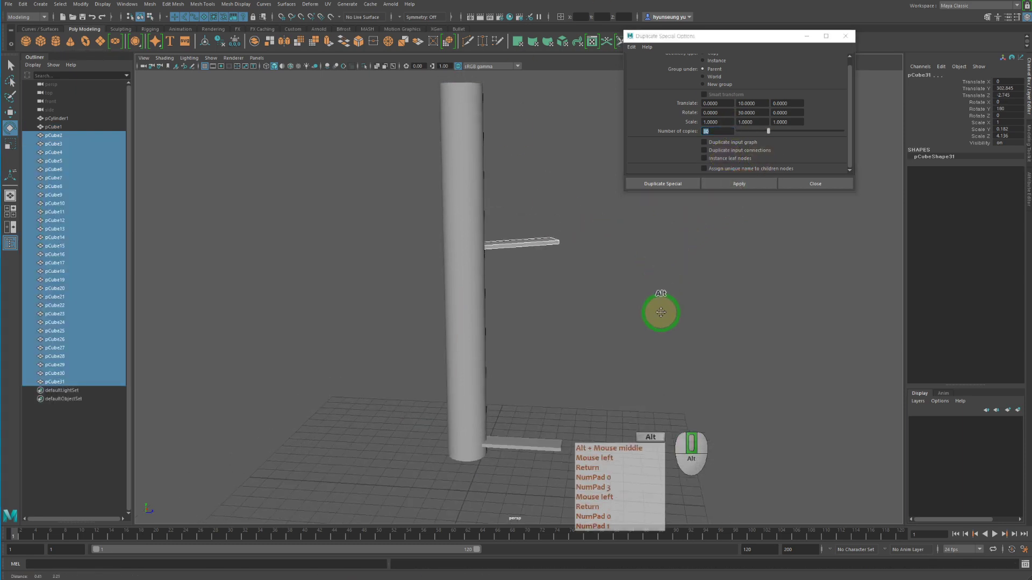
alt+drag(660, 306, 537, 285)
alt+right_drag(537, 284, 402, 269)
alt+middle_drag(402, 268, 516, 340)
alt+drag(516, 341, 555, 325)
alt+right_drag(555, 325, 767, 323)
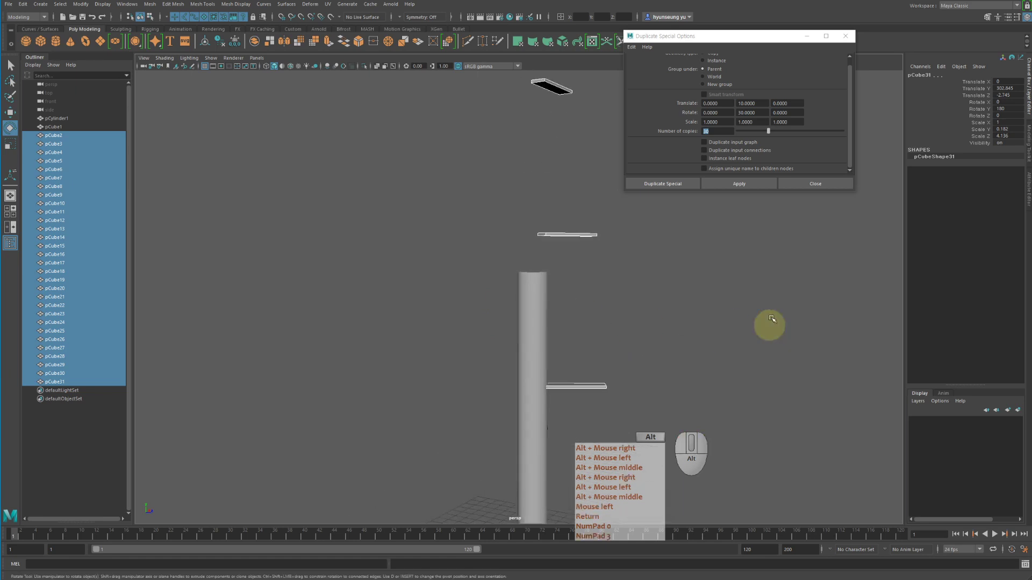
alt+middle_drag(714, 337, 645, 279)
alt+right_drag(644, 280, 588, 226)
alt+drag(588, 226, 603, 244)
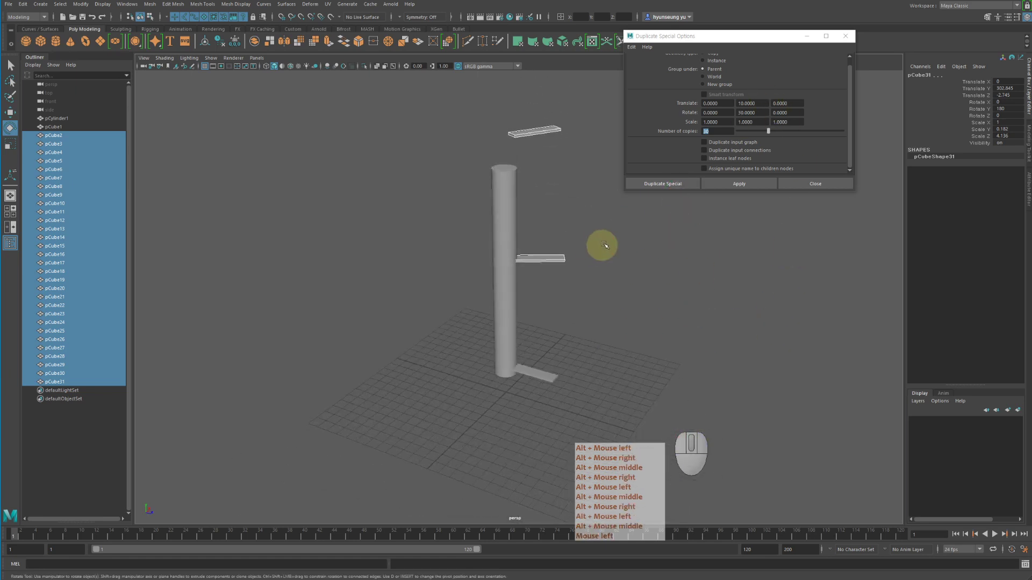
key(z)
- Try Duplicate Special on the flat step with a Y translation of 3, and undo the duplication
click(752, 103)
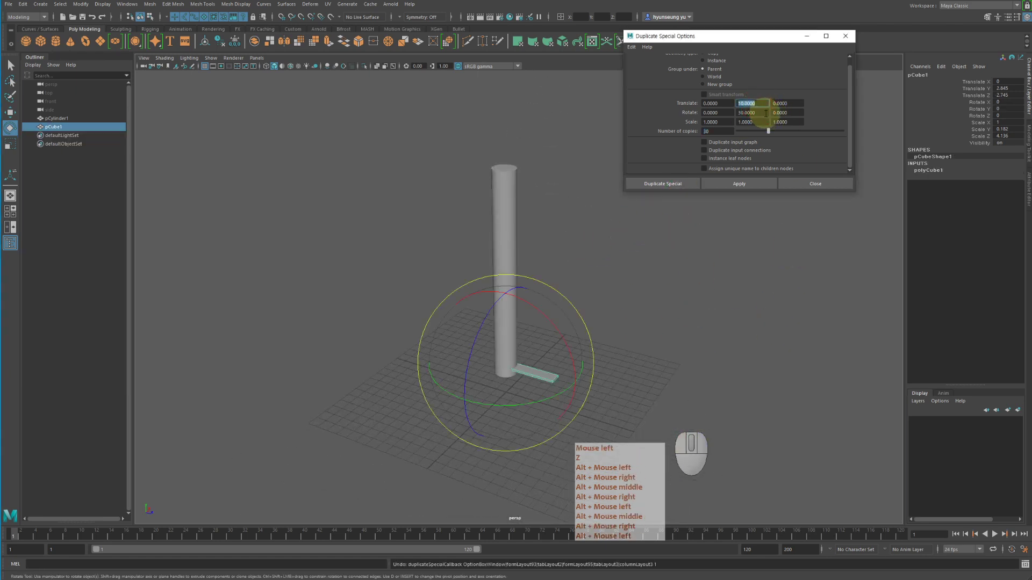
click(759, 182)
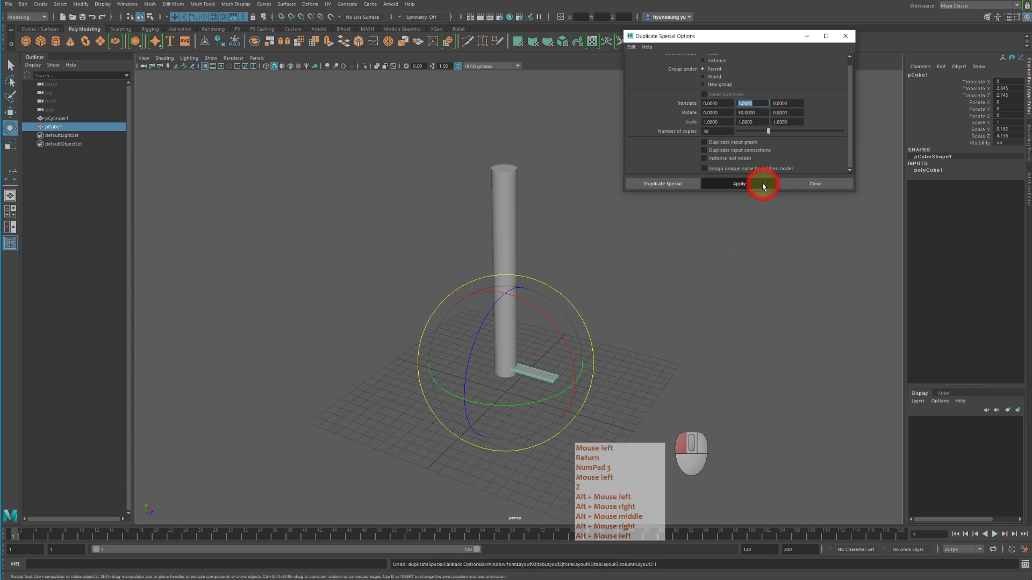
alt+drag(696, 269, 694, 270)
key(z)
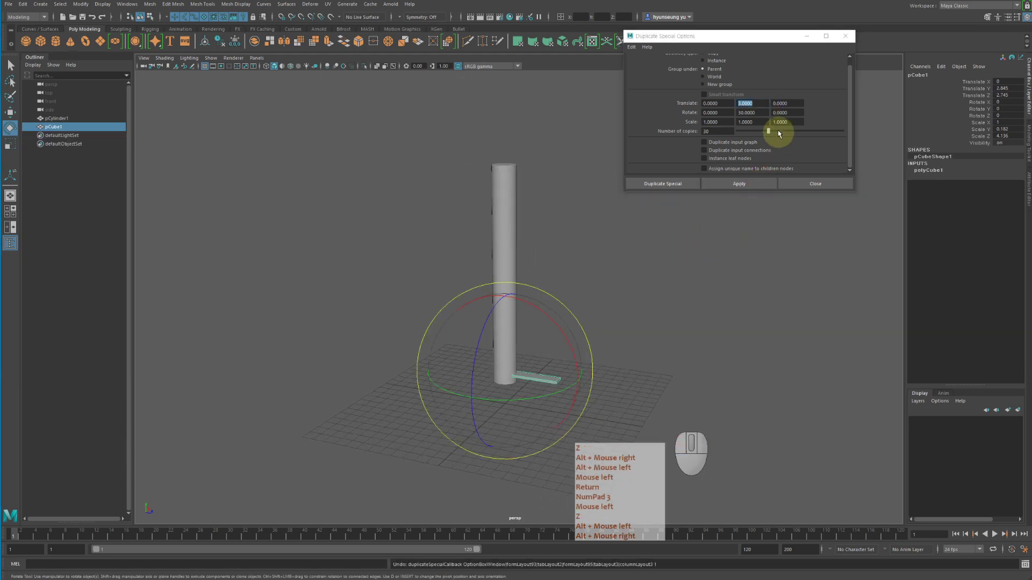
- Duplicate the flat step as 30 copies around the column, each offset 1 in Y and rotated 30 degrees in Y
click(759, 103)
text(1)
key(Return)
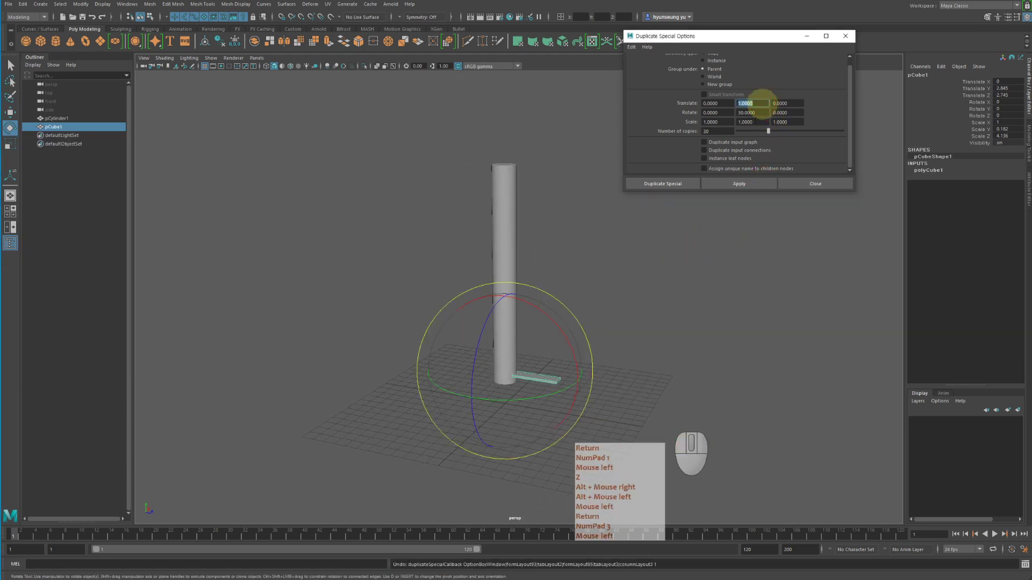
click(740, 183)
alt+drag(666, 309, 605, 299)
alt+right_drag(605, 298, 549, 258)
alt+middle_drag(549, 258, 581, 326)
alt+drag(580, 326, 543, 318)
- Stretch the central column in Y to roughly double its height and raise it to about 19 in Y to span the steps
click(544, 275)
key(r)
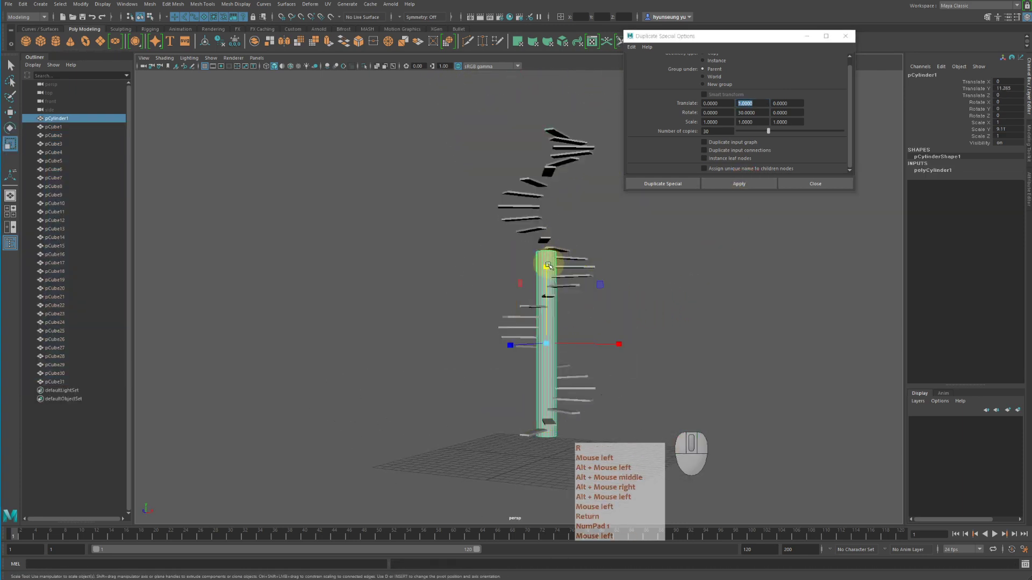
drag(547, 265, 559, 191)
key(w)
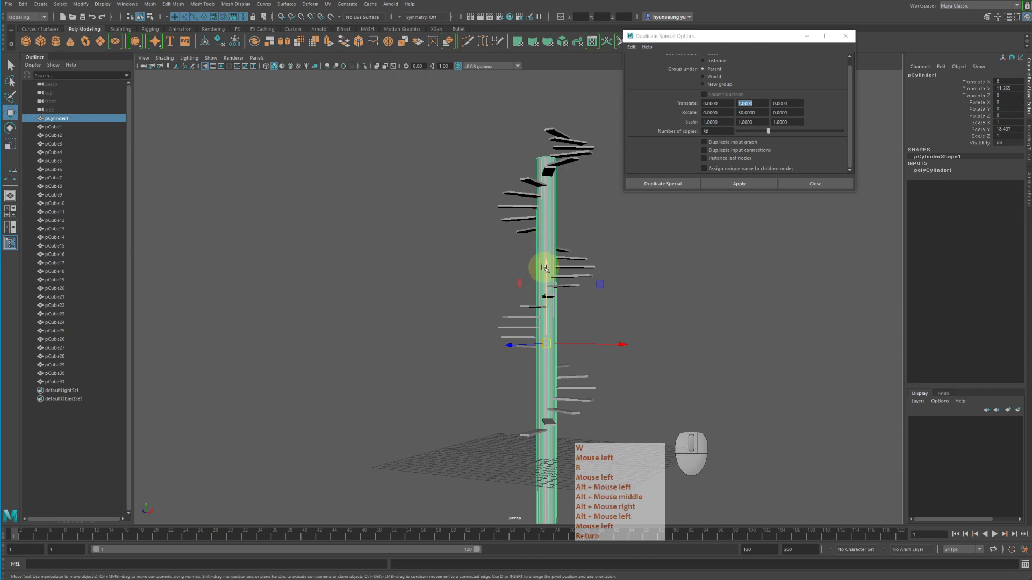
drag(544, 268, 634, 213)
alt+right_drag(634, 212, 753, 237)
alt+drag(753, 237, 580, 329)
alt+middle_drag(580, 330, 548, 334)
alt+drag(548, 334, 632, 118)
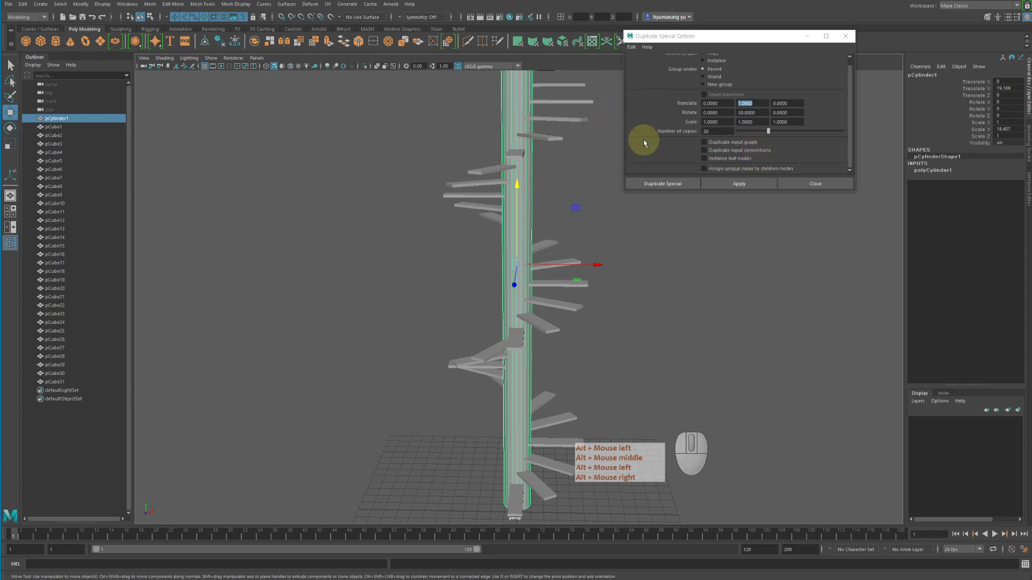
alt+middle_drag(571, 281, 412, 240)
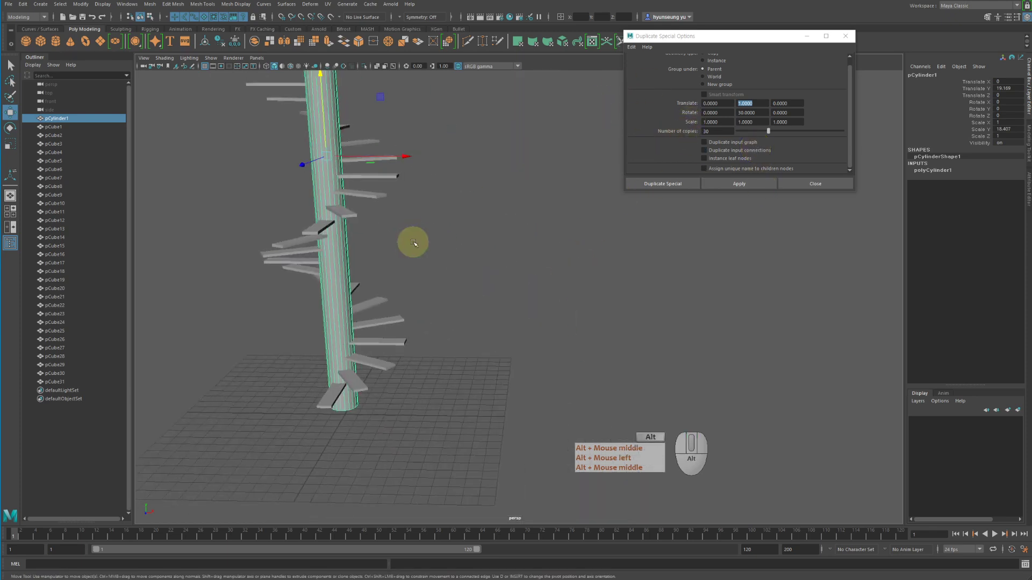
alt+drag(412, 240, 454, 241)
- Create a polygon sphere at the column's base and scale it uniformly to about 3
key(q)
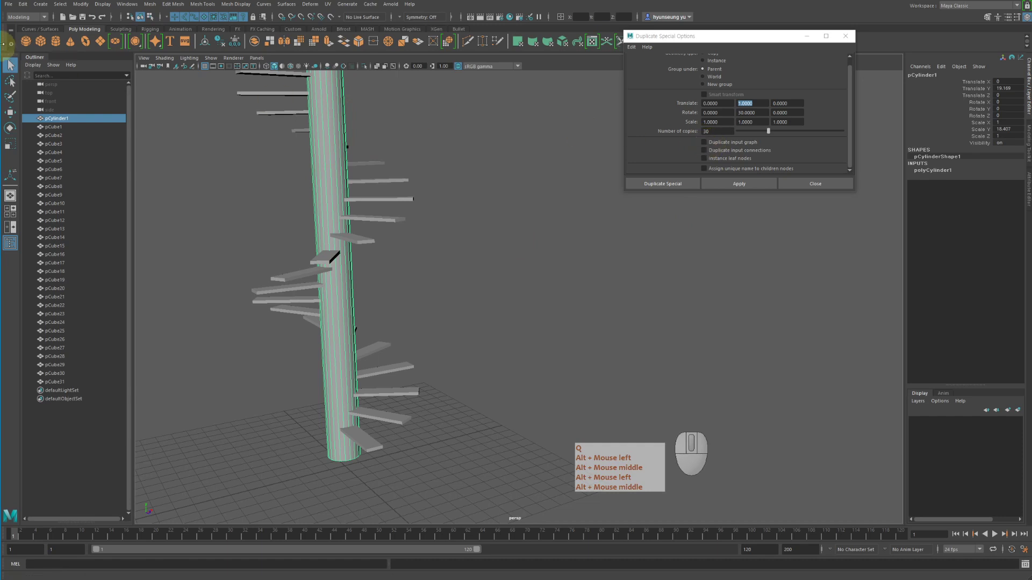
click(26, 41)
alt+middle_drag(380, 299, 453, 227)
alt+drag(454, 228, 424, 295)
key(r)
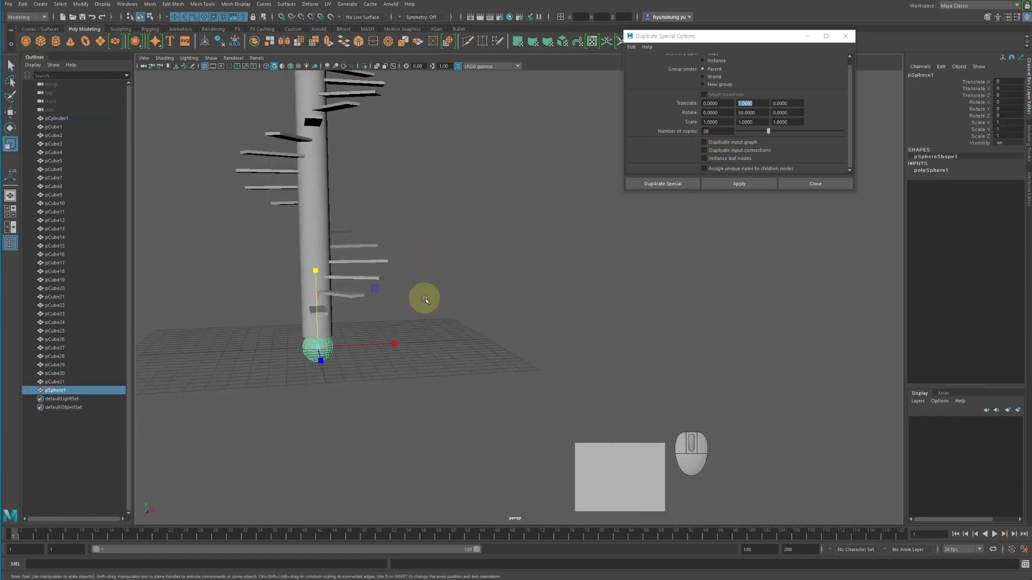
middle_drag(477, 353, 404, 349)
key(z)
drag(318, 347, 323, 440)
- Move the sphere away from the column to about X -6.35, Y 3.7, Z 12.33
key(w)
drag(400, 415, 307, 423)
alt+middle_drag(307, 423, 352, 349)
drag(352, 349, 306, 332)
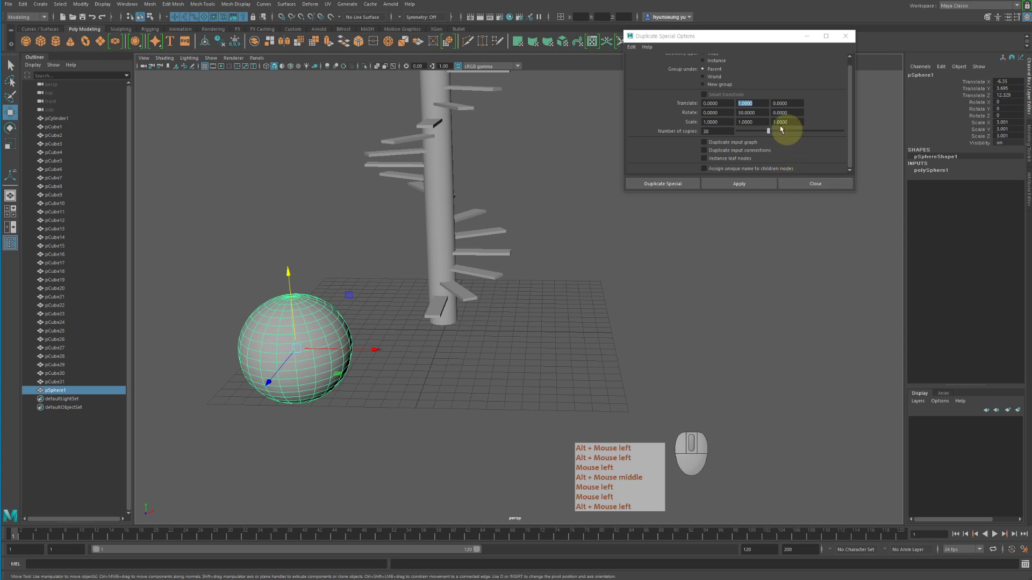
- Reset the Duplicate Special Y translation and Y rotation to 0 and set the number of copies to 5
click(758, 104)
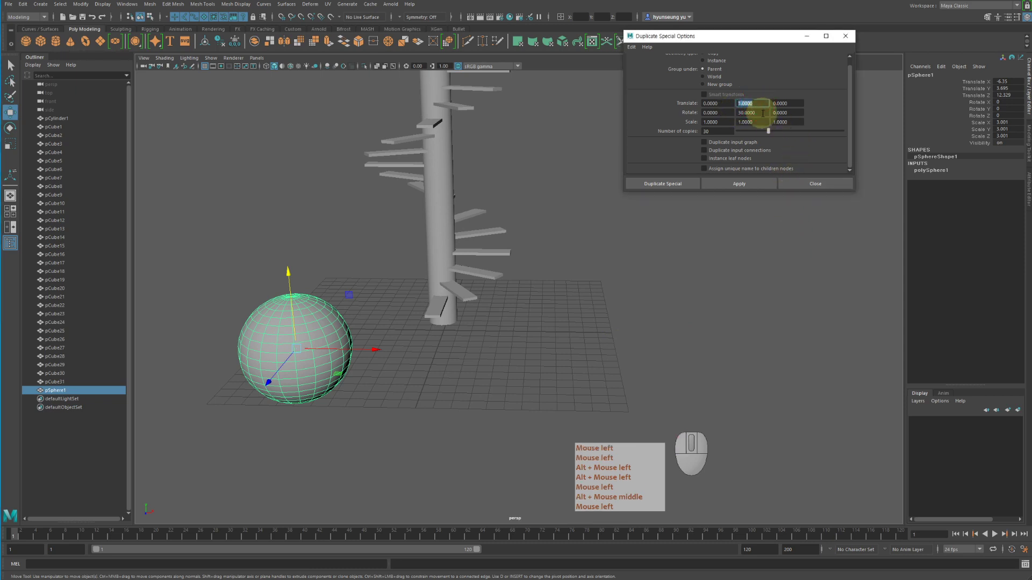
text(0)
key(Tab)
text(0)
key(Tab)
text(0)
key(Tab)
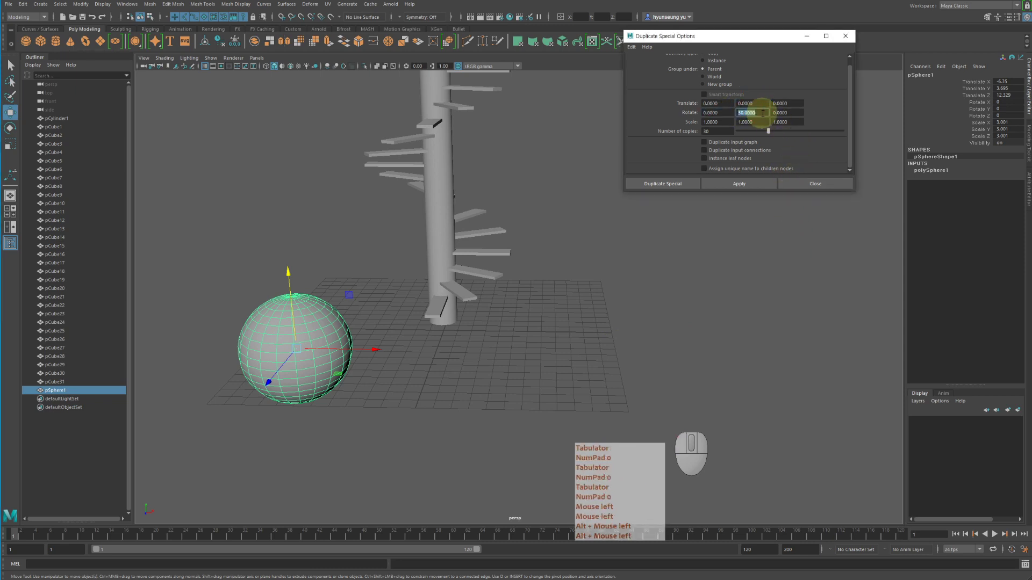
double_click(718, 131)
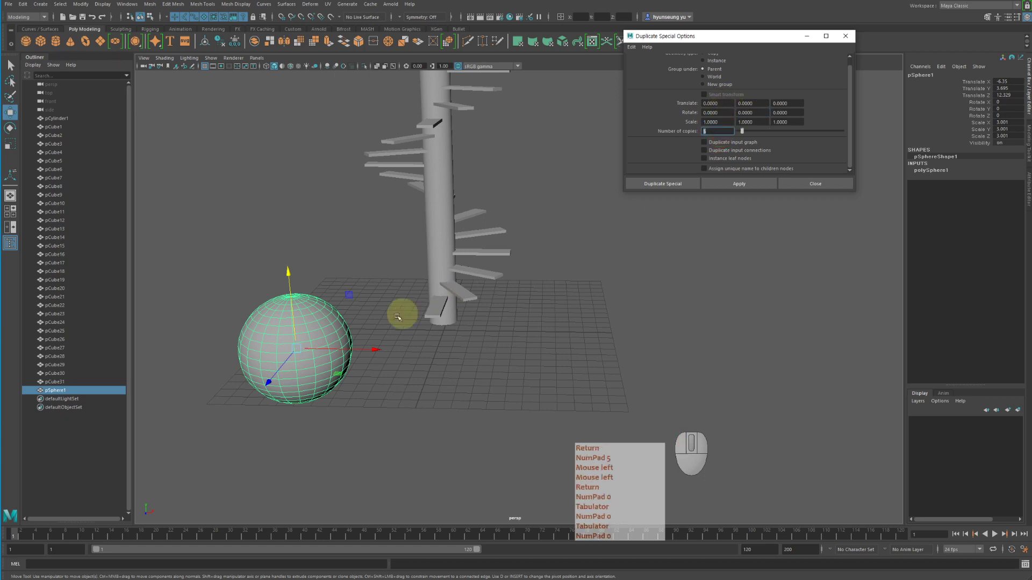
- Set the Duplicate Special X translation to 5 and the scale to 0.5 in X, Y and Z
double_click(732, 102)
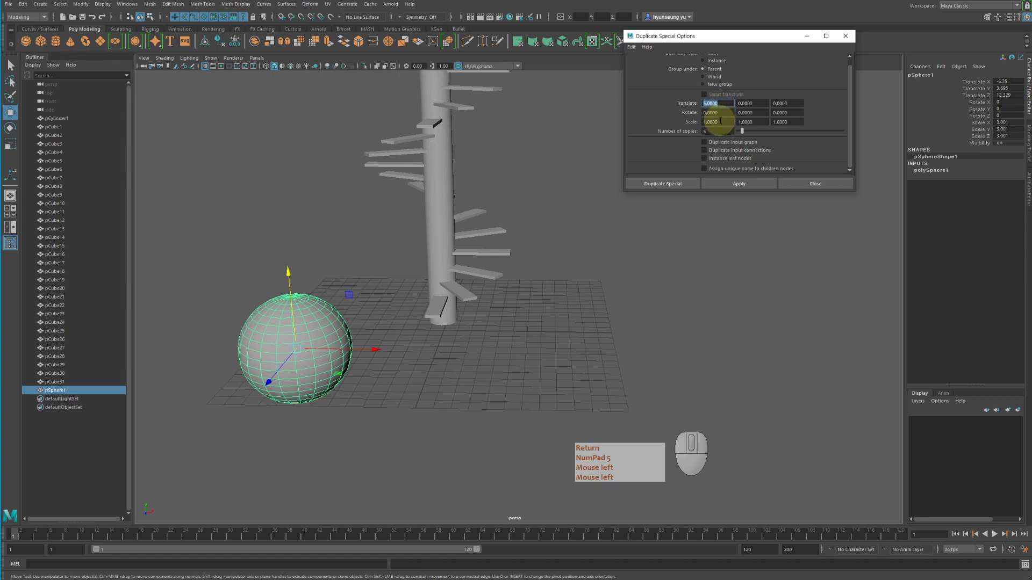
double_click(720, 122)
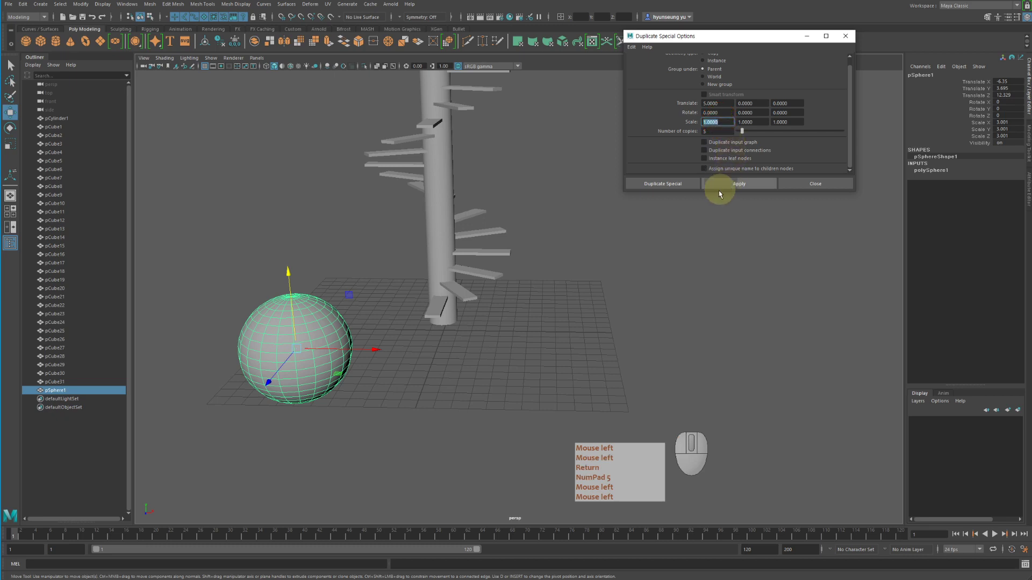
text(.5)
key(Tab)
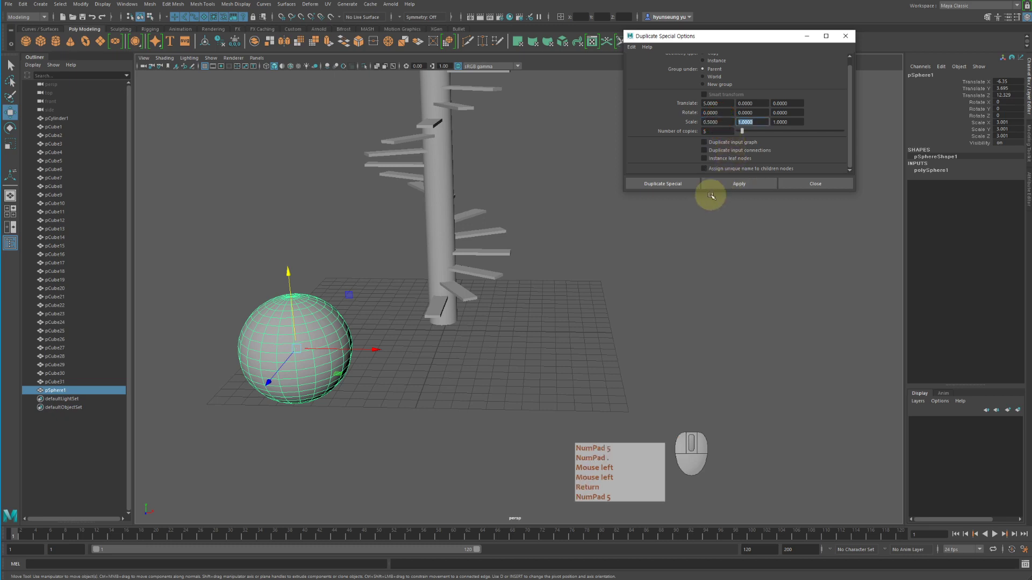
text(.5)
key(Tab)
text(.5)
key(Return)
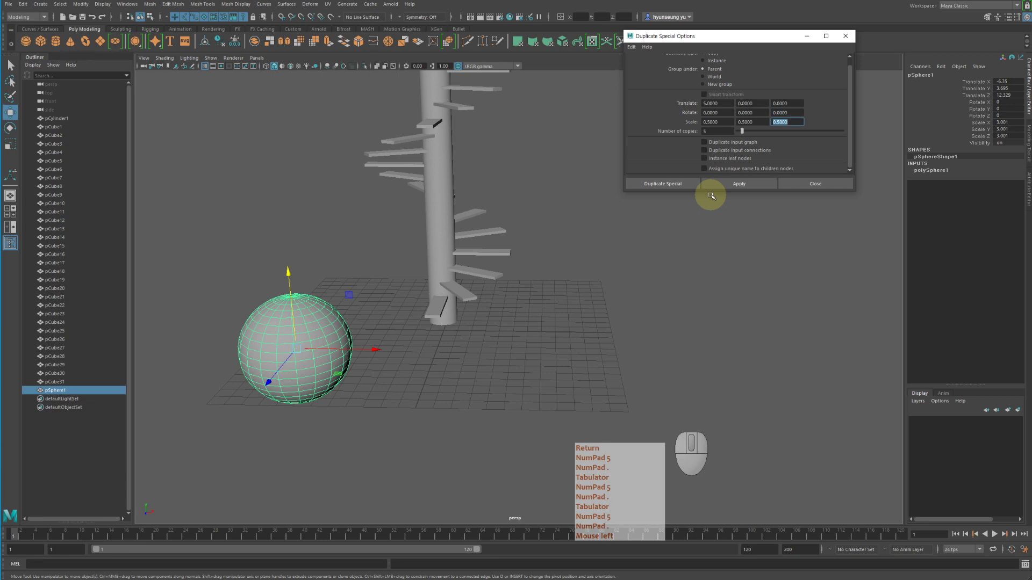
- Apply Duplicate Special to the sphere to make a row of five progressively smaller copies along X
click(744, 185)
alt+drag(525, 339, 536, 323)
alt+right_drag(537, 323, 573, 331)
alt+middle_drag(573, 331, 708, 319)
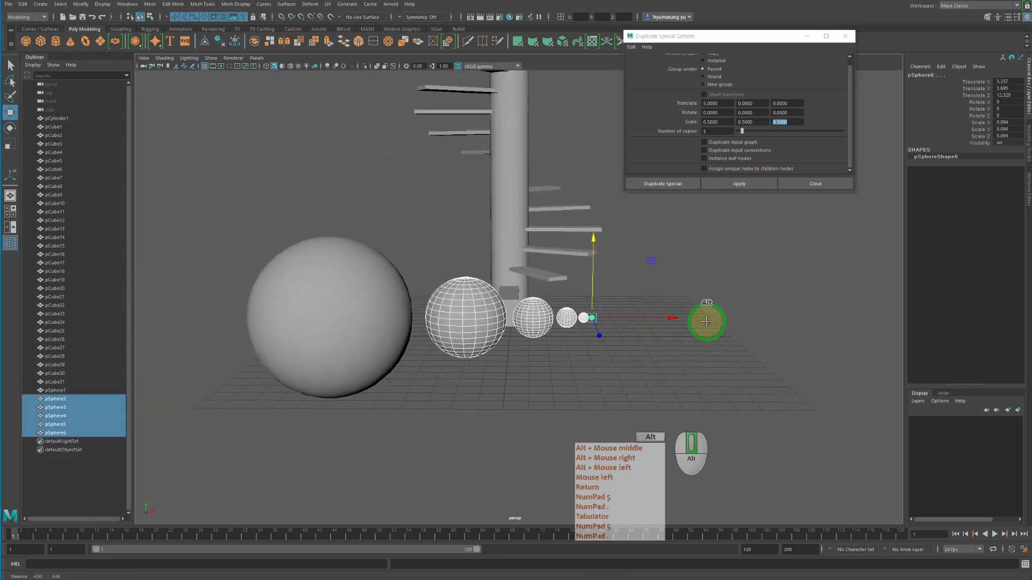
key(q)
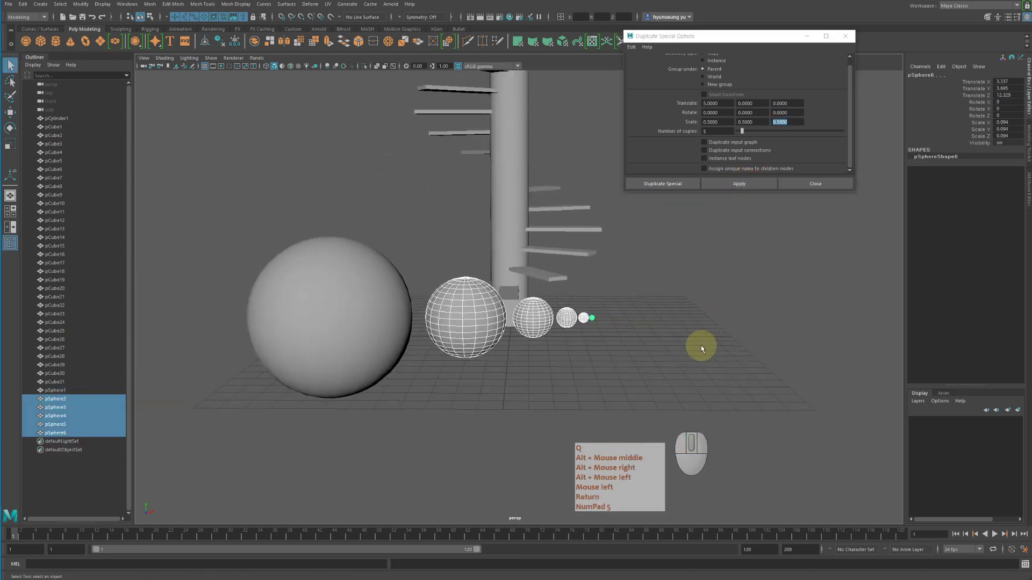
alt+drag(703, 348, 716, 340)
alt+middle_drag(717, 340, 733, 341)
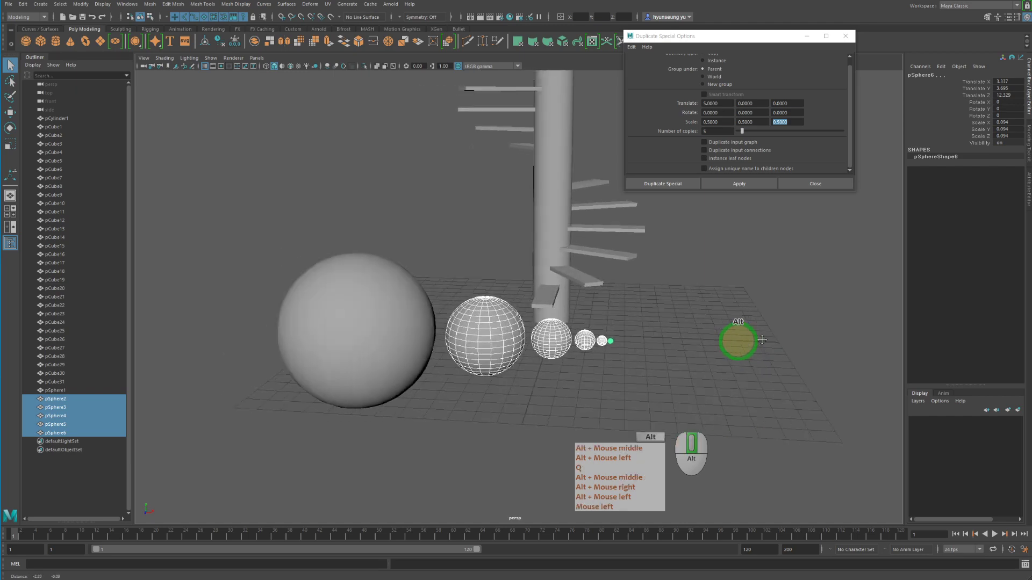
alt+drag(733, 341, 753, 343)
alt+middle_drag(753, 342, 779, 234)
- Select the original sphere and its first copy in turn to compare their scale and X translation values
click(437, 248)
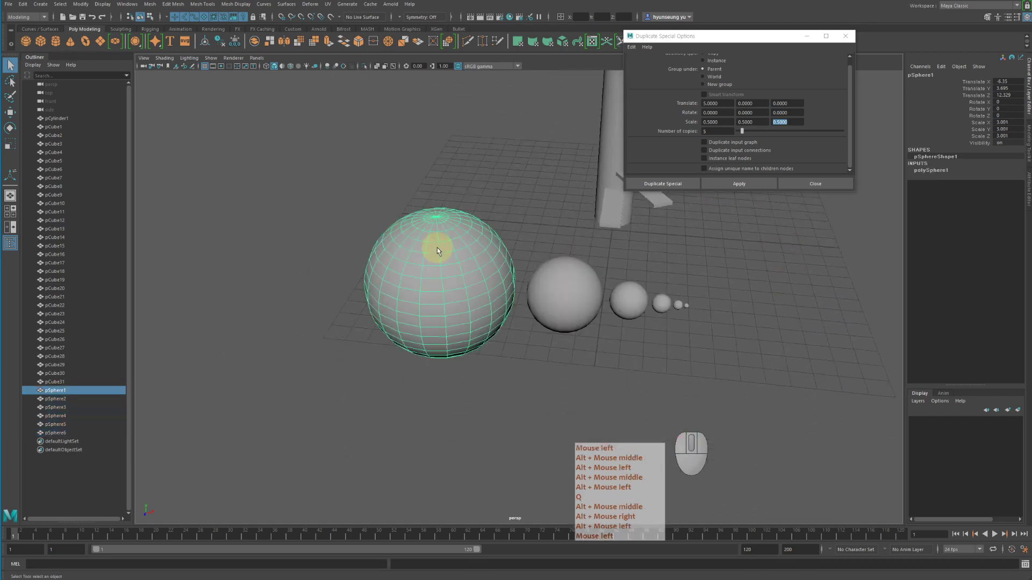
click(575, 281)
alt+drag(540, 324, 534, 304)
alt+middle_drag(534, 304, 415, 269)
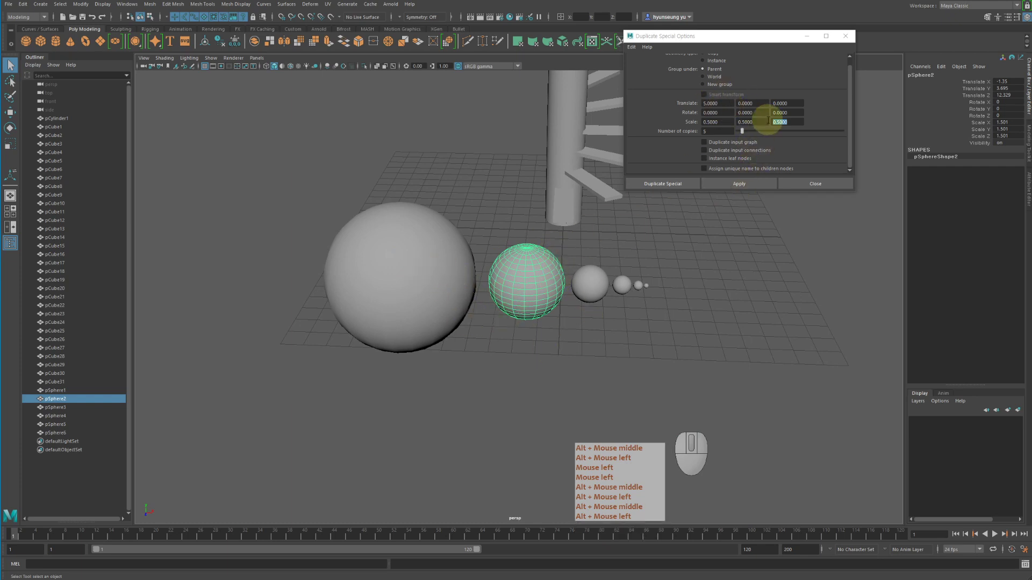
click(371, 225)
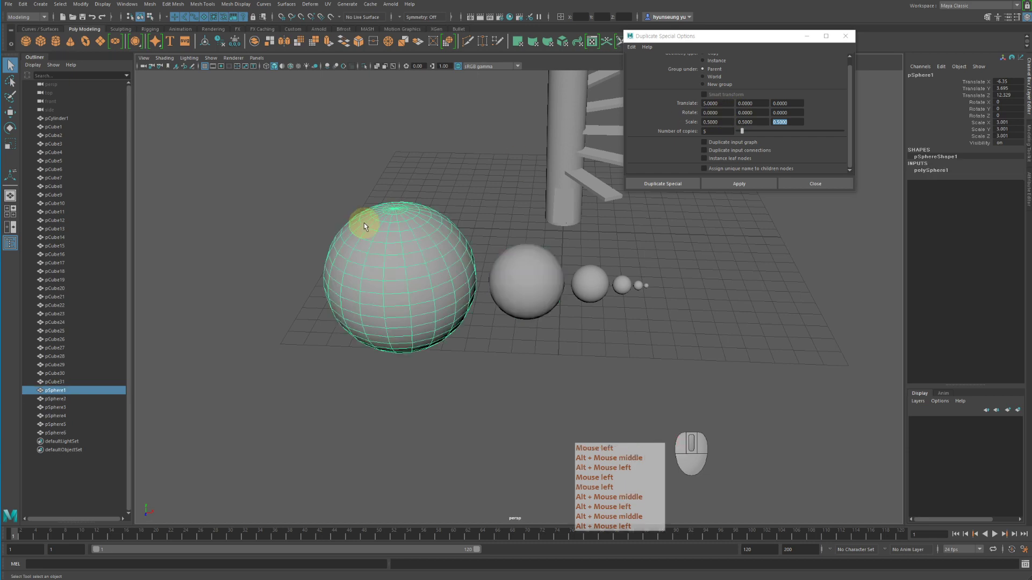
click(500, 281)
click(262, 287)
click(398, 277)
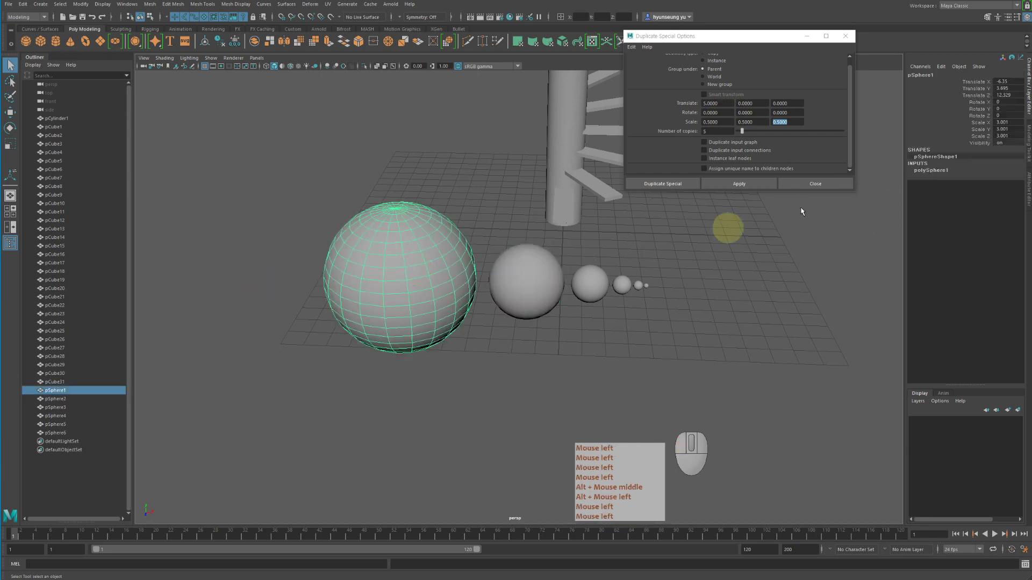
- Select the first and second sphere copies in turn to compare their scale and X translation values
click(530, 269)
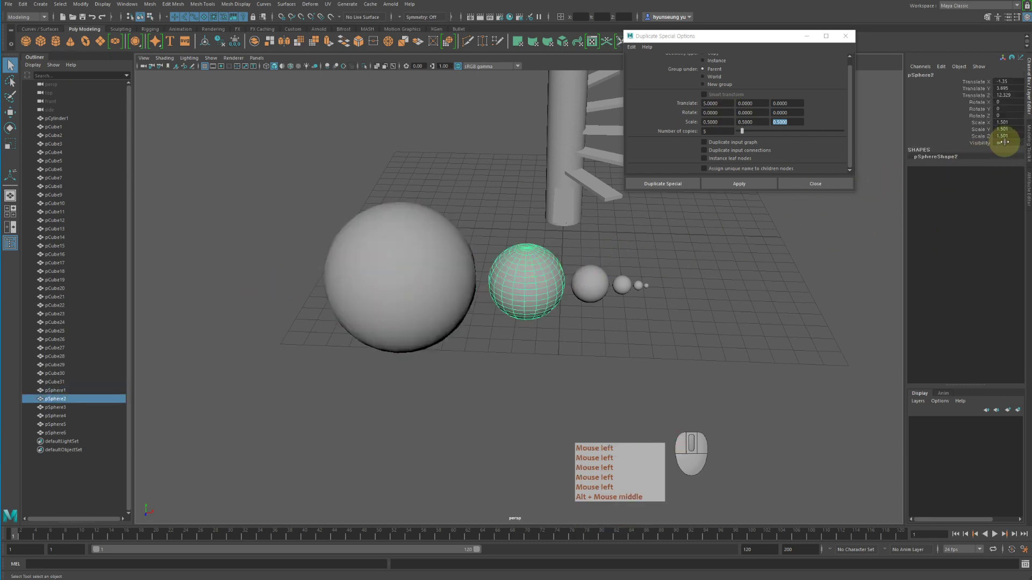
click(603, 338)
click(534, 263)
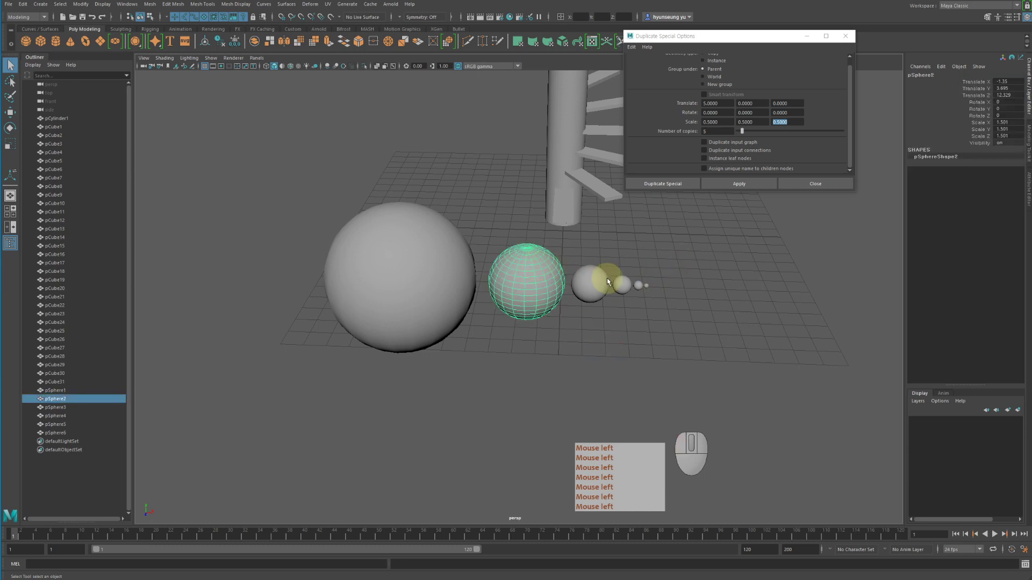
click(601, 286)
alt+drag(544, 315, 558, 277)
alt+right_drag(569, 282, 666, 298)
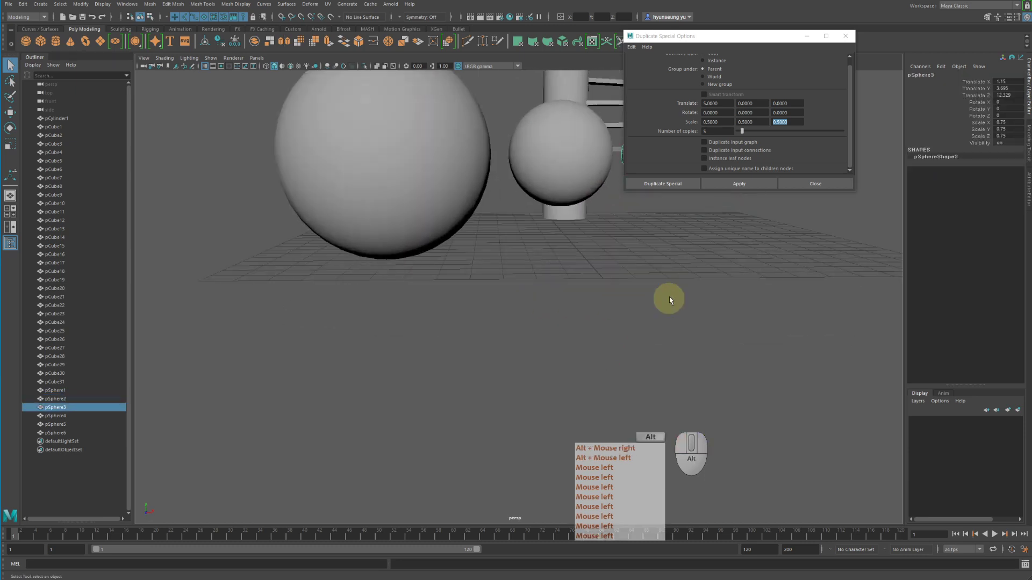
- Show the row of spheres in wireframe display to examine the spacing between the copies
alt+middle_drag(670, 299, 624, 352)
alt+drag(623, 353, 513, 355)
key(4)
alt+drag(580, 353, 576, 354)
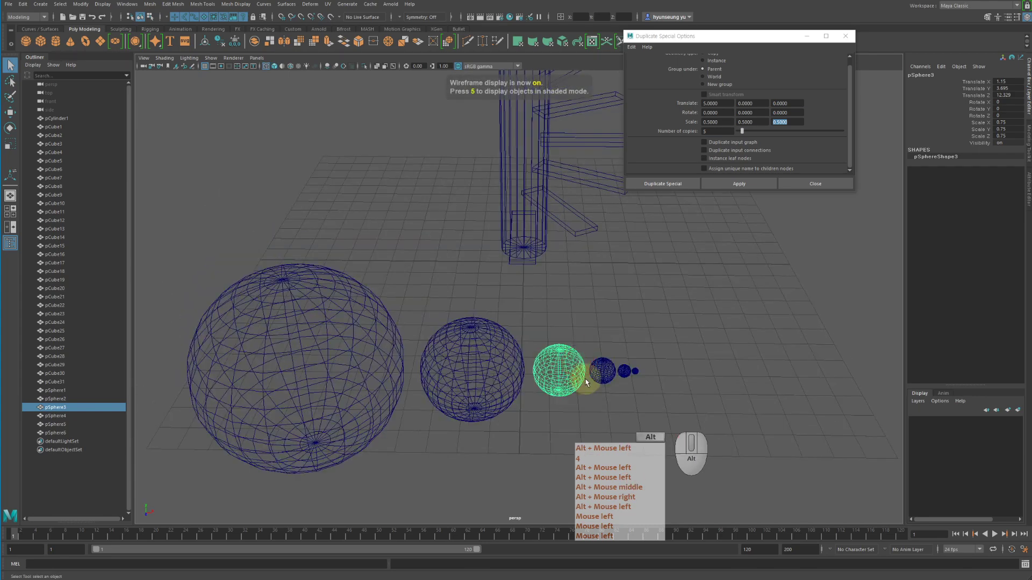
alt+middle_drag(576, 354, 575, 323)
alt+drag(575, 323, 494, 353)
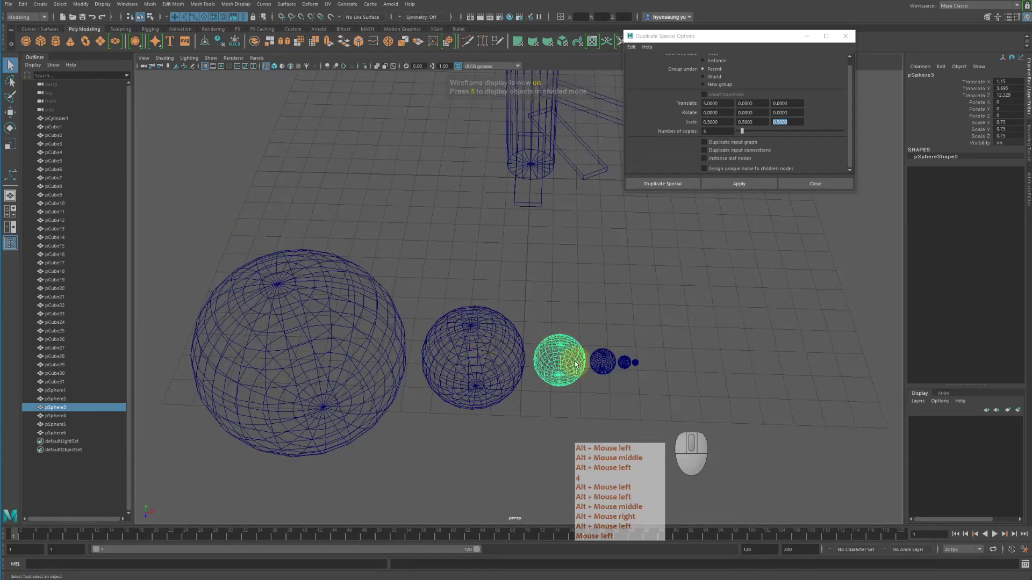
- Compare the X translation of the original sphere and its first copy with the Duplicate Special X offset
click(322, 338)
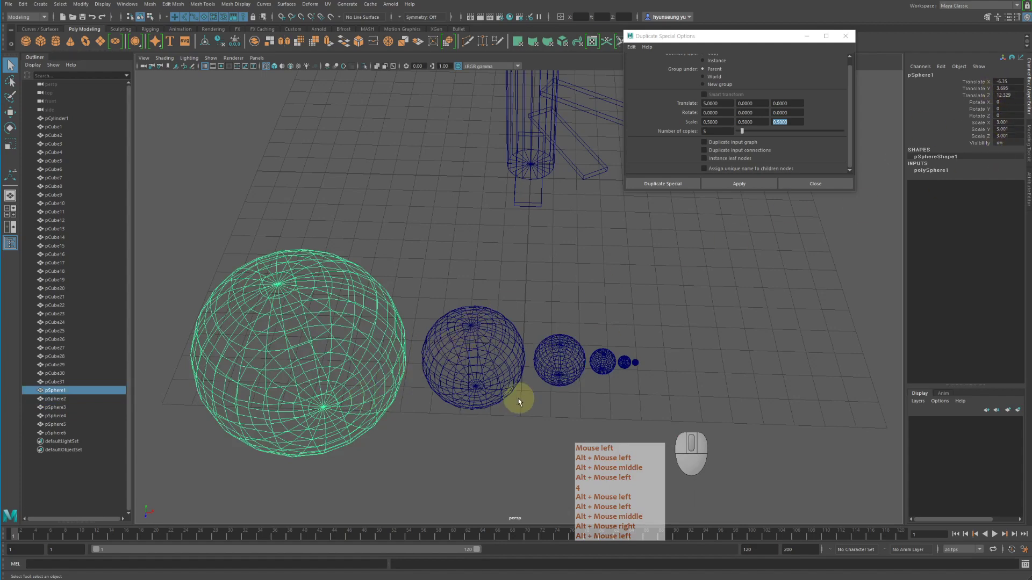
click(482, 314)
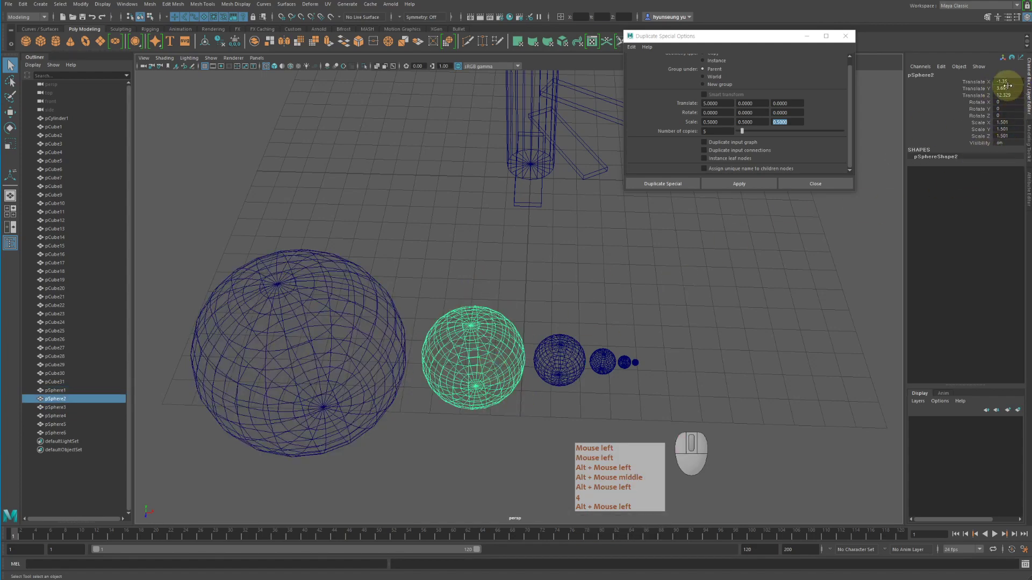
click(723, 104)
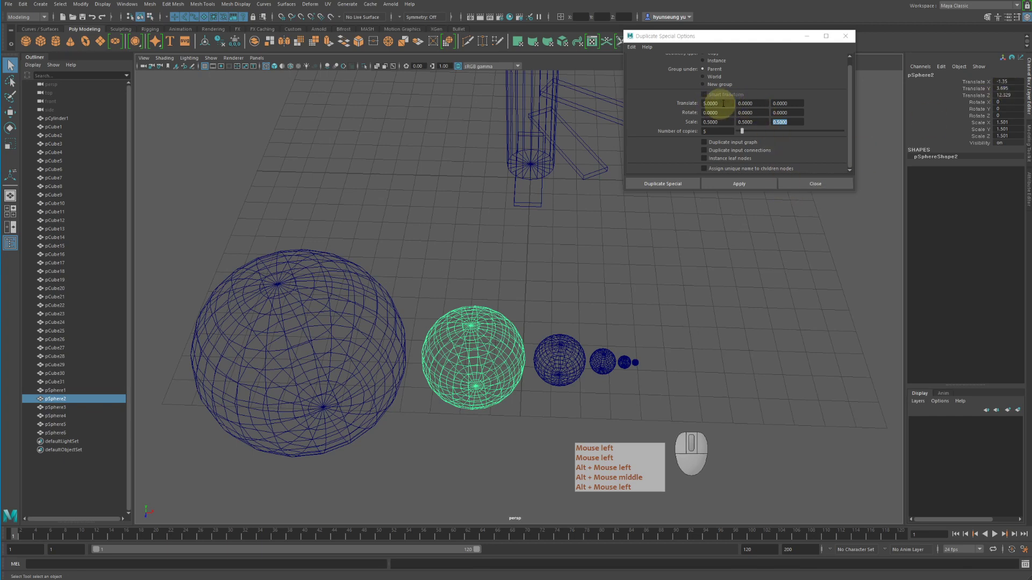
double_click(711, 103)
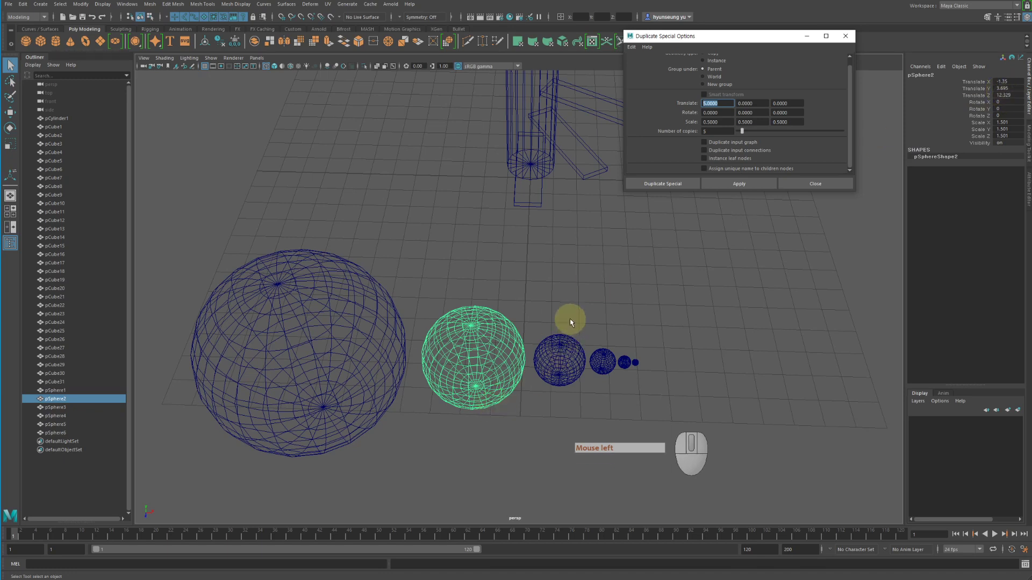
- Select the smaller sphere copies one after another to check their X translation, and select all the copies together
drag(556, 322, 552, 460)
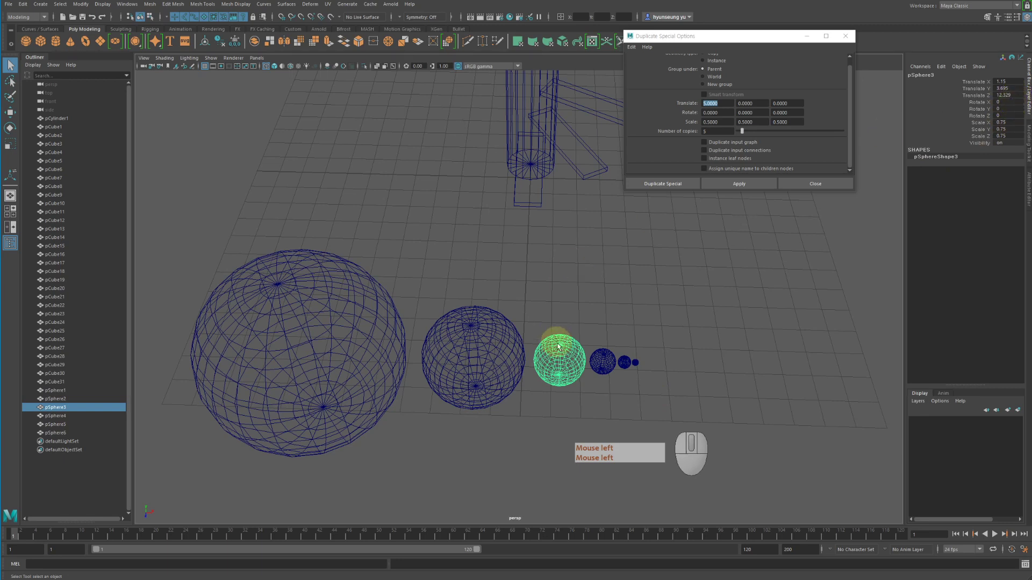
drag(601, 339, 593, 440)
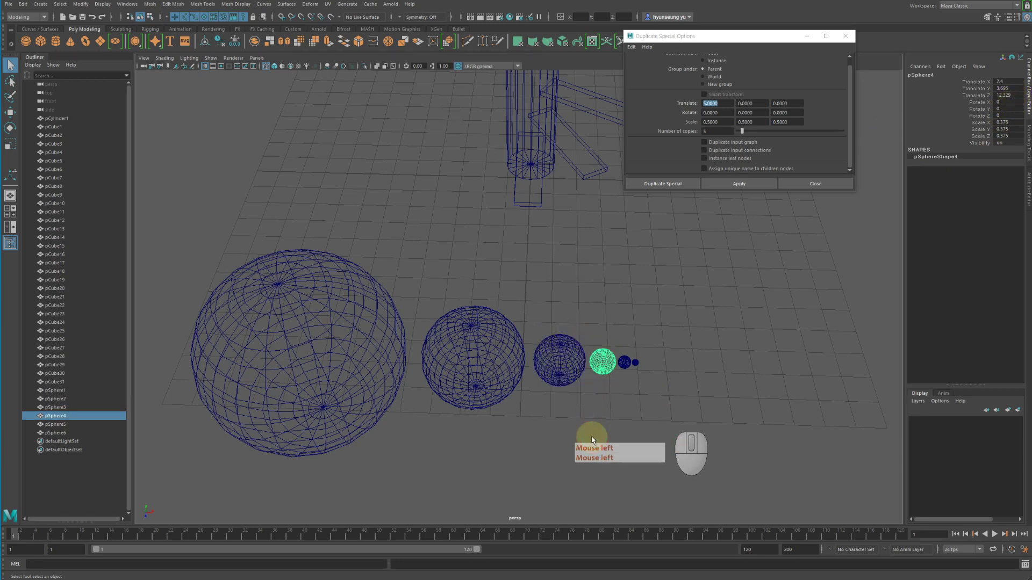
click(623, 362)
click(641, 417)
drag(638, 408, 521, 309)
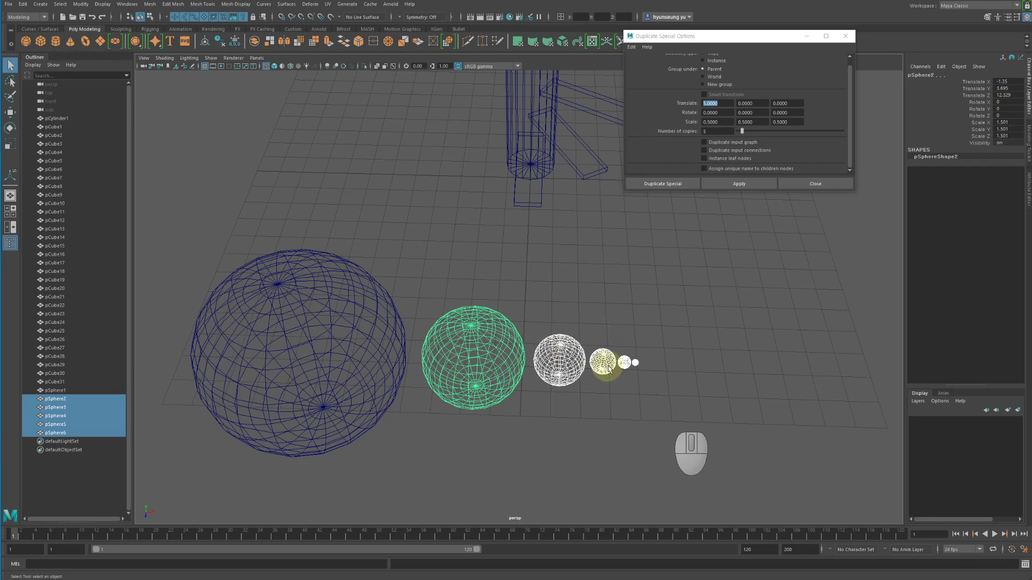
- Examine the selected sphere copies from the side and from above, and return the viewport to shaded display
key(alt)
alt+drag(598, 412, 580, 395)
alt+right_drag(581, 395, 548, 362)
alt+middle_drag(548, 362, 548, 428)
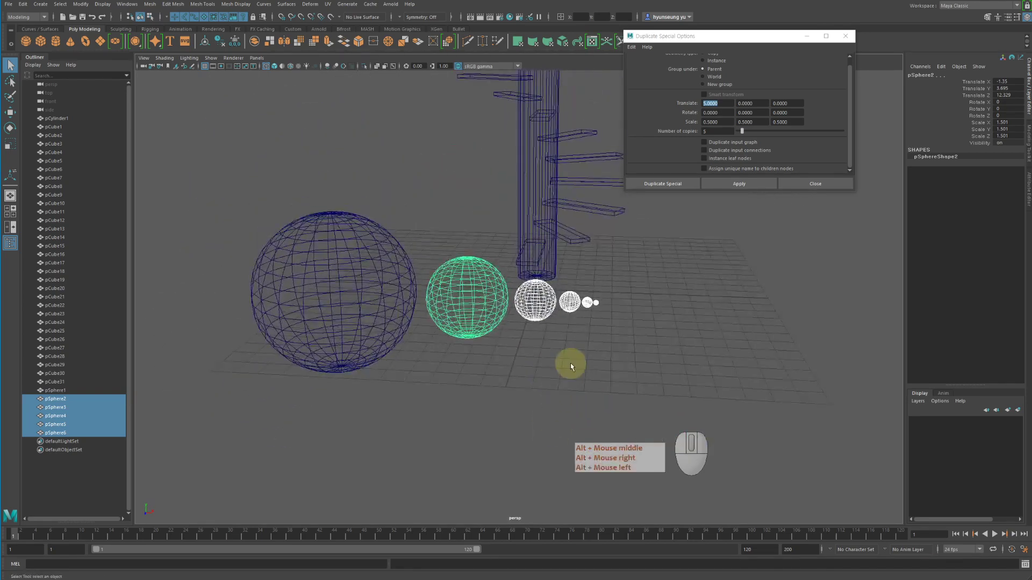
alt+drag(579, 376, 587, 392)
alt+middle_drag(587, 392, 665, 323)
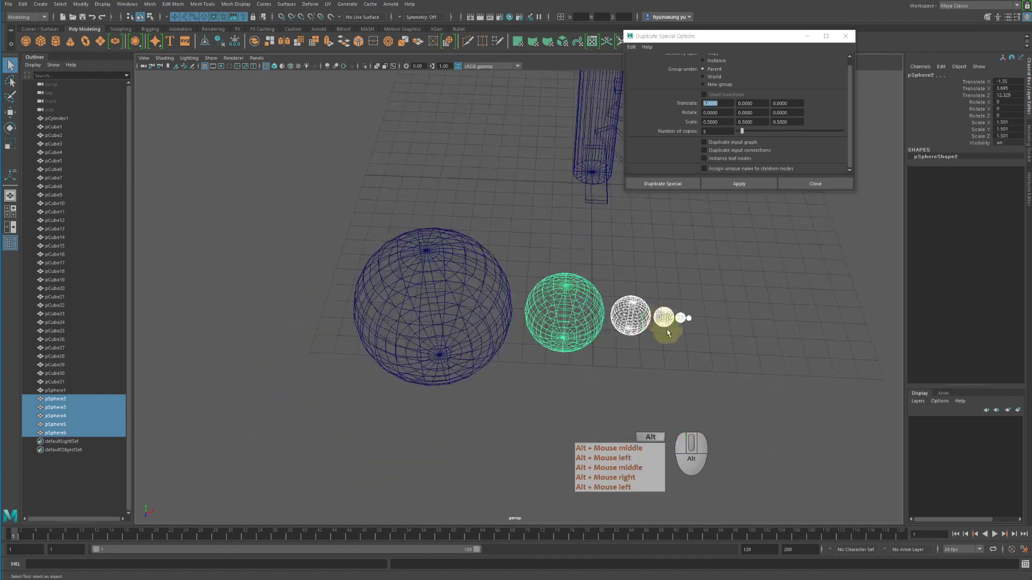
alt+drag(666, 322, 680, 355)
alt+middle_drag(681, 355, 721, 329)
key(4)
alt+drag(707, 348, 697, 364)
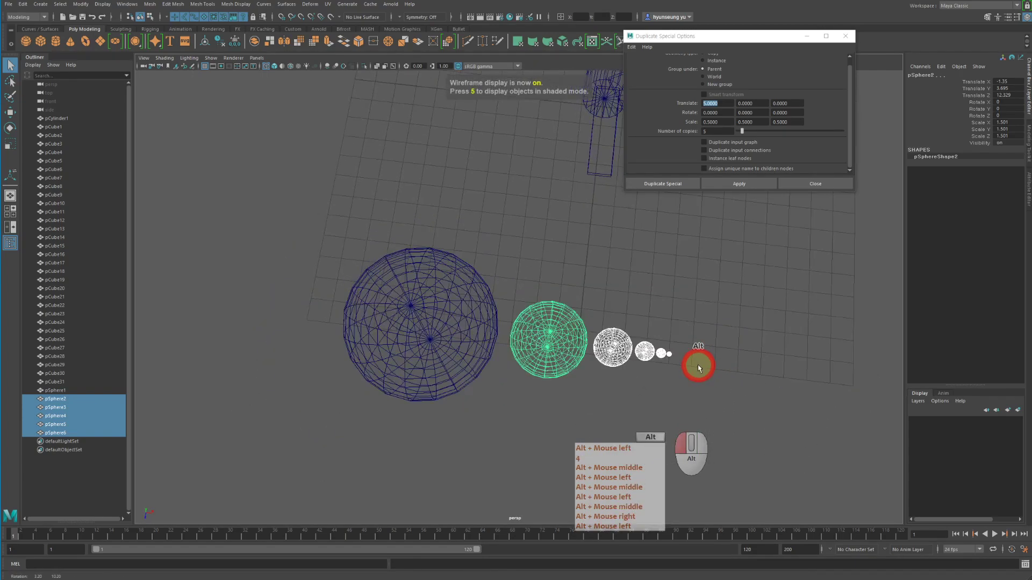
key(5)
alt+middle_drag(709, 395, 650, 371)
alt+drag(651, 371, 592, 346)
- Select each sphere in the row from largest to smallest to compare their transform values
click(371, 307)
click(487, 322)
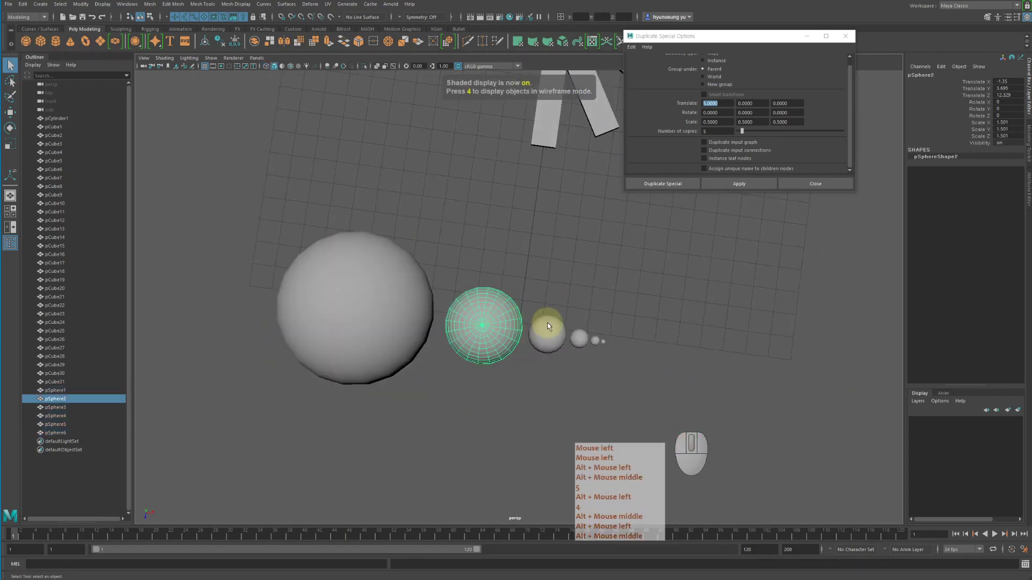
click(547, 324)
click(578, 338)
click(595, 340)
click(603, 342)
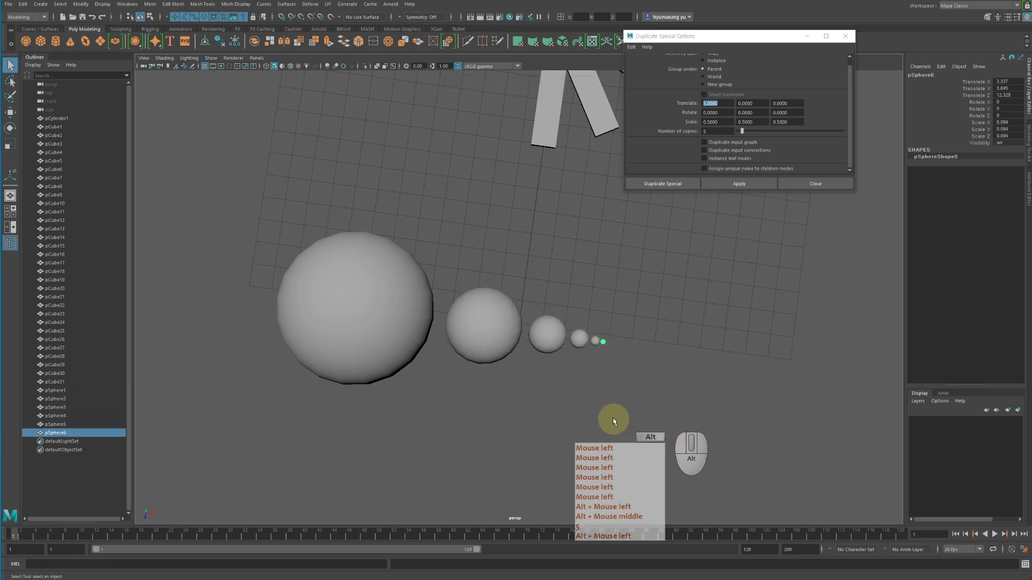
- Try moving the smaller sphere copies along X with the Move tool to spread them out evenly
alt+right_drag(613, 418, 526, 373)
click(499, 314)
click(564, 360)
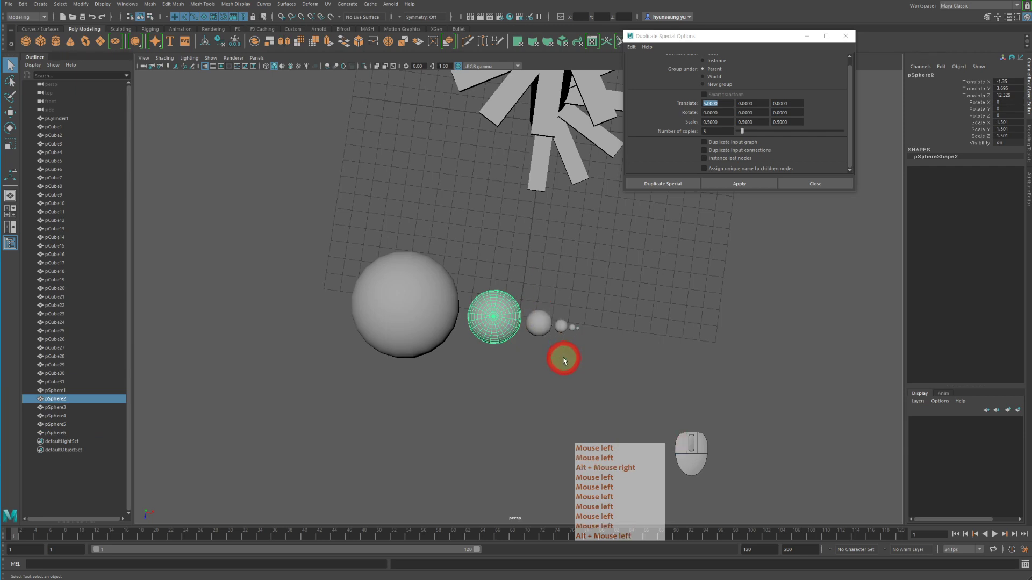
key(w)
click(538, 322)
drag(535, 285, 660, 342)
drag(579, 302, 611, 357)
middle_drag(690, 347, 759, 357)
drag(656, 321, 705, 379)
middle_drag(793, 388, 798, 386)
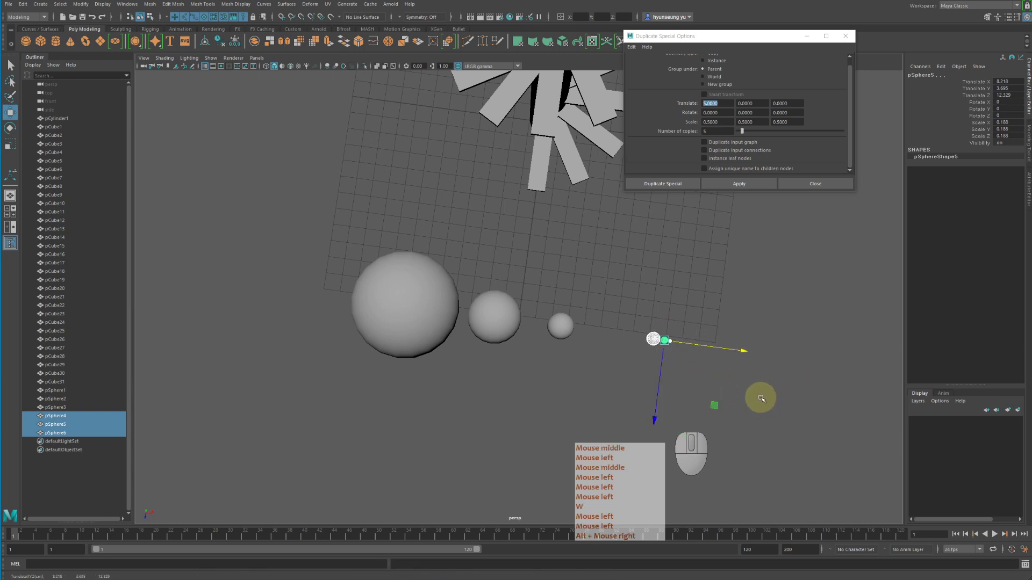
- Undo the X moves of the smaller sphere copies
key(z)
key(z)
key(z)
key(z)
key(z)
key(z)
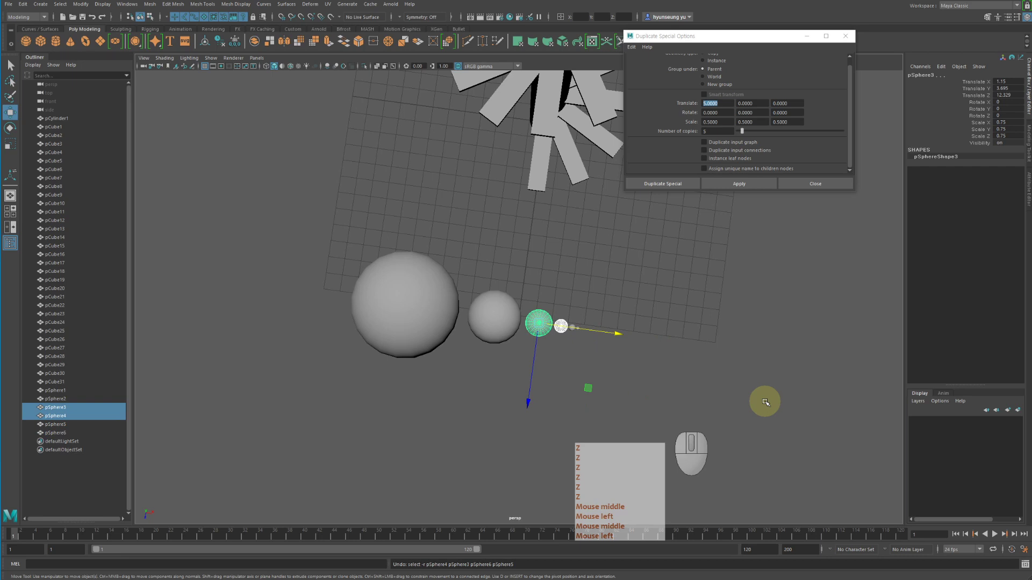
- Review the Duplicate Special geometry, grouping, translate, rotate, scale and copy-count options against the staircase and the sphere row
alt+drag(638, 272, 628, 273)
alt+middle_drag(628, 273, 626, 276)
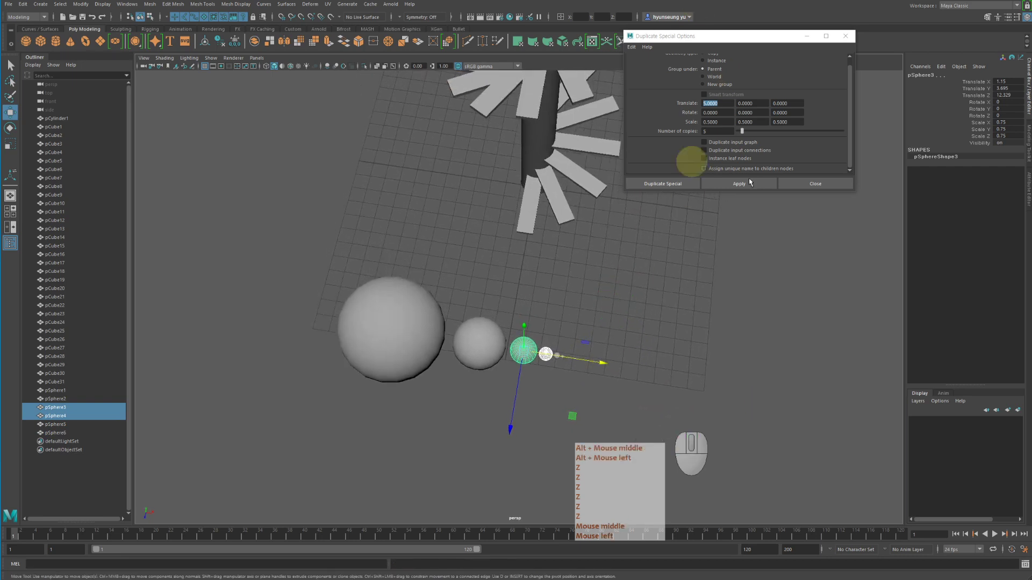
drag(700, 104, 681, 114)
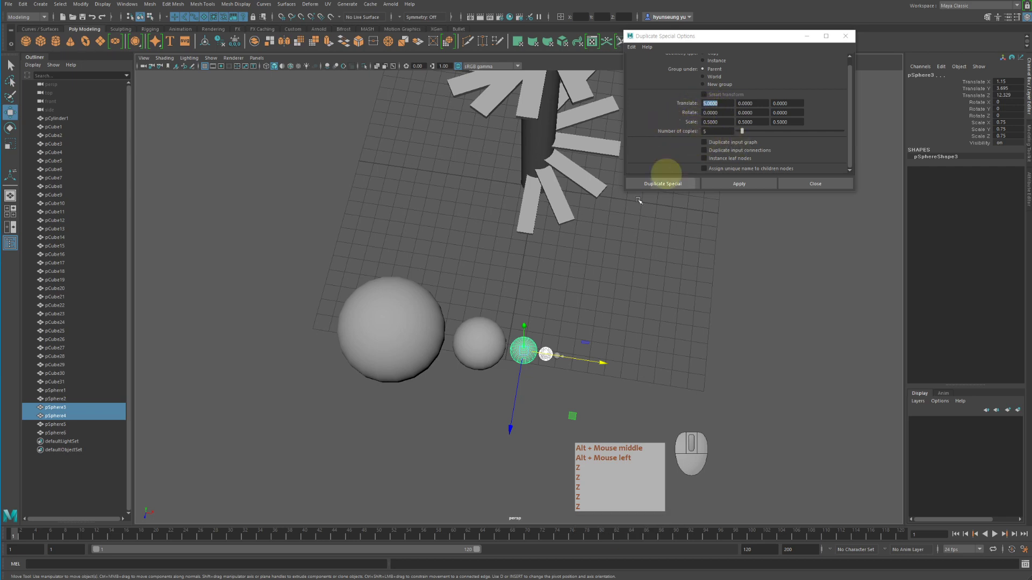
alt+middle_drag(570, 281, 567, 316)
alt+drag(566, 315, 572, 329)
alt+right_drag(572, 329, 491, 306)
alt+middle_drag(491, 307, 500, 327)
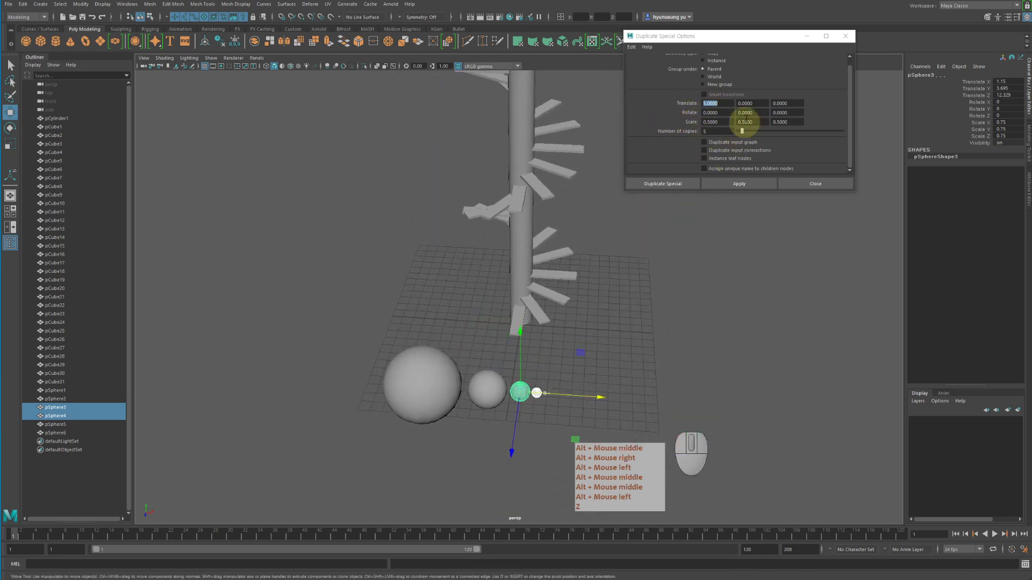
scroll(741, 121, up, 1)
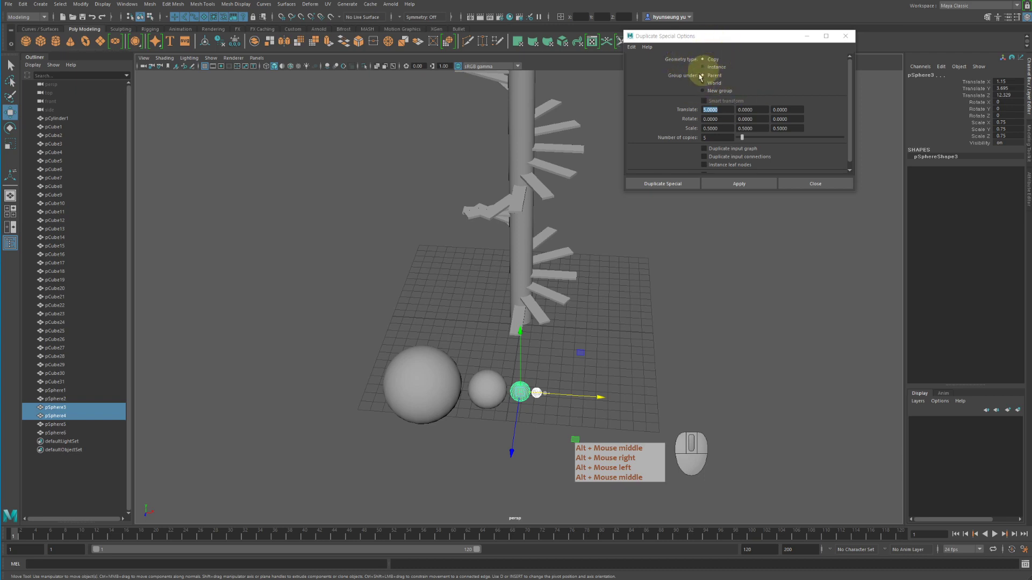
alt+middle_drag(628, 379, 594, 368)
alt+right_drag(594, 369, 502, 329)
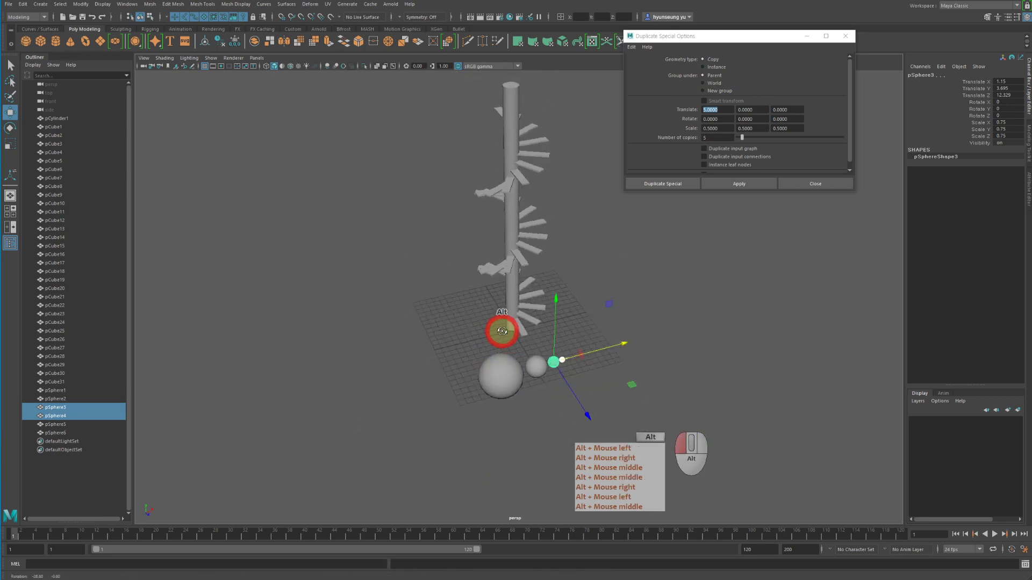
alt+drag(502, 329, 546, 317)
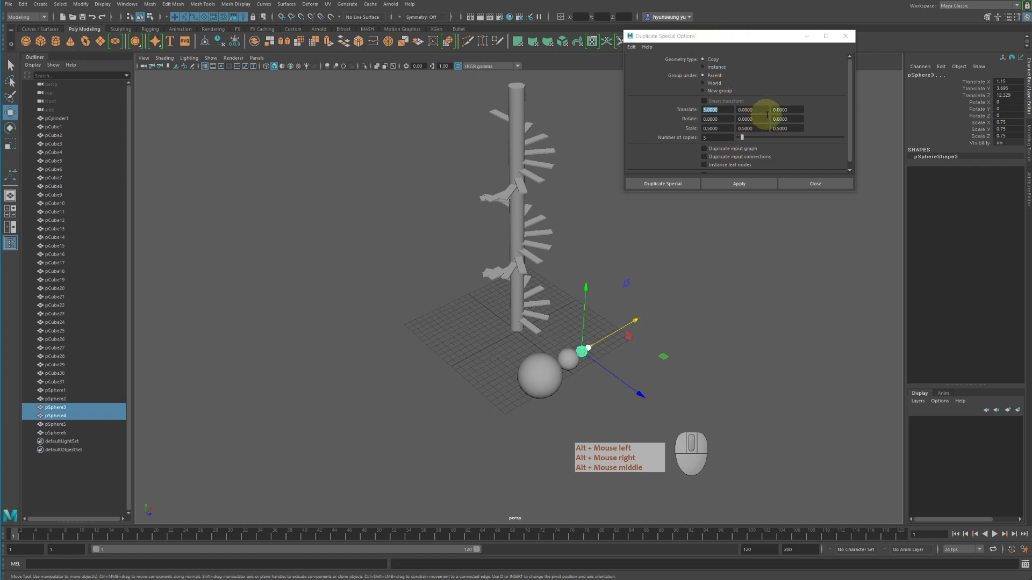
scroll(769, 113, down, 1)
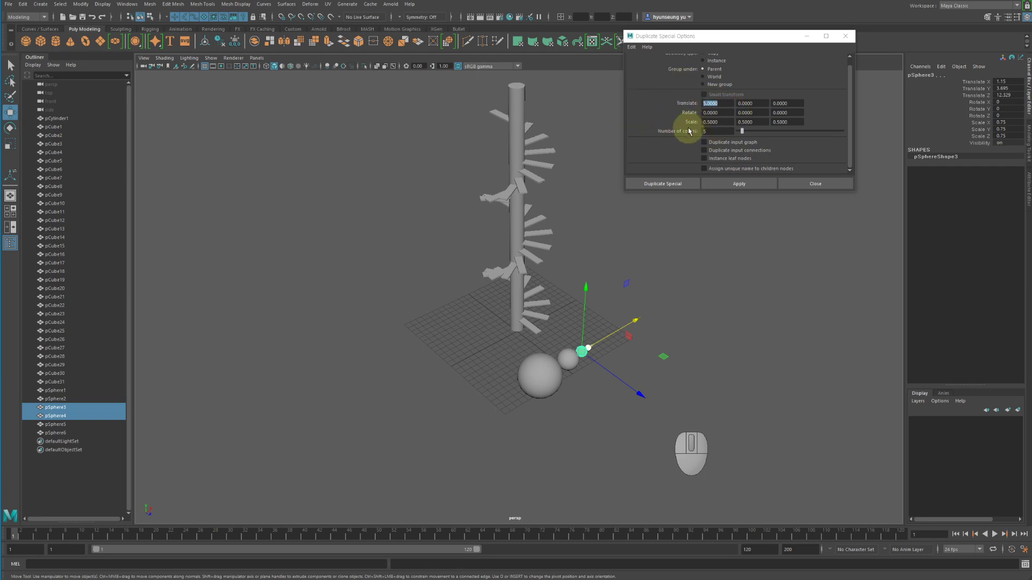
- Close the Duplicate Special options and delete the whole staircase and all the spheres from the scene
click(817, 184)
alt+drag(706, 302, 543, 281)
alt+right_drag(544, 281, 532, 301)
drag(373, 139, 738, 404)
key(Delete)
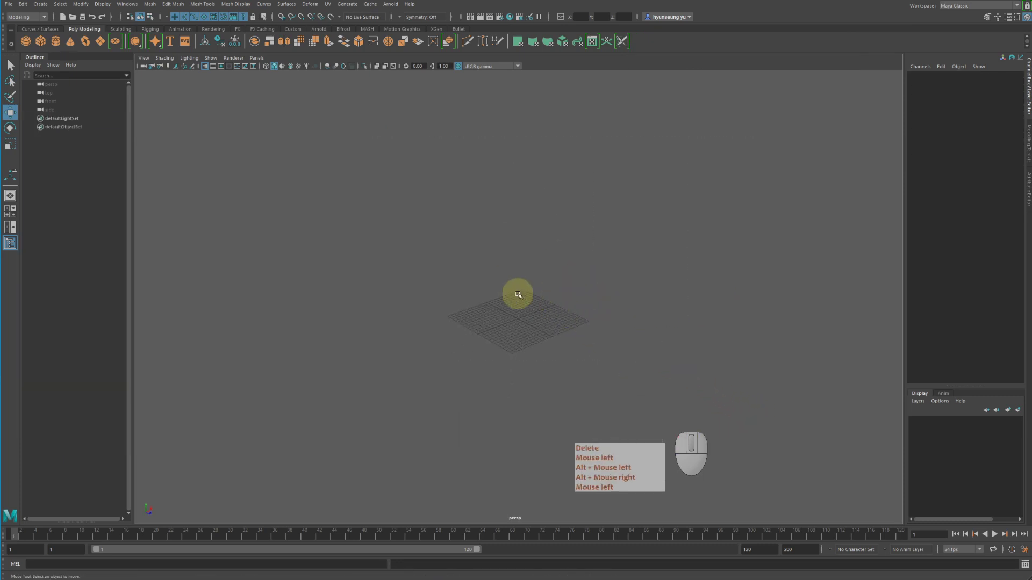
- Locate the Duplicate with Transform command and create a new polygon cube at the origin
click(22, 4)
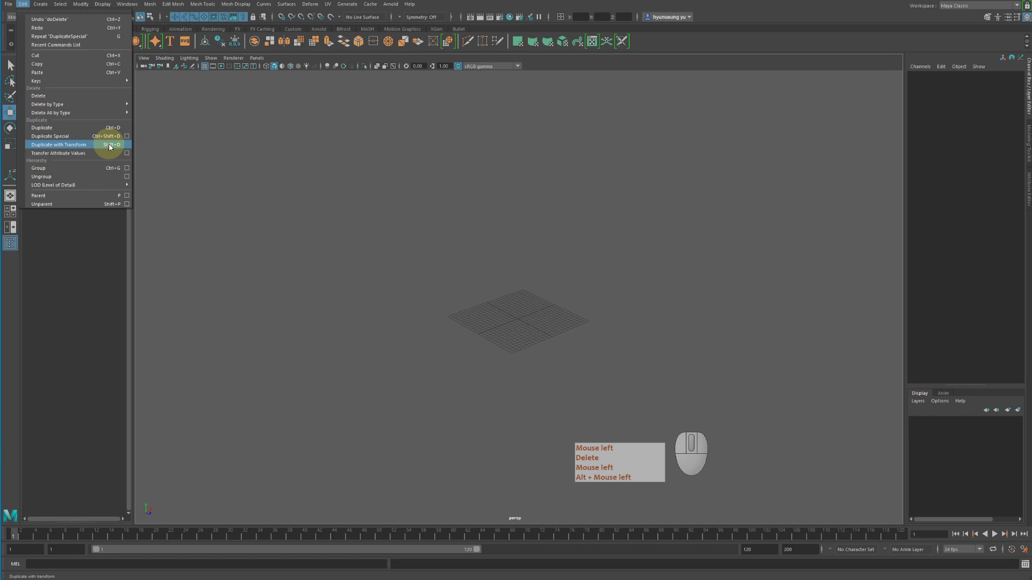
alt+drag(258, 153, 285, 161)
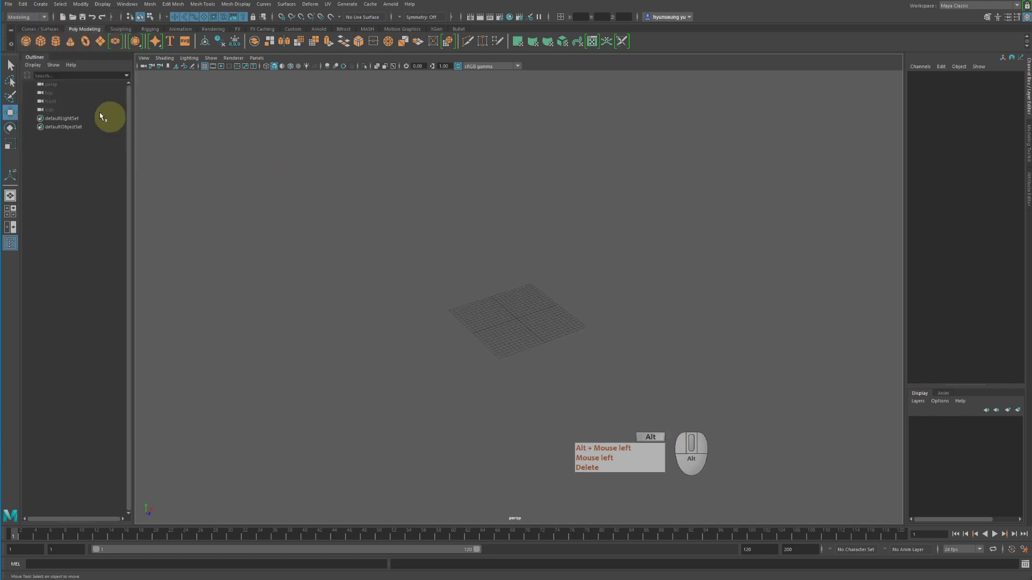
click(42, 44)
key(f)
alt+right_drag(543, 269, 392, 258)
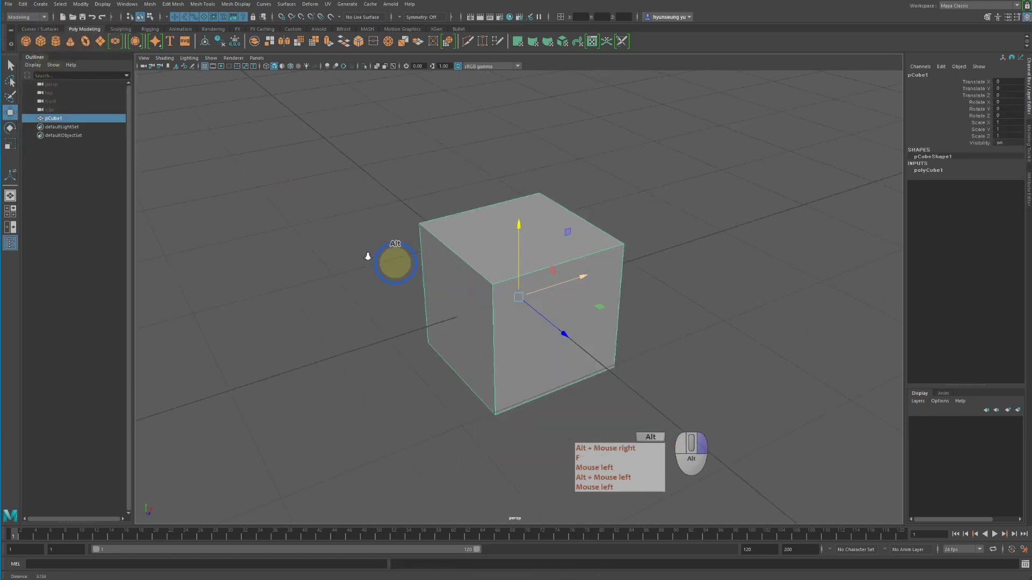
- Scale the cube into a thin upright block, about 0.26 in X and 1.72 in Y
key(r)
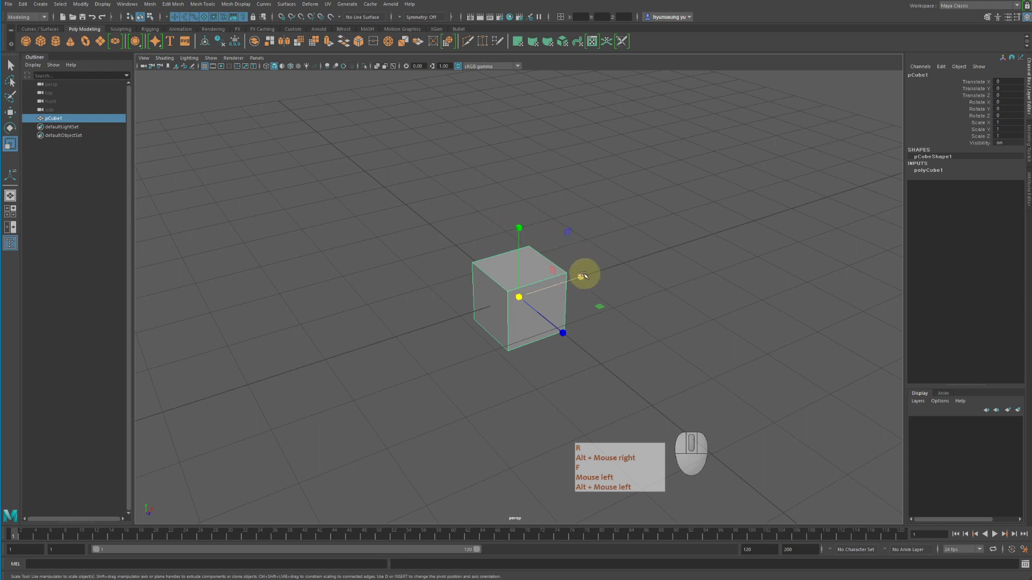
drag(581, 277, 523, 286)
drag(521, 235, 524, 184)
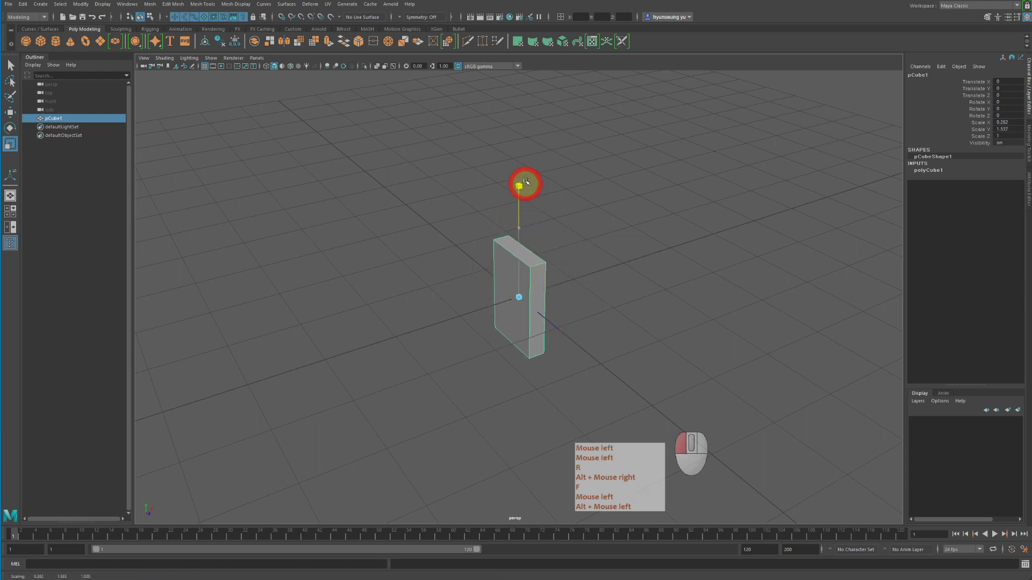
- Move the block up to about 0.96 in Y and along X to about -2.42
key(w)
drag(517, 228, 411, 239)
key(w)
alt+right_drag(411, 240, 277, 237)
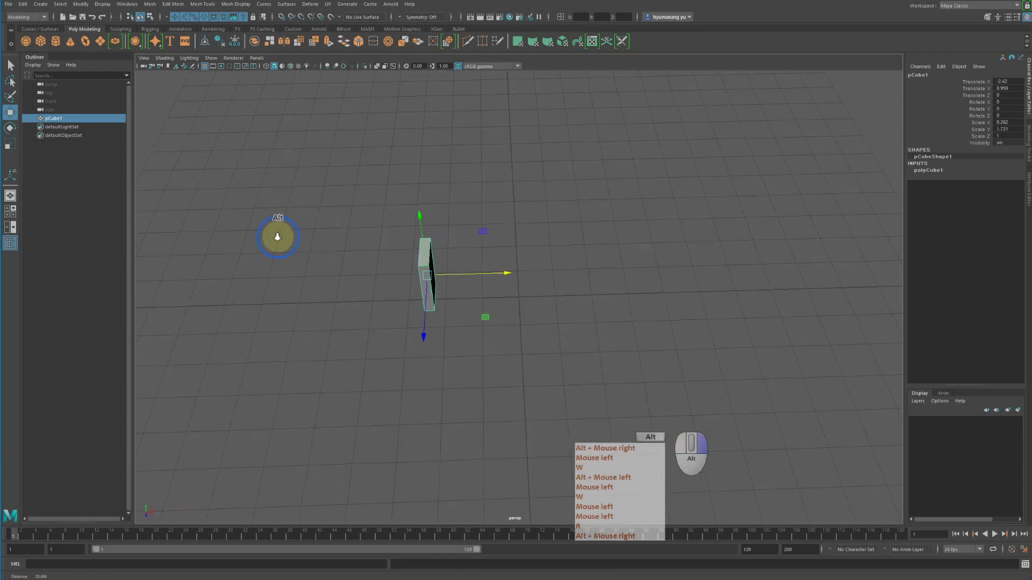
alt+middle_drag(434, 234, 458, 239)
alt+drag(458, 239, 458, 245)
alt+middle_drag(584, 298, 595, 267)
alt+right_drag(595, 266, 470, 259)
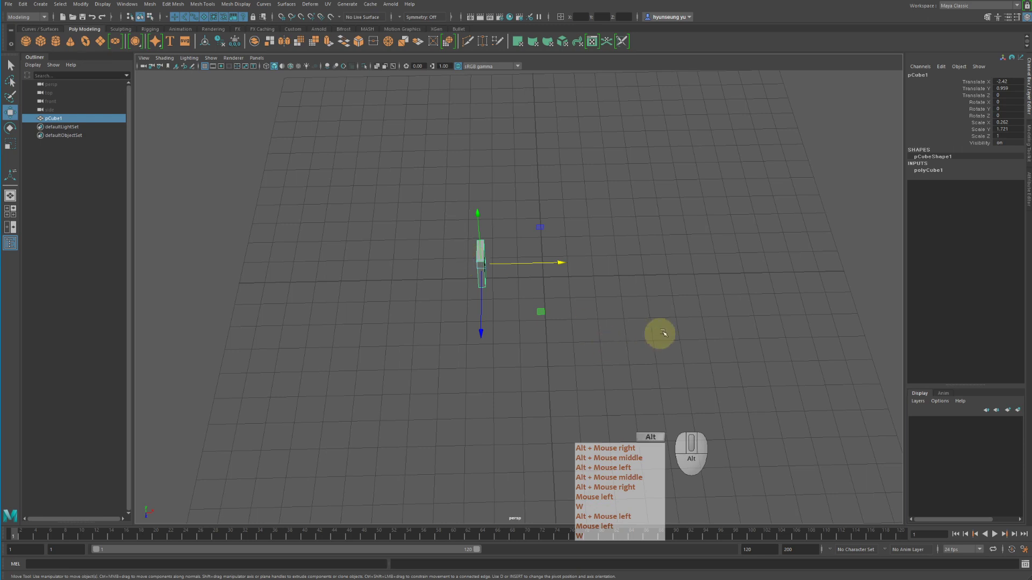
- Duplicate the block with Duplicate with Transform and move the copy along X to about -1.66
alt+drag(661, 333, 663, 327)
alt+middle_drag(663, 327, 603, 293)
alt+drag(603, 292, 611, 294)
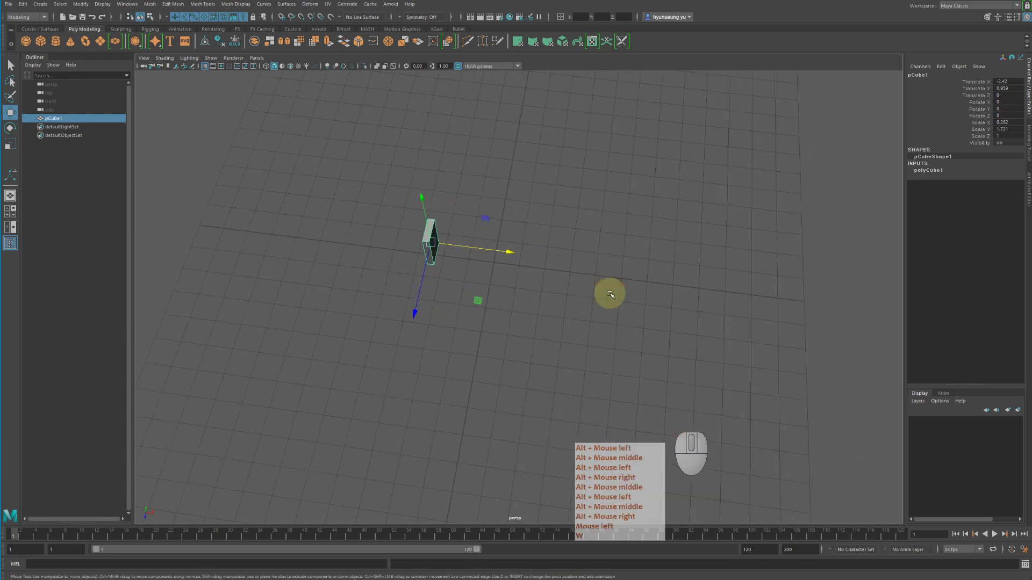
key(shift+d)
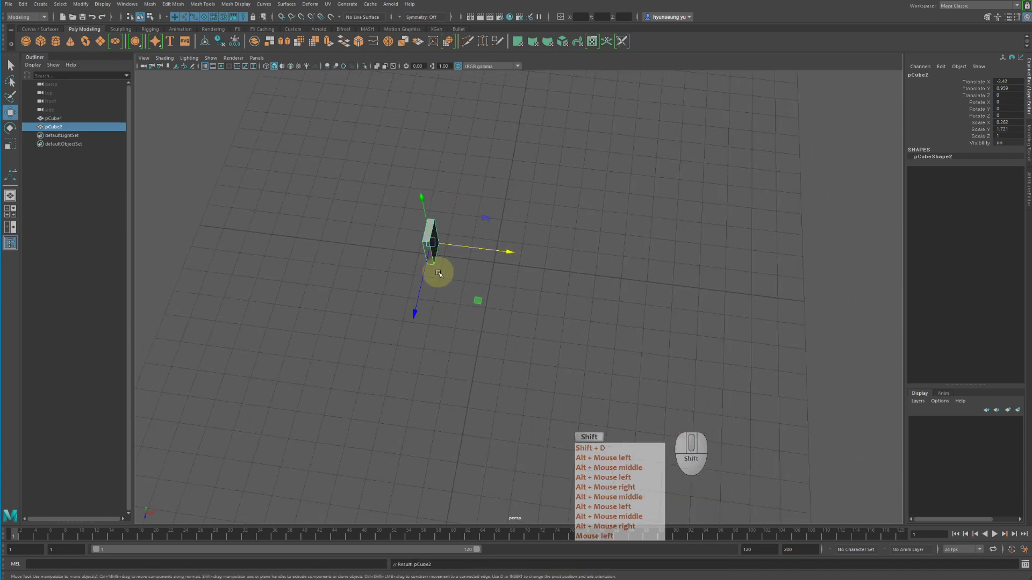
click(23, 4)
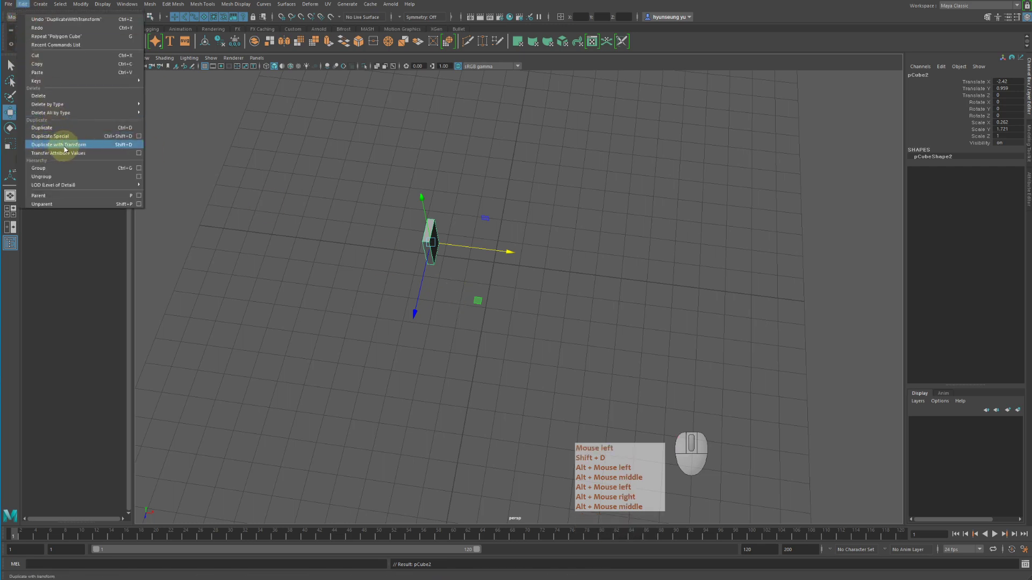
drag(511, 253, 529, 256)
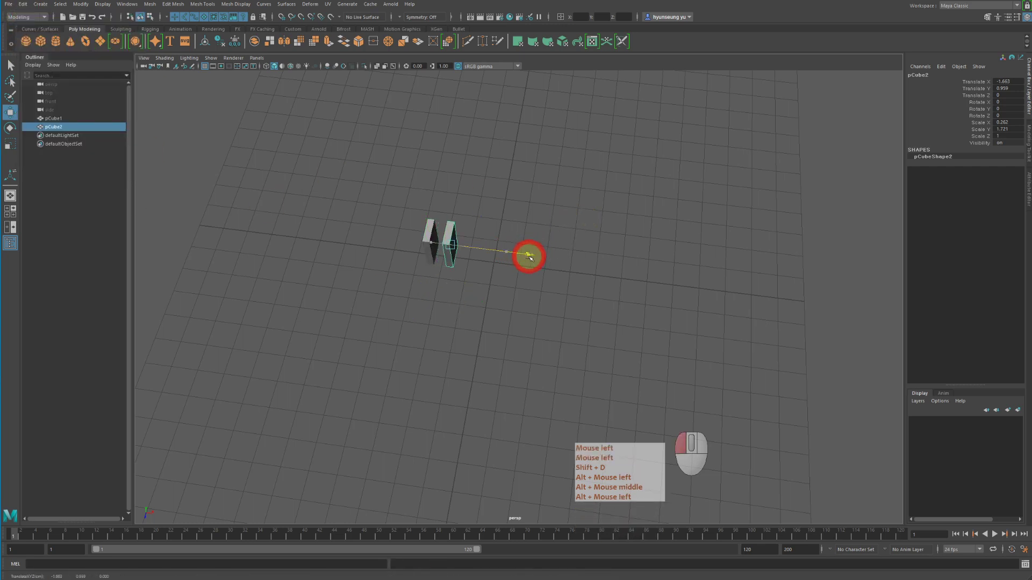
- Repeat Duplicate with Transform five times to extend the row to seven evenly spaced blocks
key(shift+d)
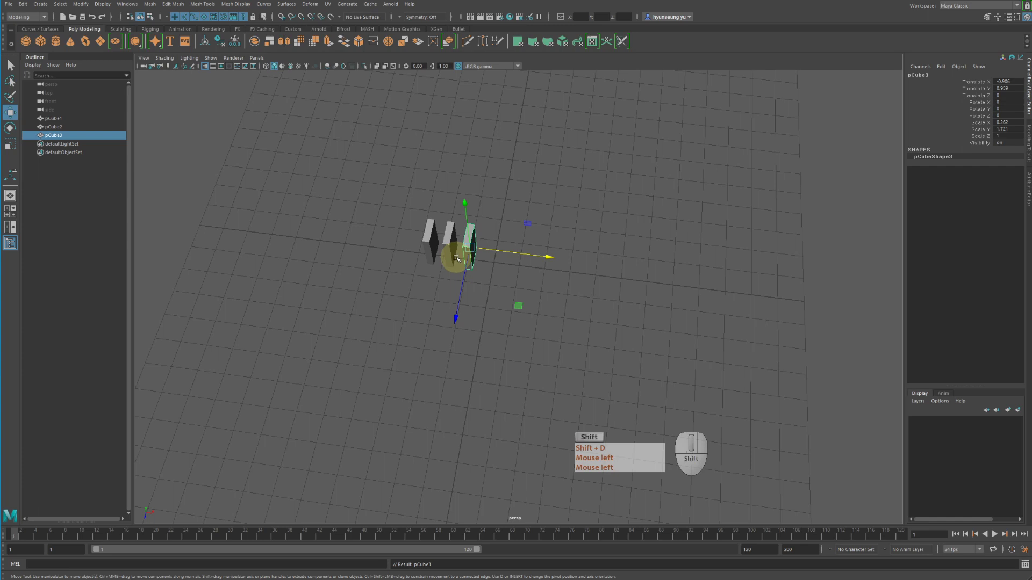
key(shift+d)
key(shift+d)
key(shift+d)
key(shift+d)
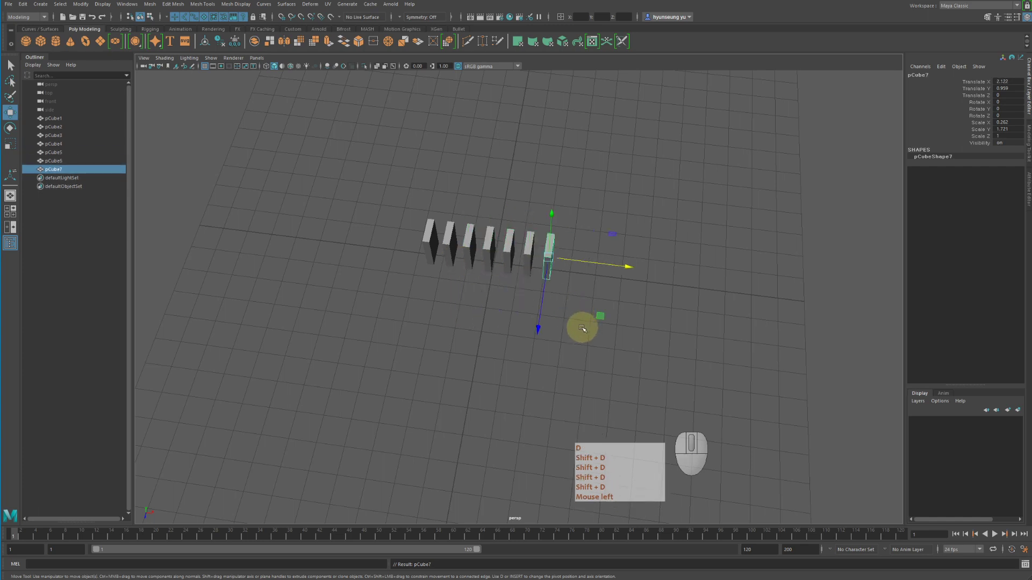
- Rotate the last block about Y and apply Duplicate with Transform five times to bend the row into a curve
mouse_move(583, 328)
alt+mouse_down()
mouse_move(555, 330)
mouse_move(596, 338)
mouse_move(595, 301)
alt+mouse_up()
key(e)
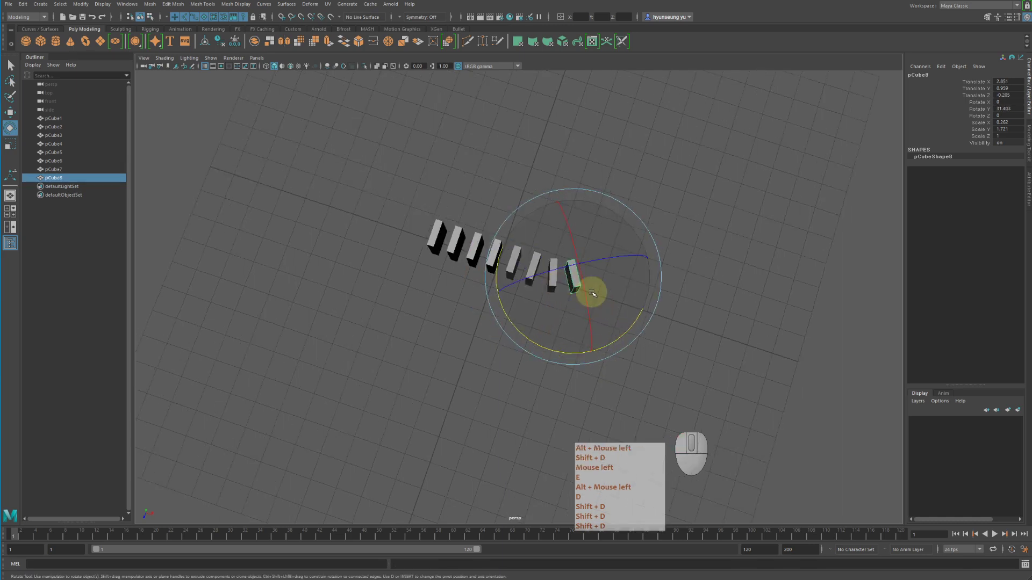
alt+middle_drag(592, 293, 607, 295)
alt+drag(608, 295, 575, 299)
key(shift+d)
alt+drag(654, 336, 620, 339)
key(shift+d)
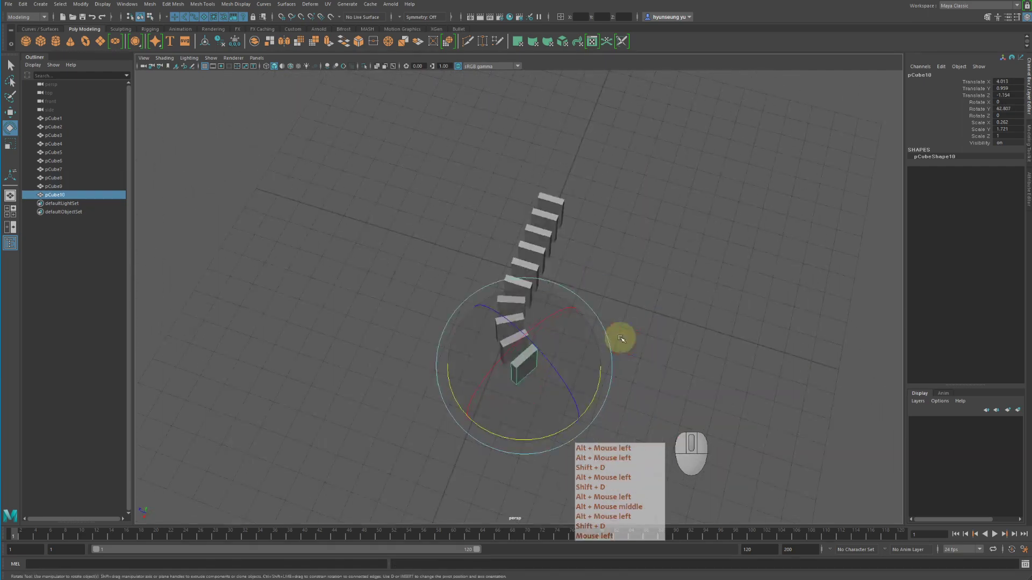
key(shift+d)
key(shift+d)
- Nudge the end block of the curve along Z and apply Duplicate with Transform once
alt+drag(697, 339, 623, 231)
alt+middle_drag(624, 231, 613, 267)
alt+drag(612, 268, 611, 271)
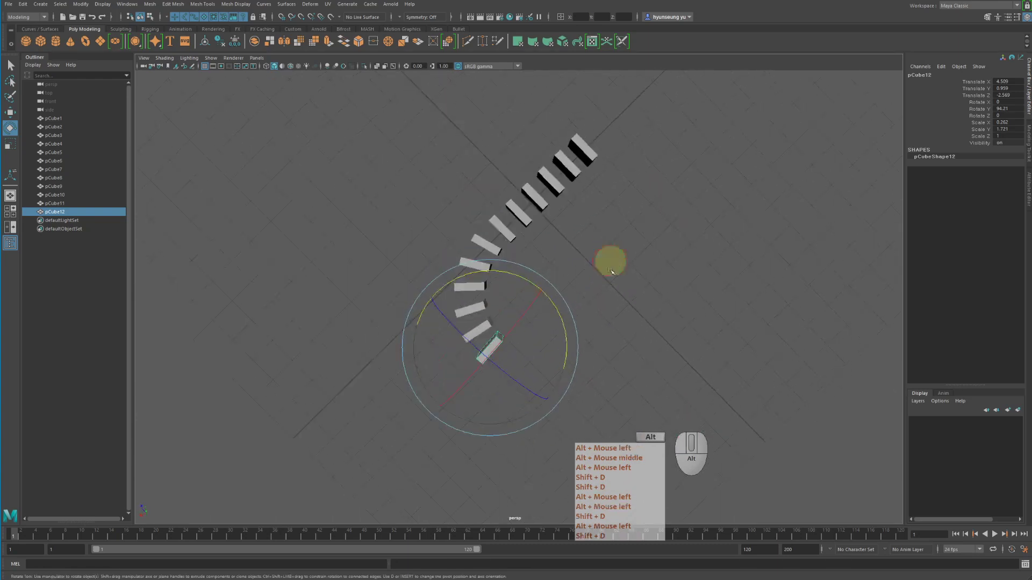
key(w)
drag(467, 318, 466, 317)
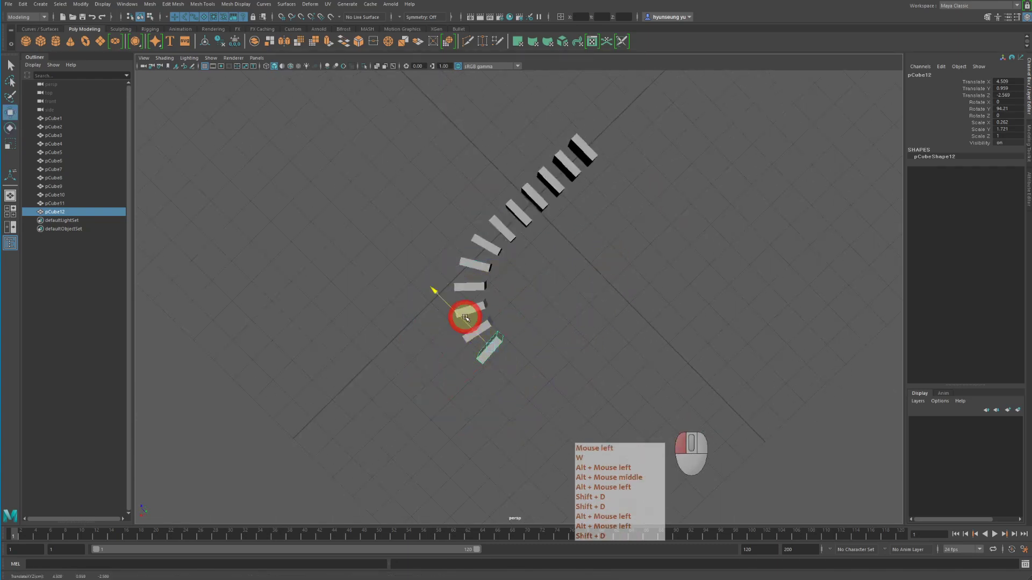
key(shift+d)
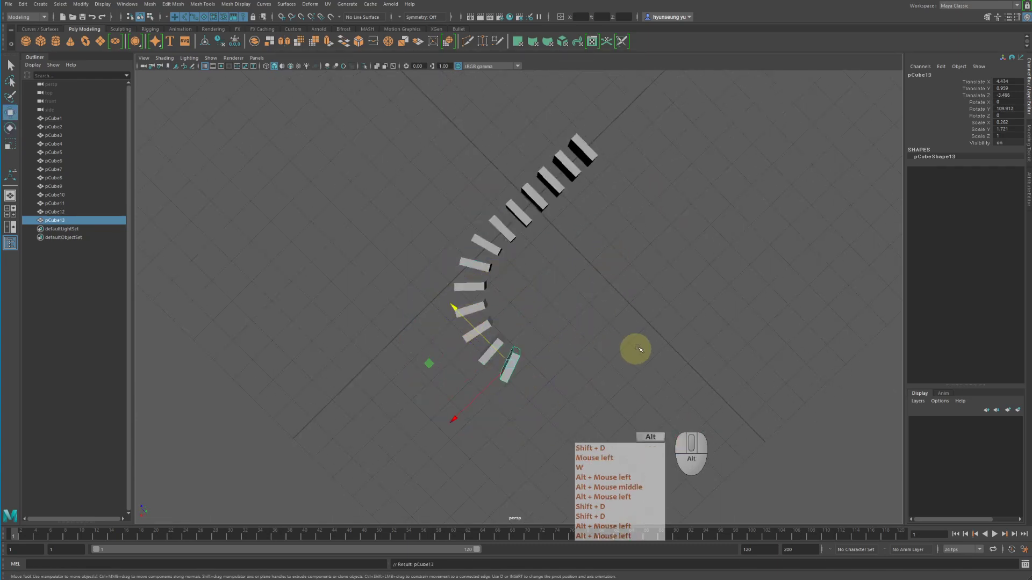
- Rotate the newest block to about 97.5° in Y and move it along X to about 4.83
alt+middle_drag(633, 349, 601, 249)
alt+right_drag(600, 249, 610, 237)
alt+drag(610, 236, 610, 234)
key(e)
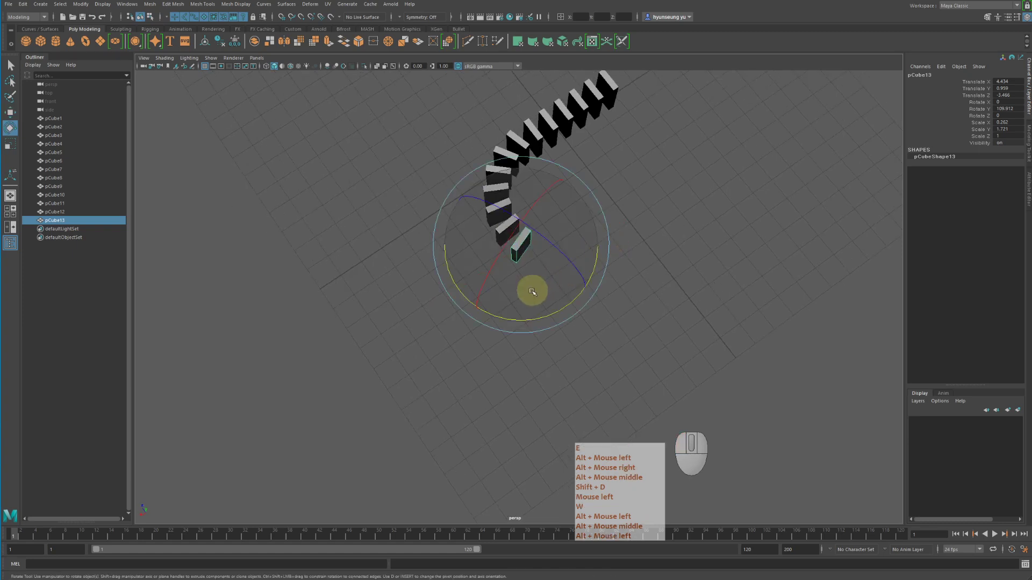
drag(543, 316, 543, 317)
drag(534, 318, 479, 306)
key(w)
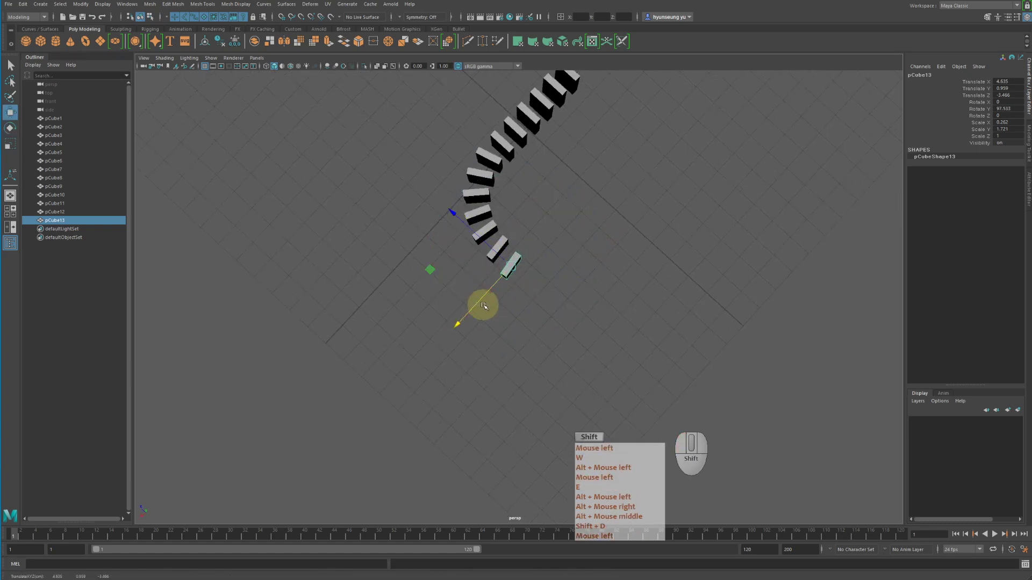
- Continue the row from the adjusted block with four more Duplicate with Transform copies
key(shift+s)
key(shift+d)
key(shift+d)
key(shift+d)
key(shift+d)
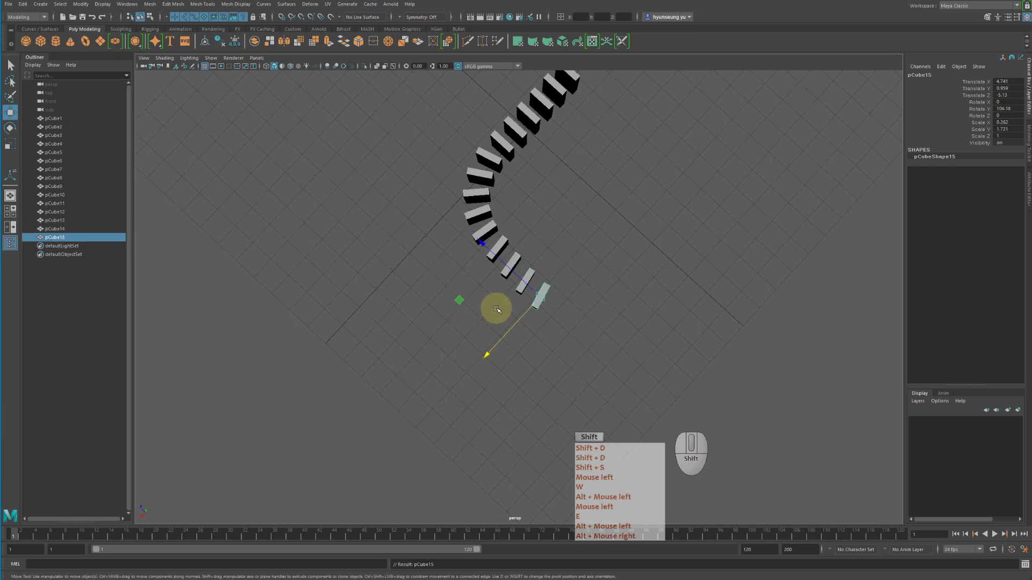
- Try to turn the end block to about 129° in Y, shift it to about 4.23 in X, and duplicate it with transform
alt+drag(546, 306, 610, 307)
key(e)
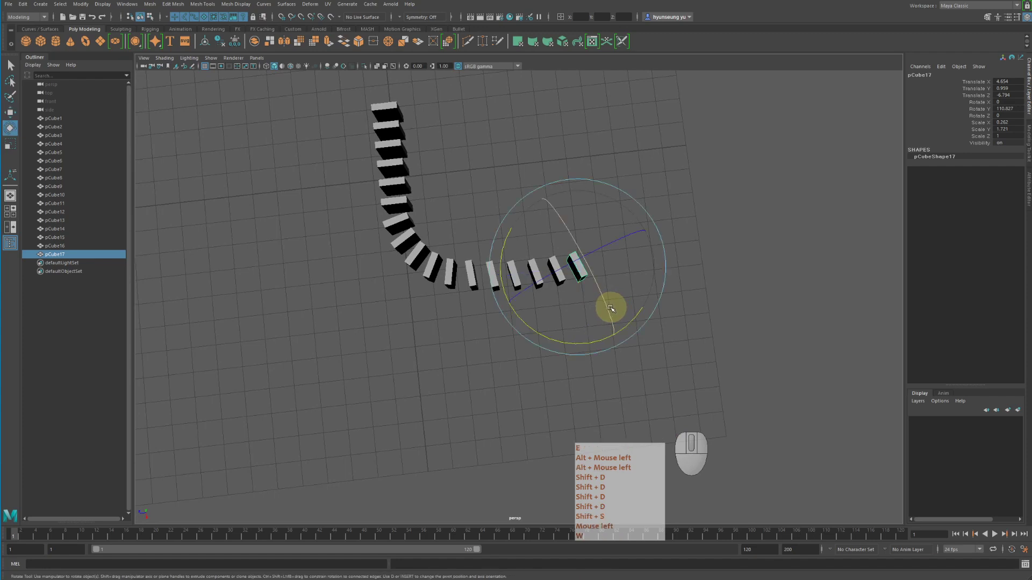
mouse_move(597, 341)
mouse_down()
mouse_move(624, 327)
mouse_move(584, 334)
mouse_up()
key(w)
click(585, 329)
key(z)
key(shift+d)
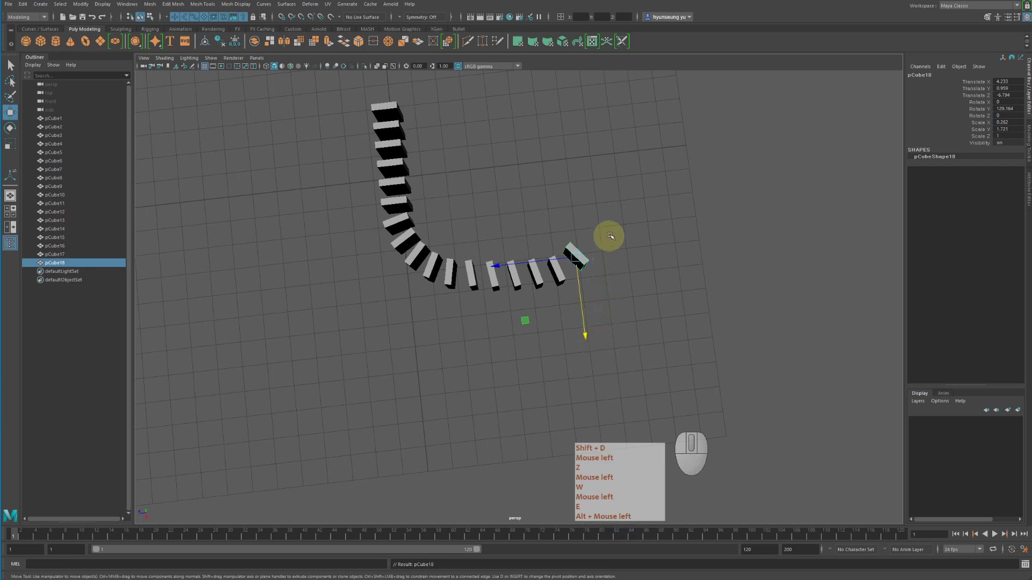
- Undo the last duplicate and delete the rotated block at the end of the row
click(626, 249)
key(z)
key(z)
key(z)
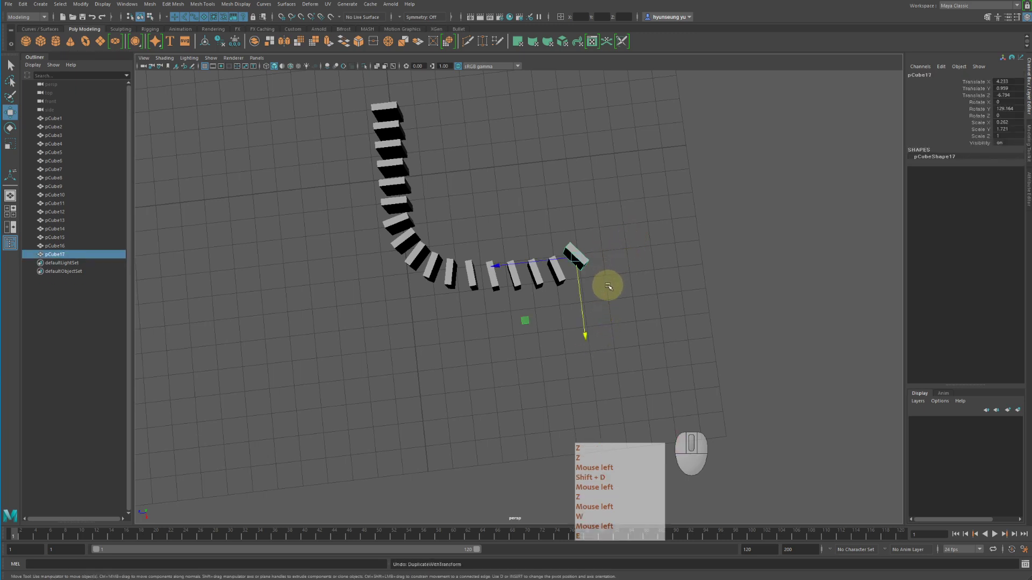
drag(585, 346, 585, 338)
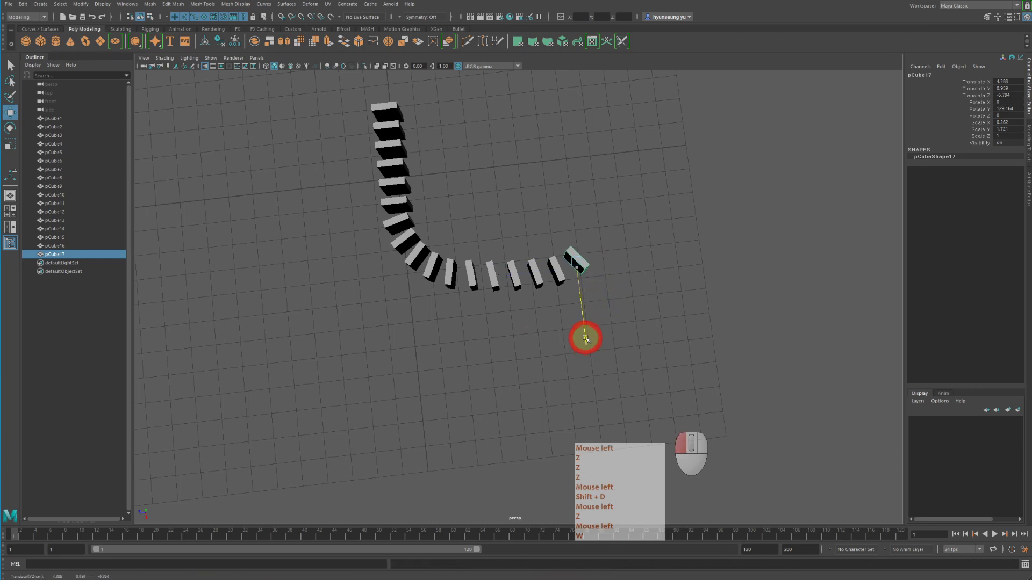
key(Delete)
click(597, 317)
- Duplicate the remaining end block with transform, move the copy to about -6.95 in Z, and repeat the duplication once
click(559, 284)
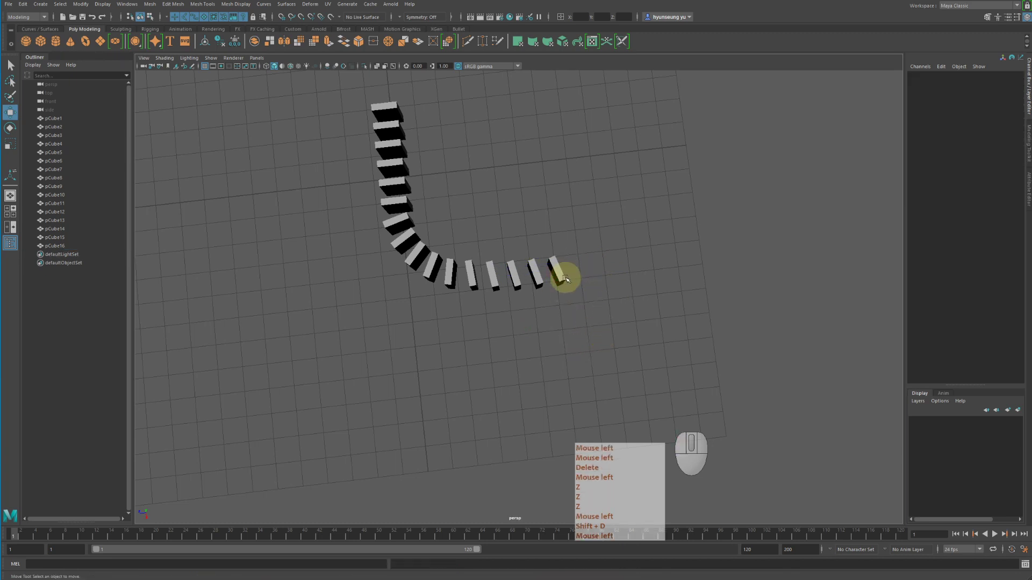
click(562, 275)
key(shift+d)
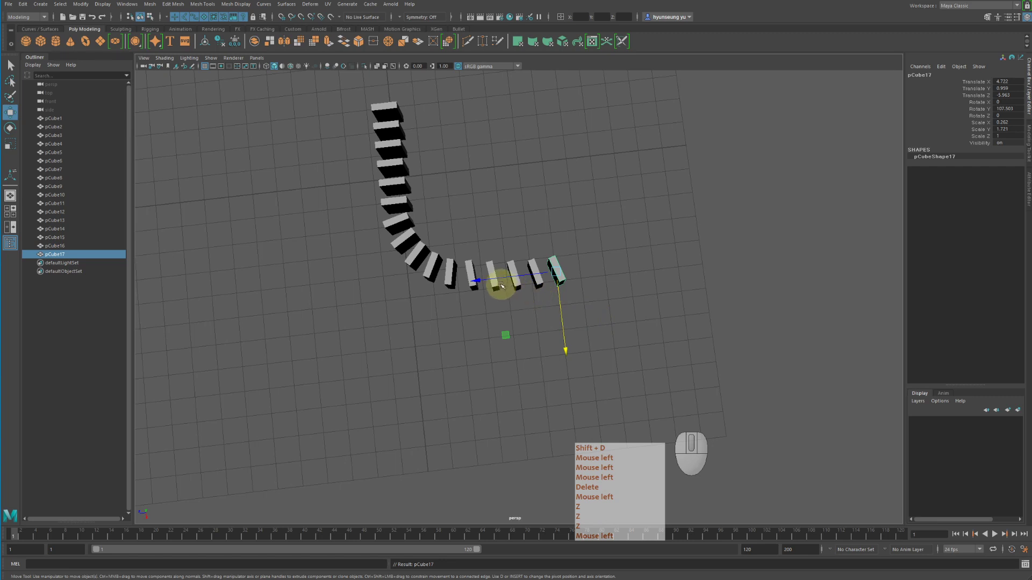
drag(495, 281, 523, 280)
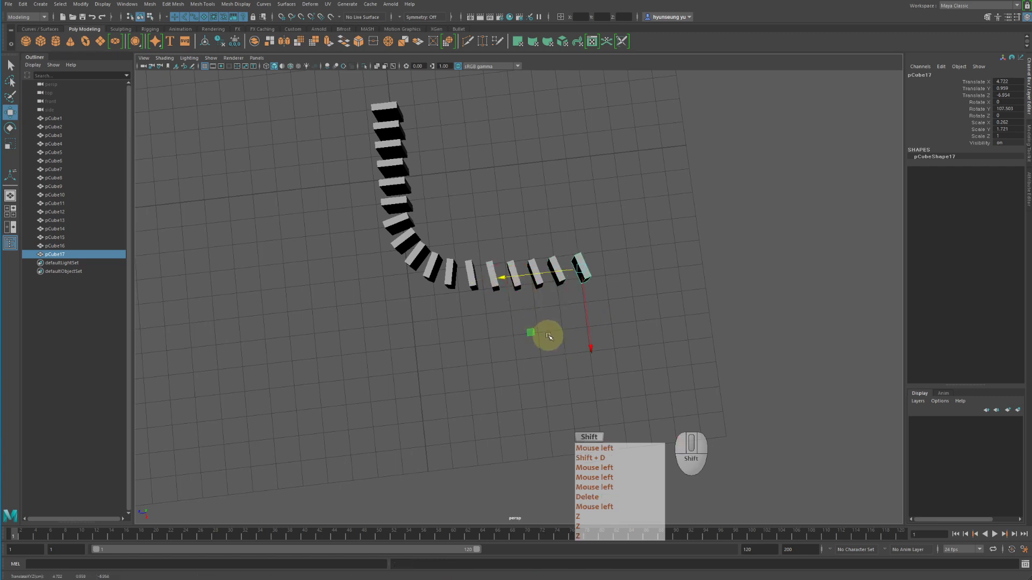
key(shift+d)
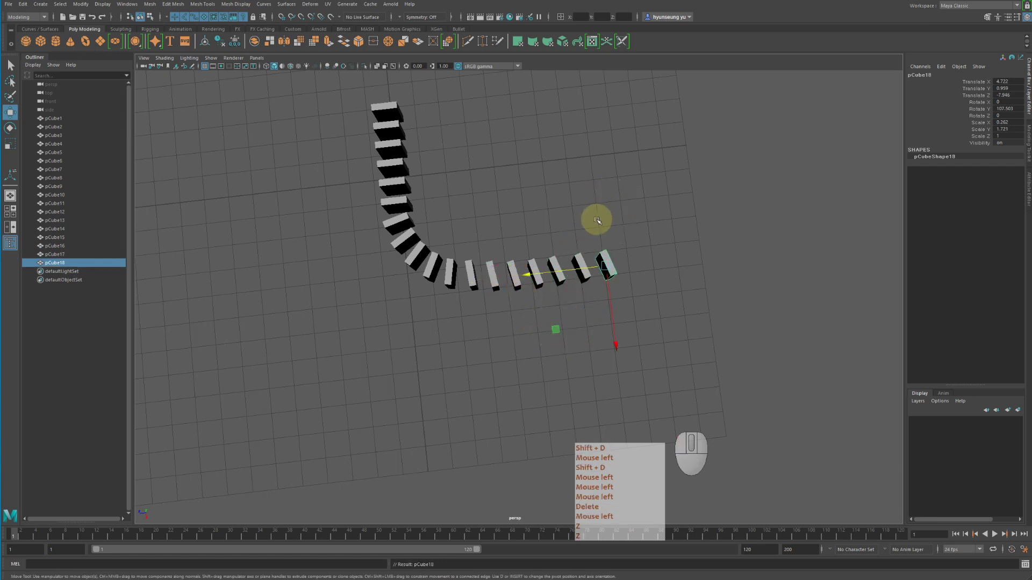
- Duplicate the end block again and move the new copy along Z to about -8.94
click(606, 253)
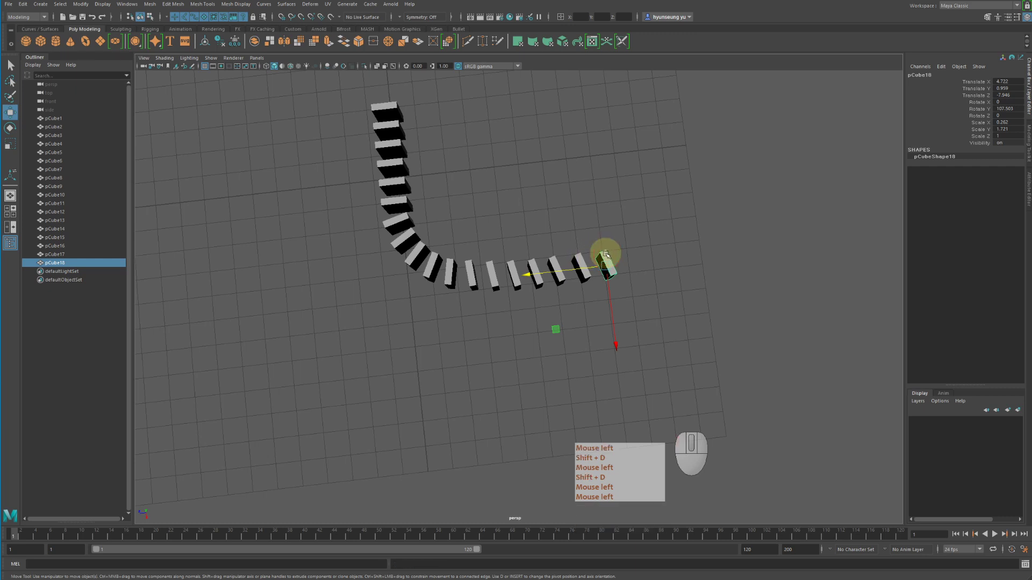
key(shift+d)
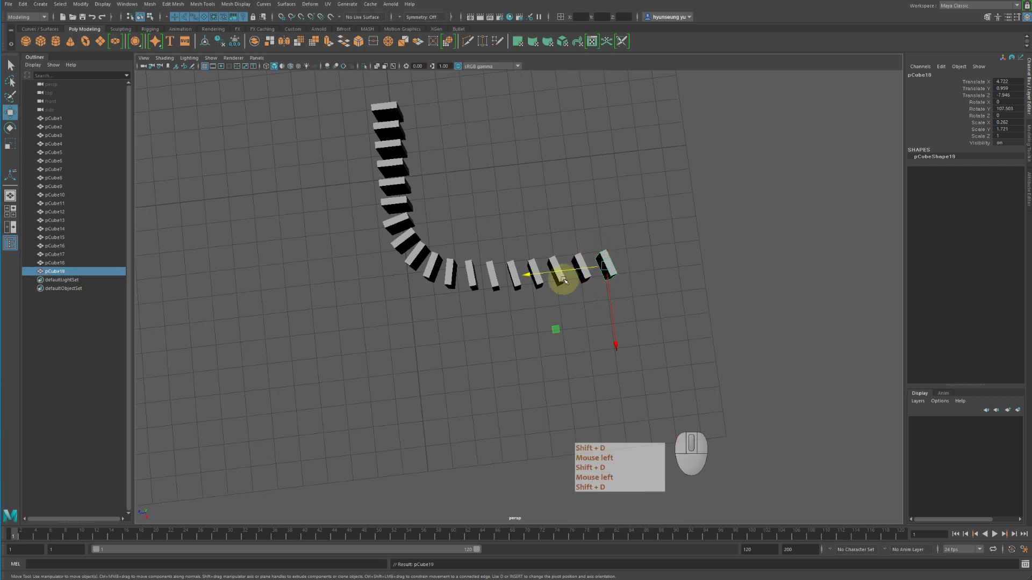
drag(556, 275, 580, 278)
- Rotate the end block to about 140° in Y, reposition it in X and Z, and duplicate it with transform
key(e)
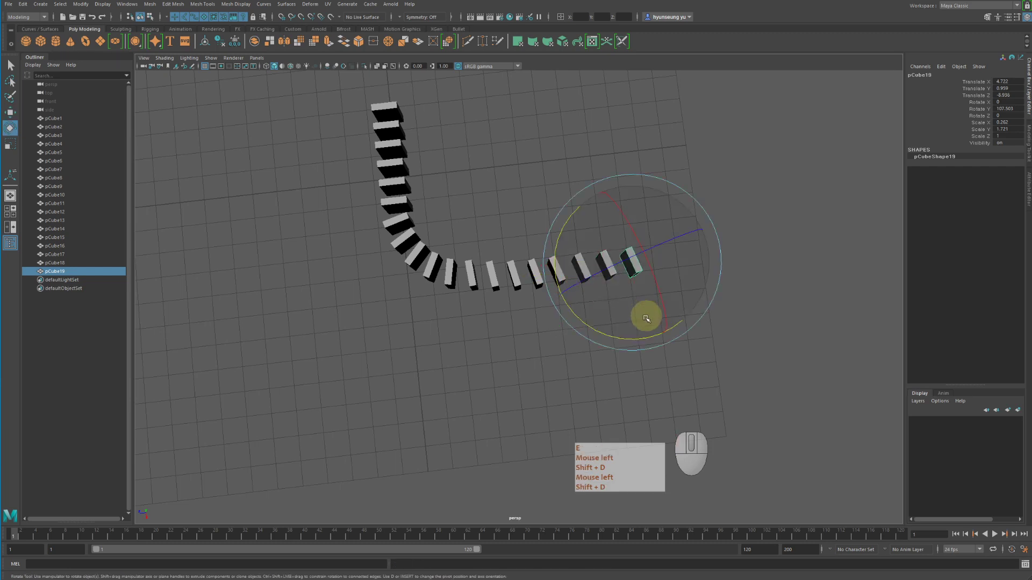
drag(618, 337, 635, 320)
key(w)
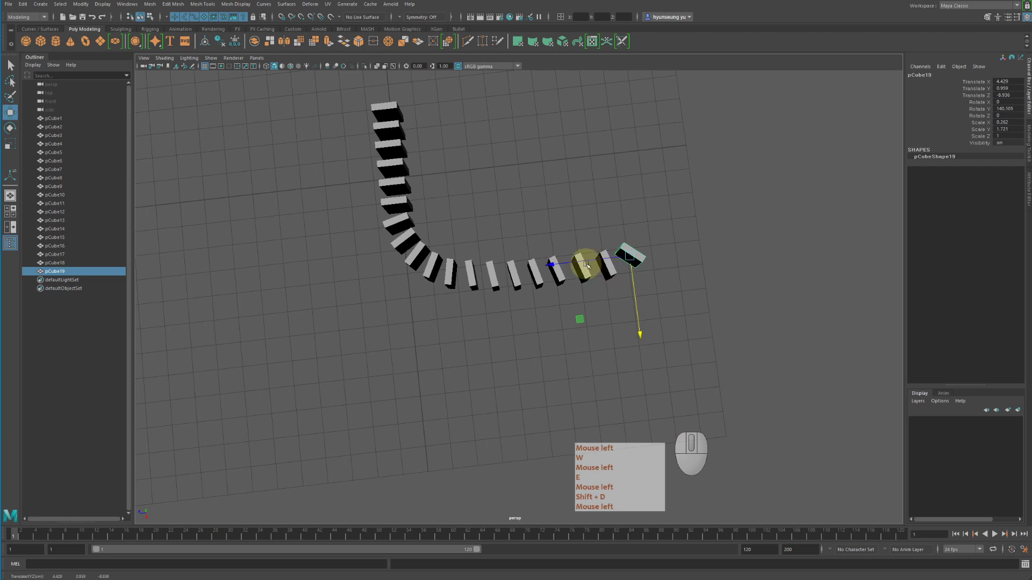
drag(590, 260, 577, 261)
drag(636, 324, 660, 301)
key(shift+d)
- Reselect the newest block, duplicate it with transform, and move the copy along X to start a straight section
click(645, 257)
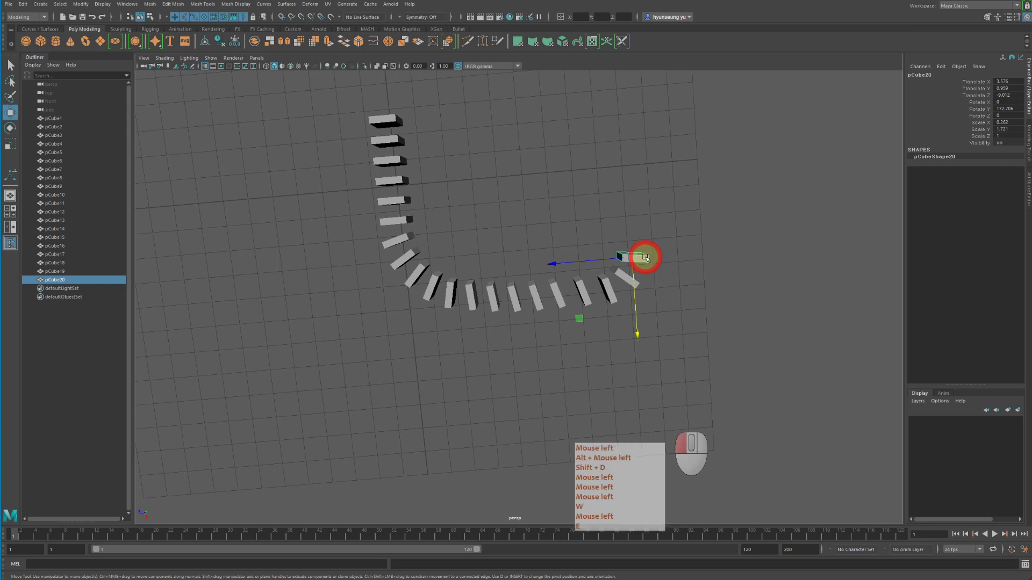
click(648, 257)
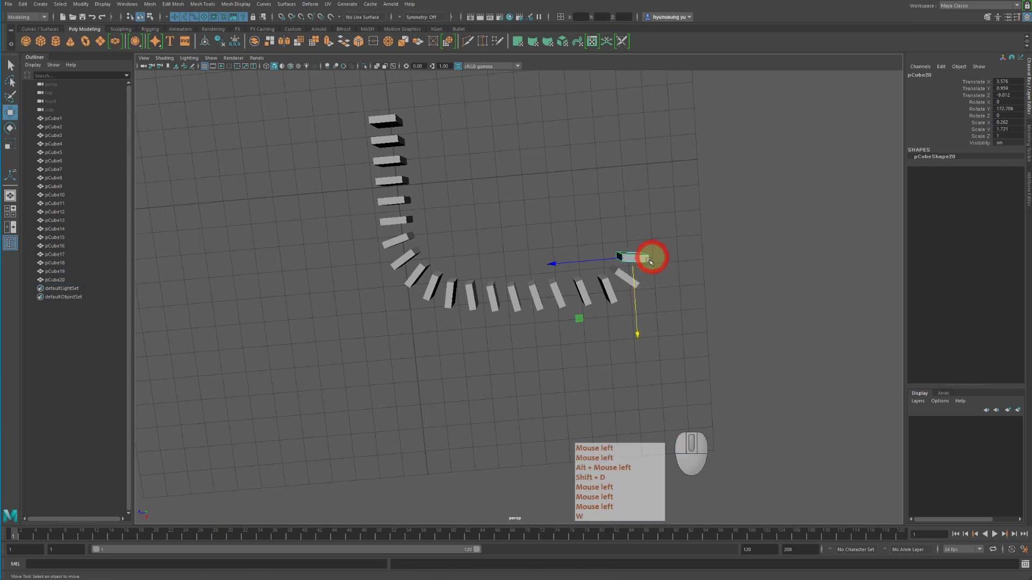
key(shift+d)
drag(635, 342, 651, 290)
- Apply Duplicate with Transform five more times to extend the straight section, completing a U-shaped row of blocks
key(shift+d)
key(shift+d)
key(shift+d)
key(shift+d)
key(shift+d)
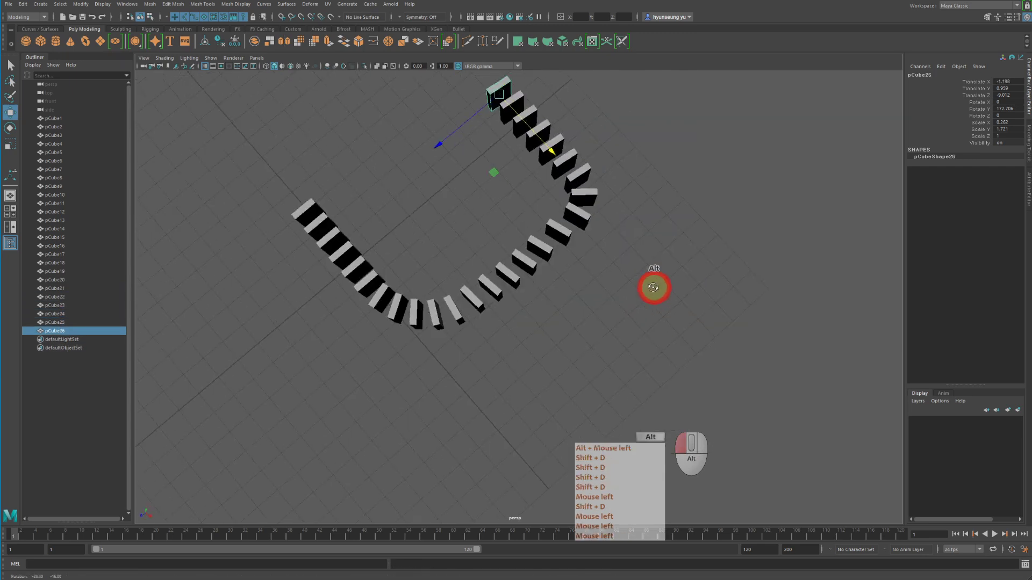
alt+right_drag(652, 290, 586, 257)
alt+drag(586, 256, 459, 244)
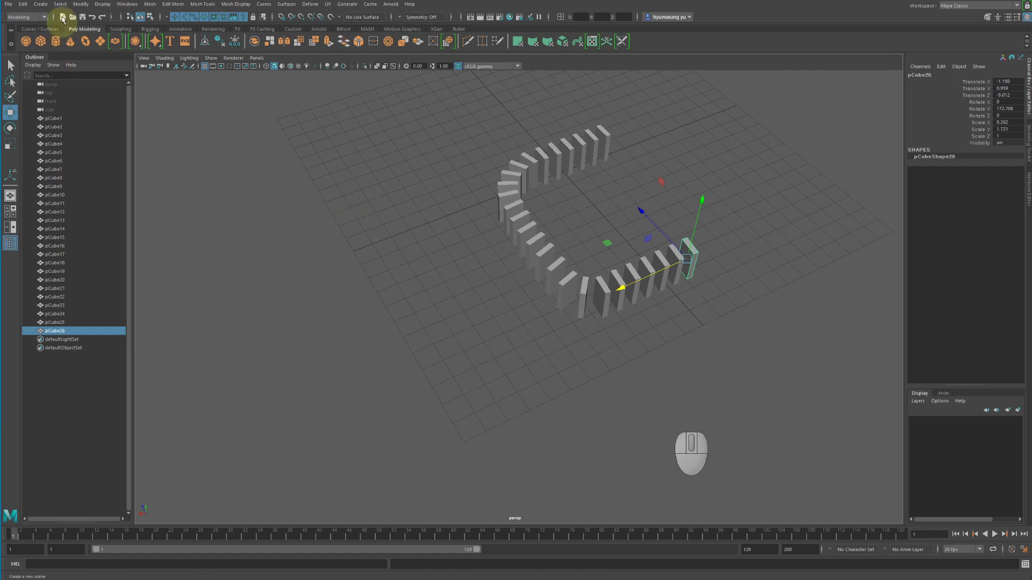
click(139, 5)
mouse_move(150, 4)
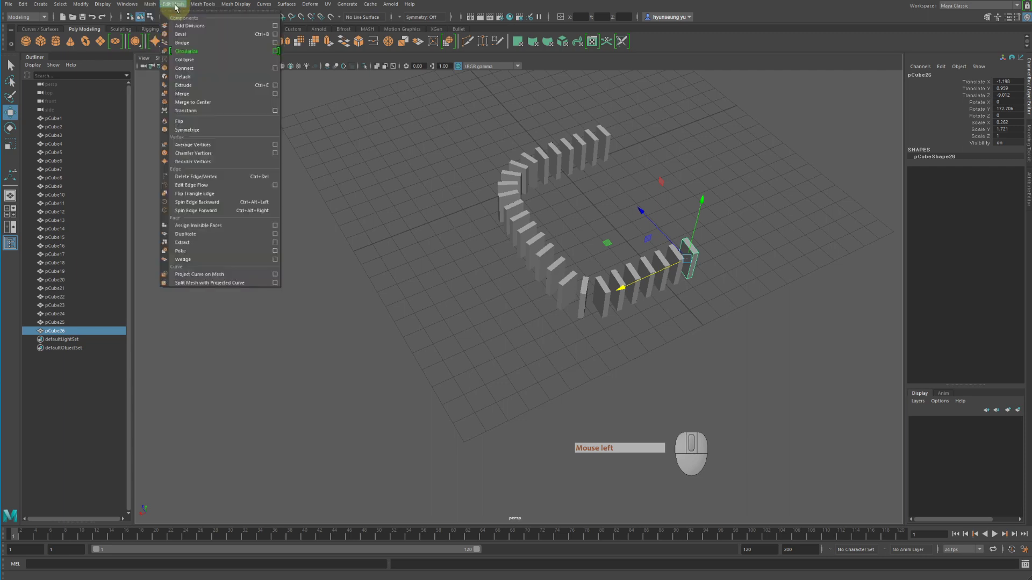